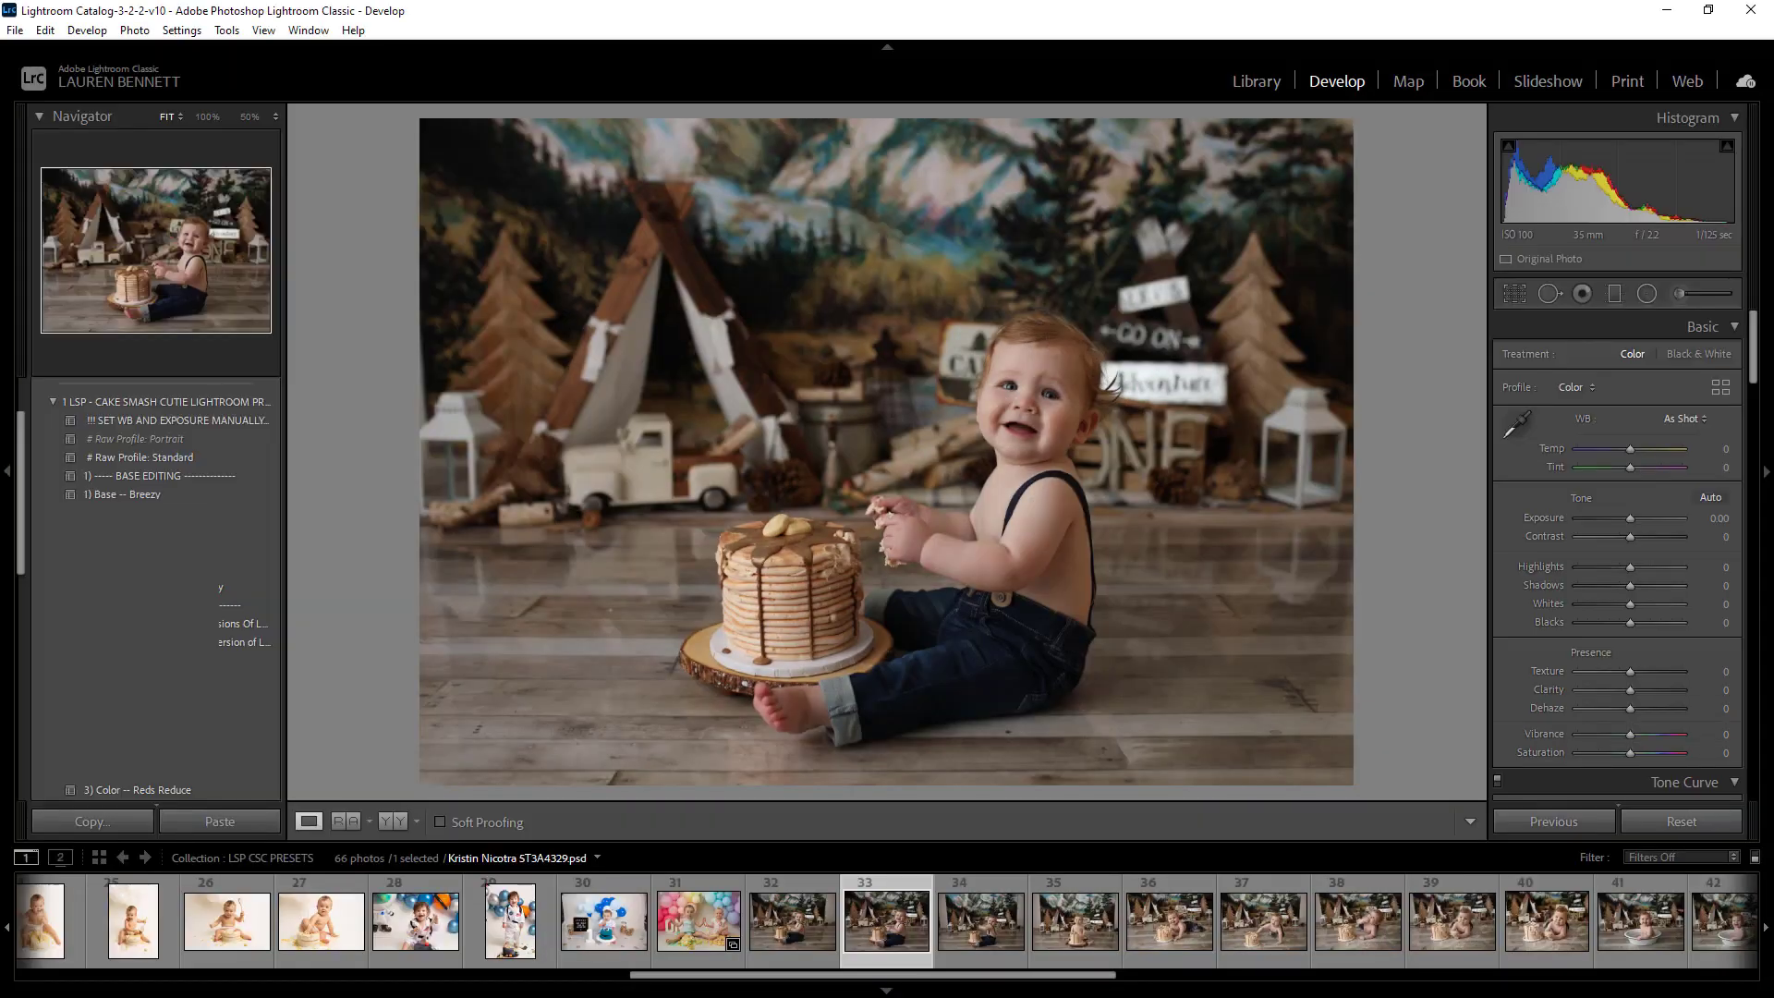
# Switch to the Library grid to browse the 66-photo LSP CSC PRESETS collection
pyautogui.click(1261, 77)
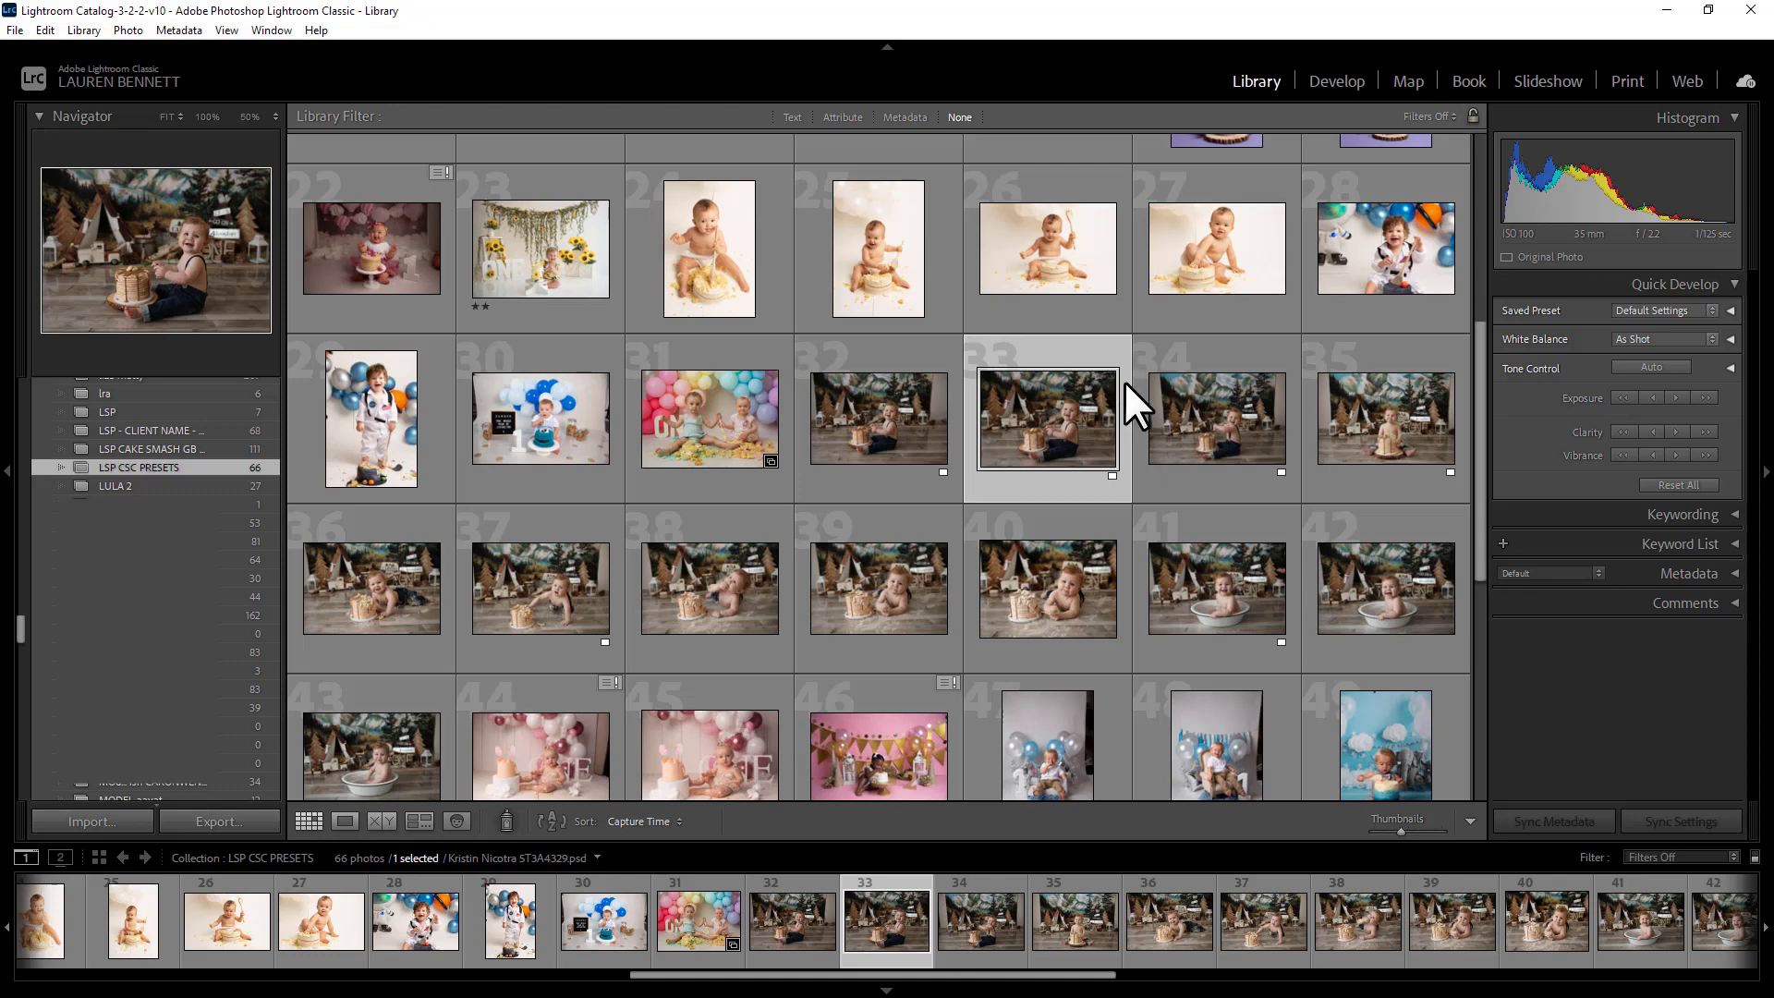
# Reselect photo 33, the boy with the pancake cake, and open it in Develop
pyautogui.scroll(-2, 1123, 381)
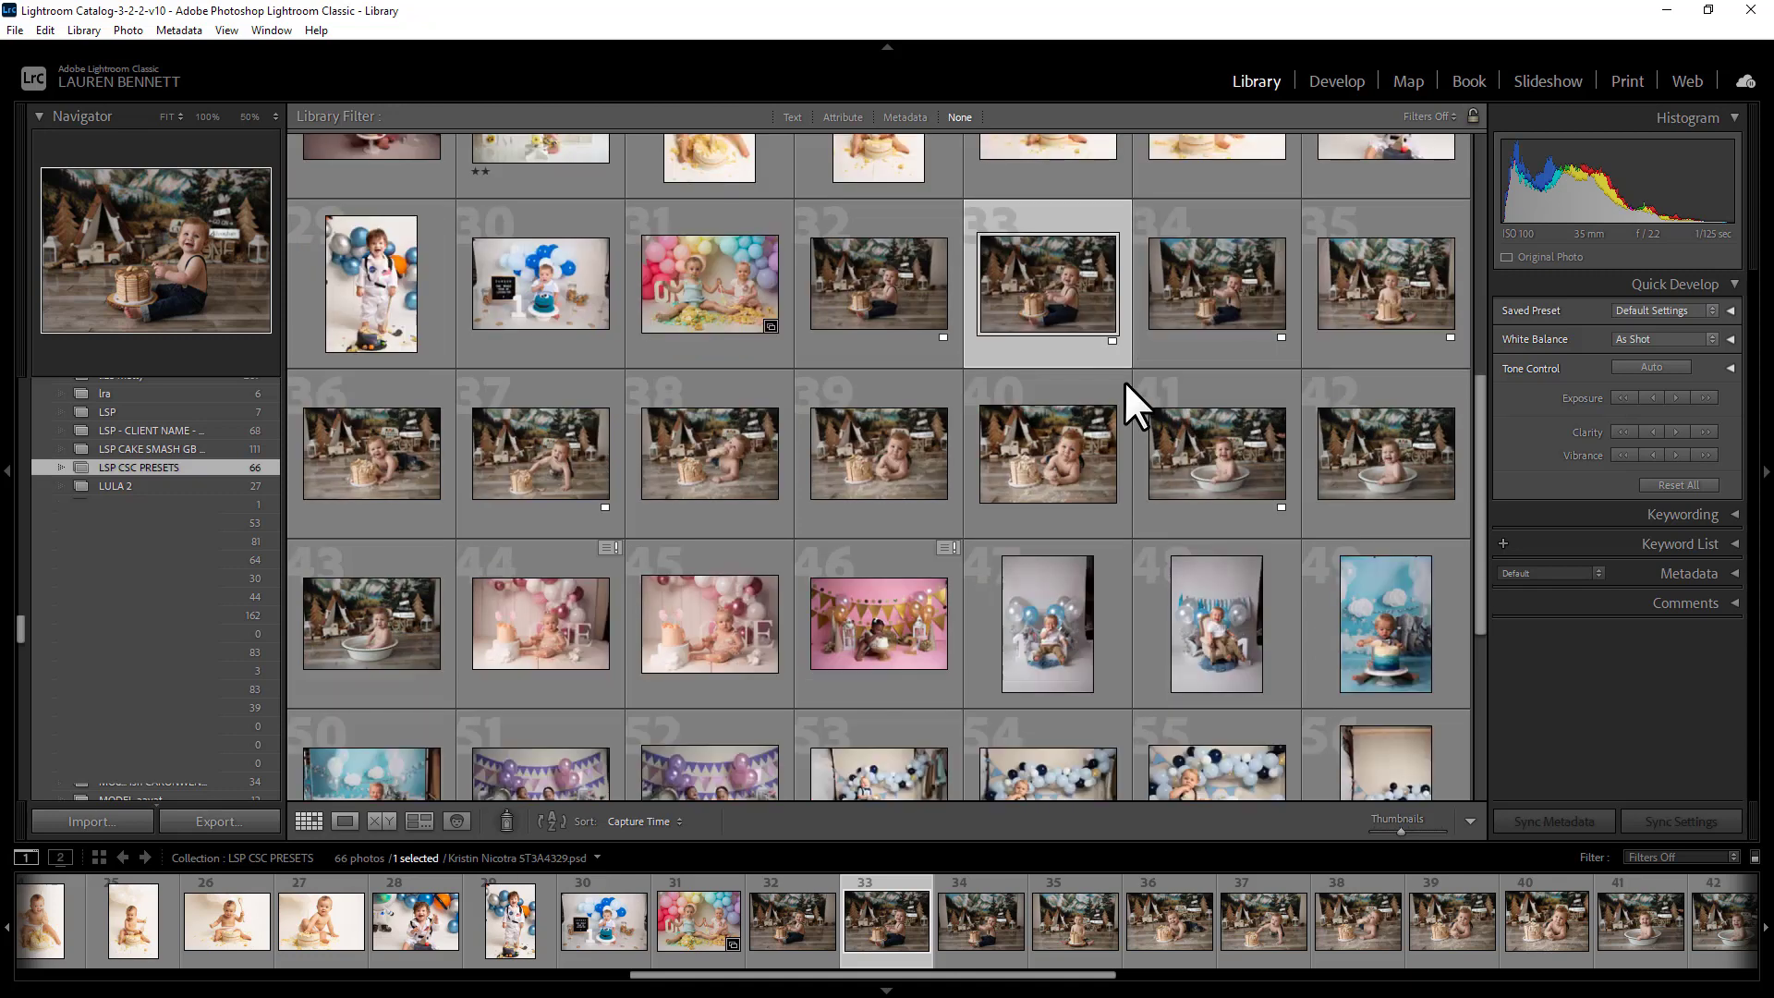
pyautogui.scroll(2, 1124, 380)
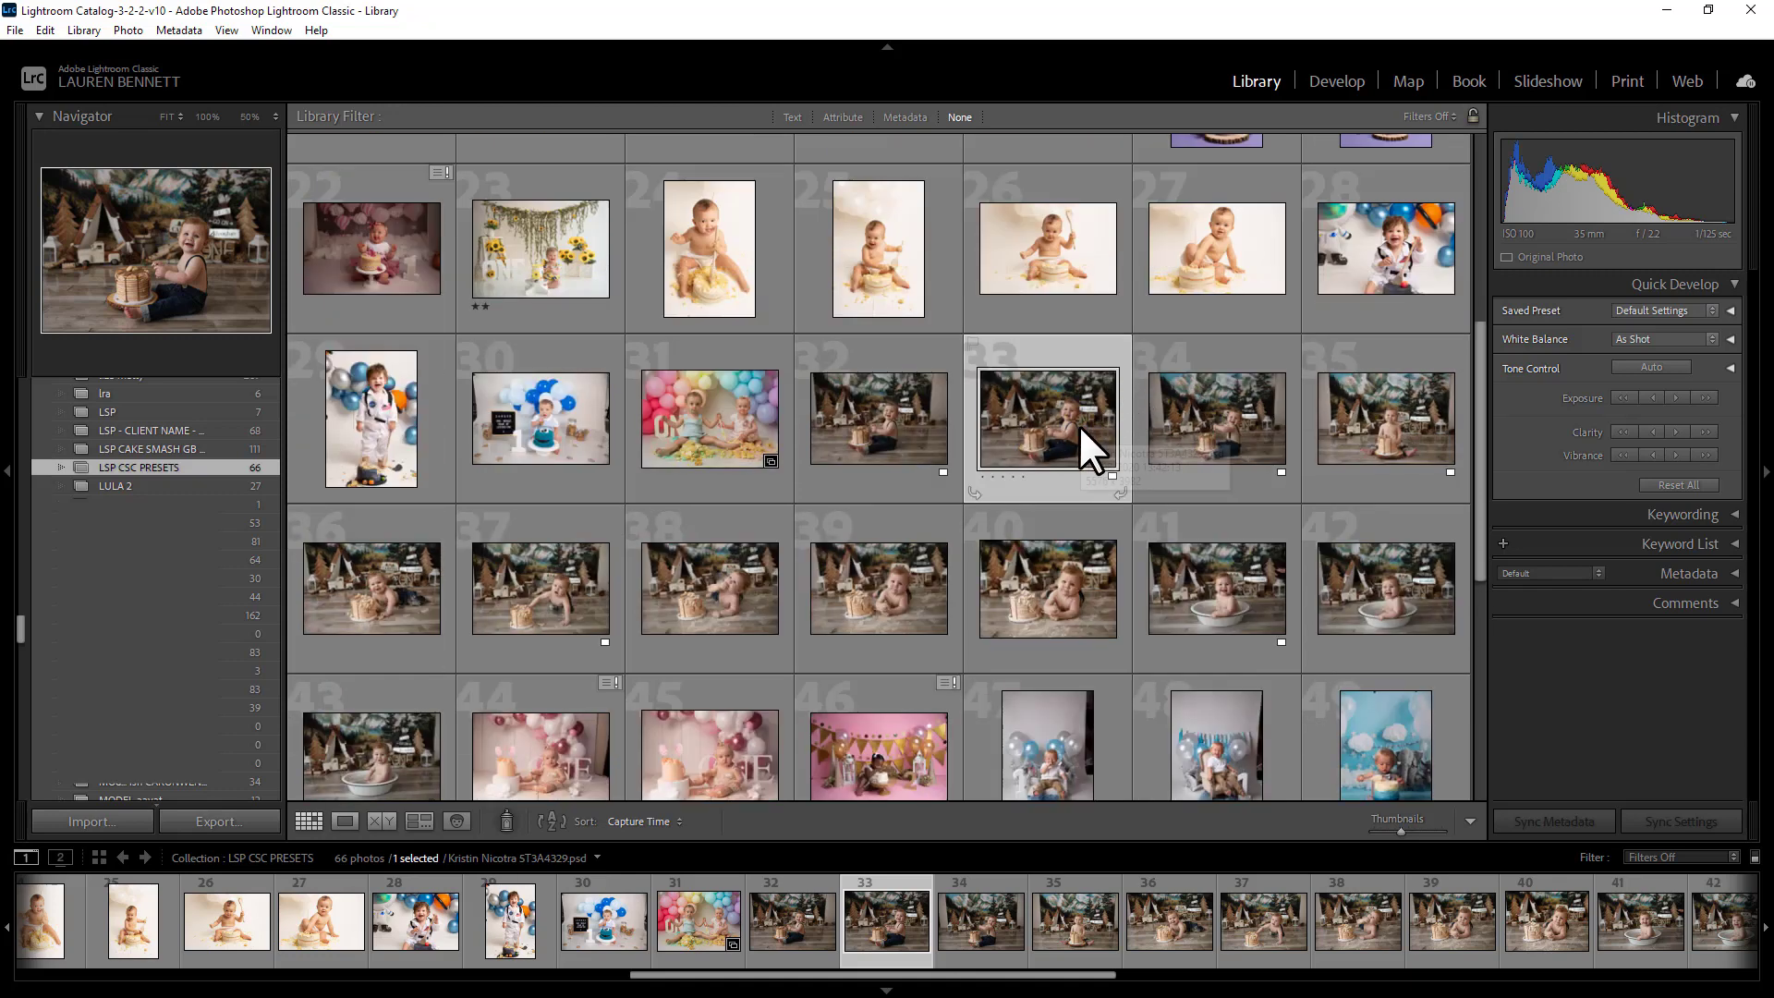
pyautogui.scroll(-5, 1073, 506)
pyautogui.scroll(6, 1072, 508)
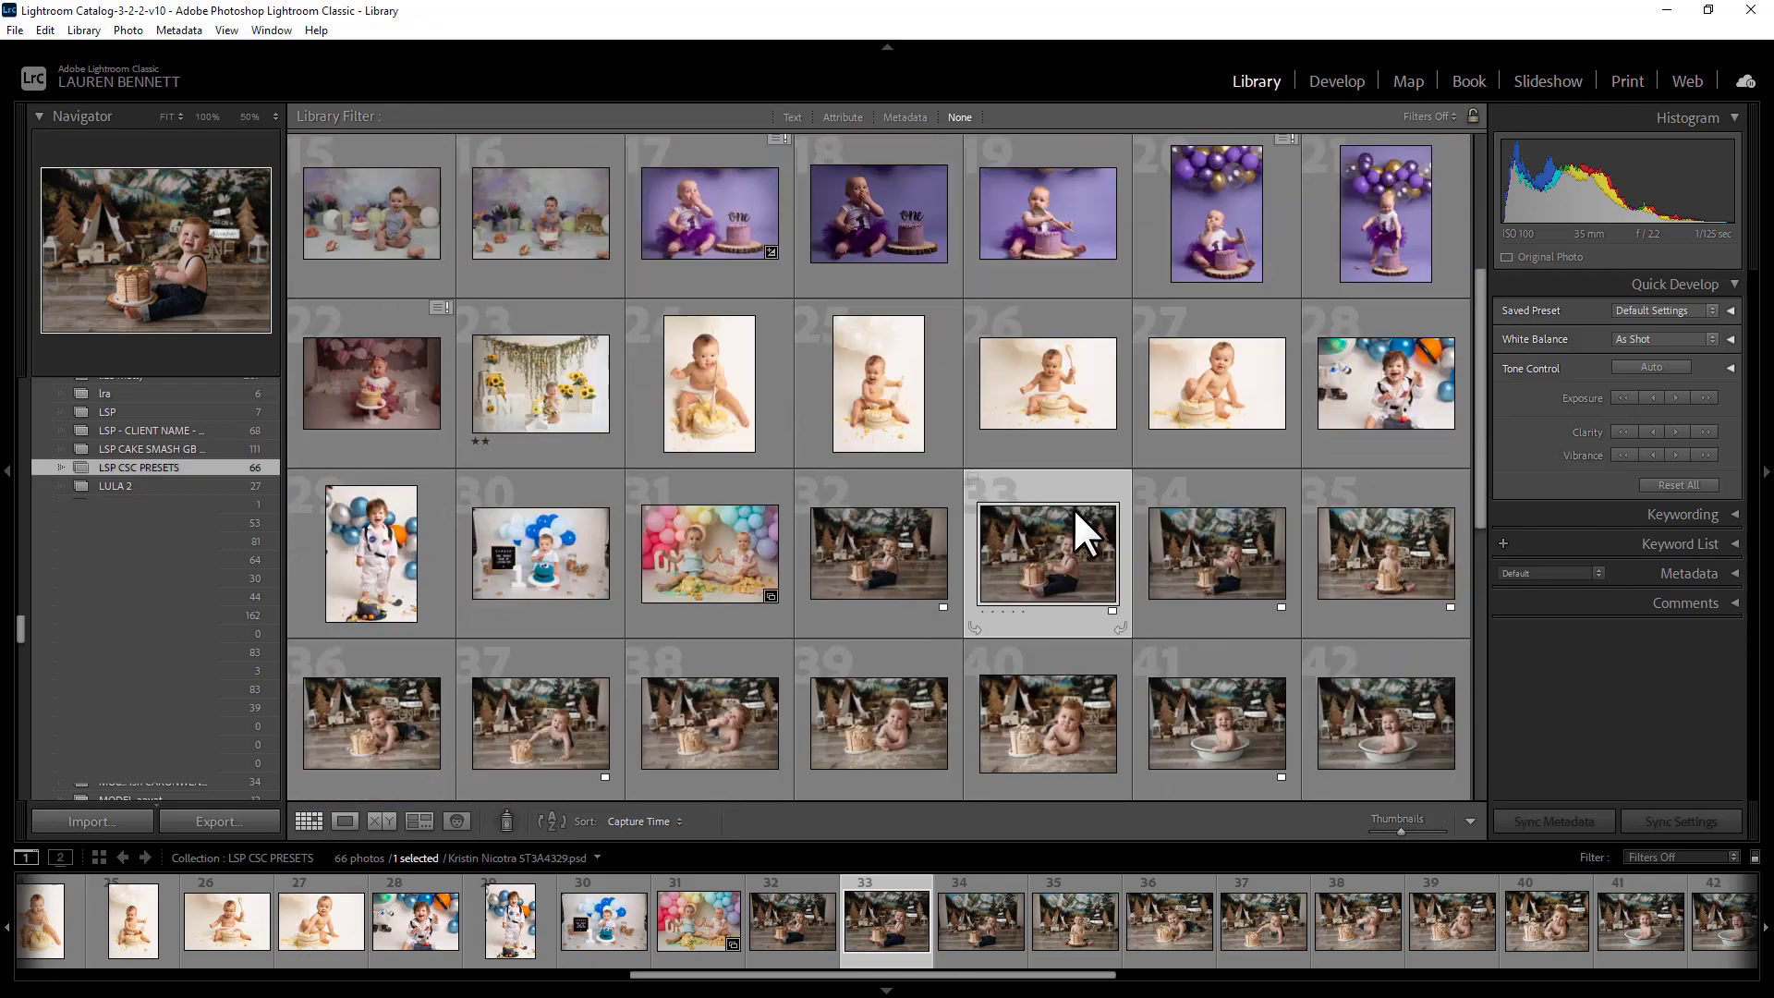
pyautogui.press('Right')
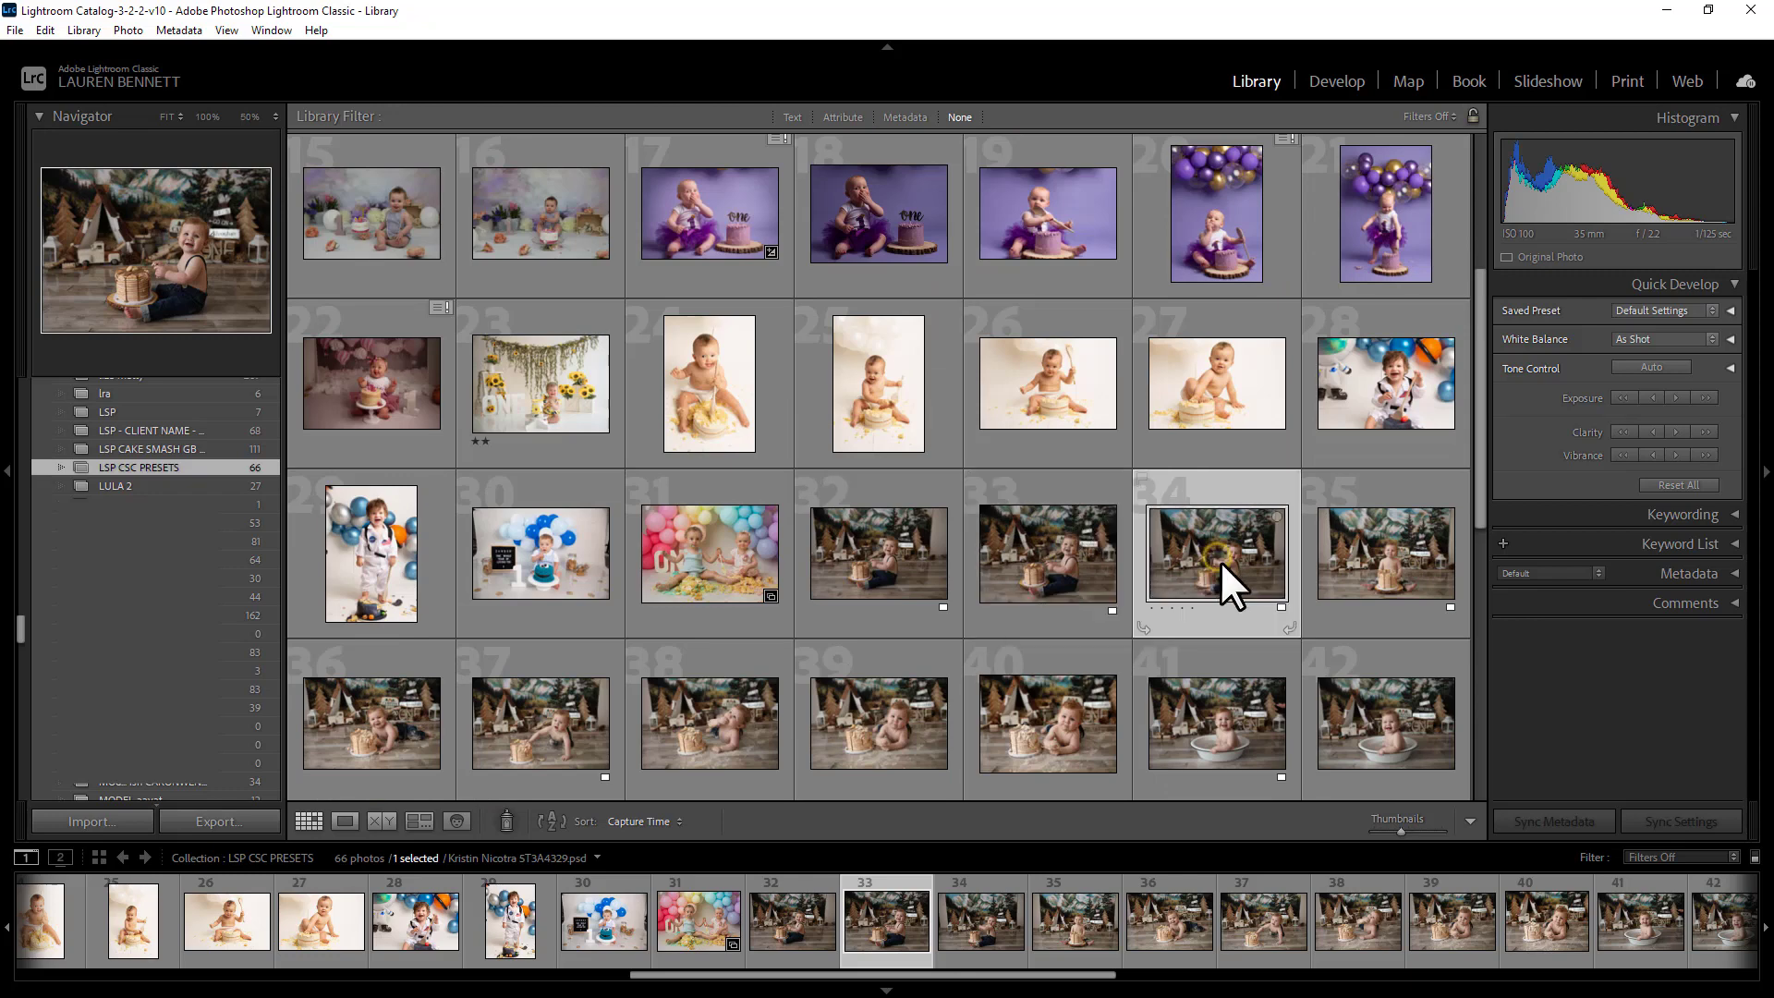
pyautogui.click(1103, 579)
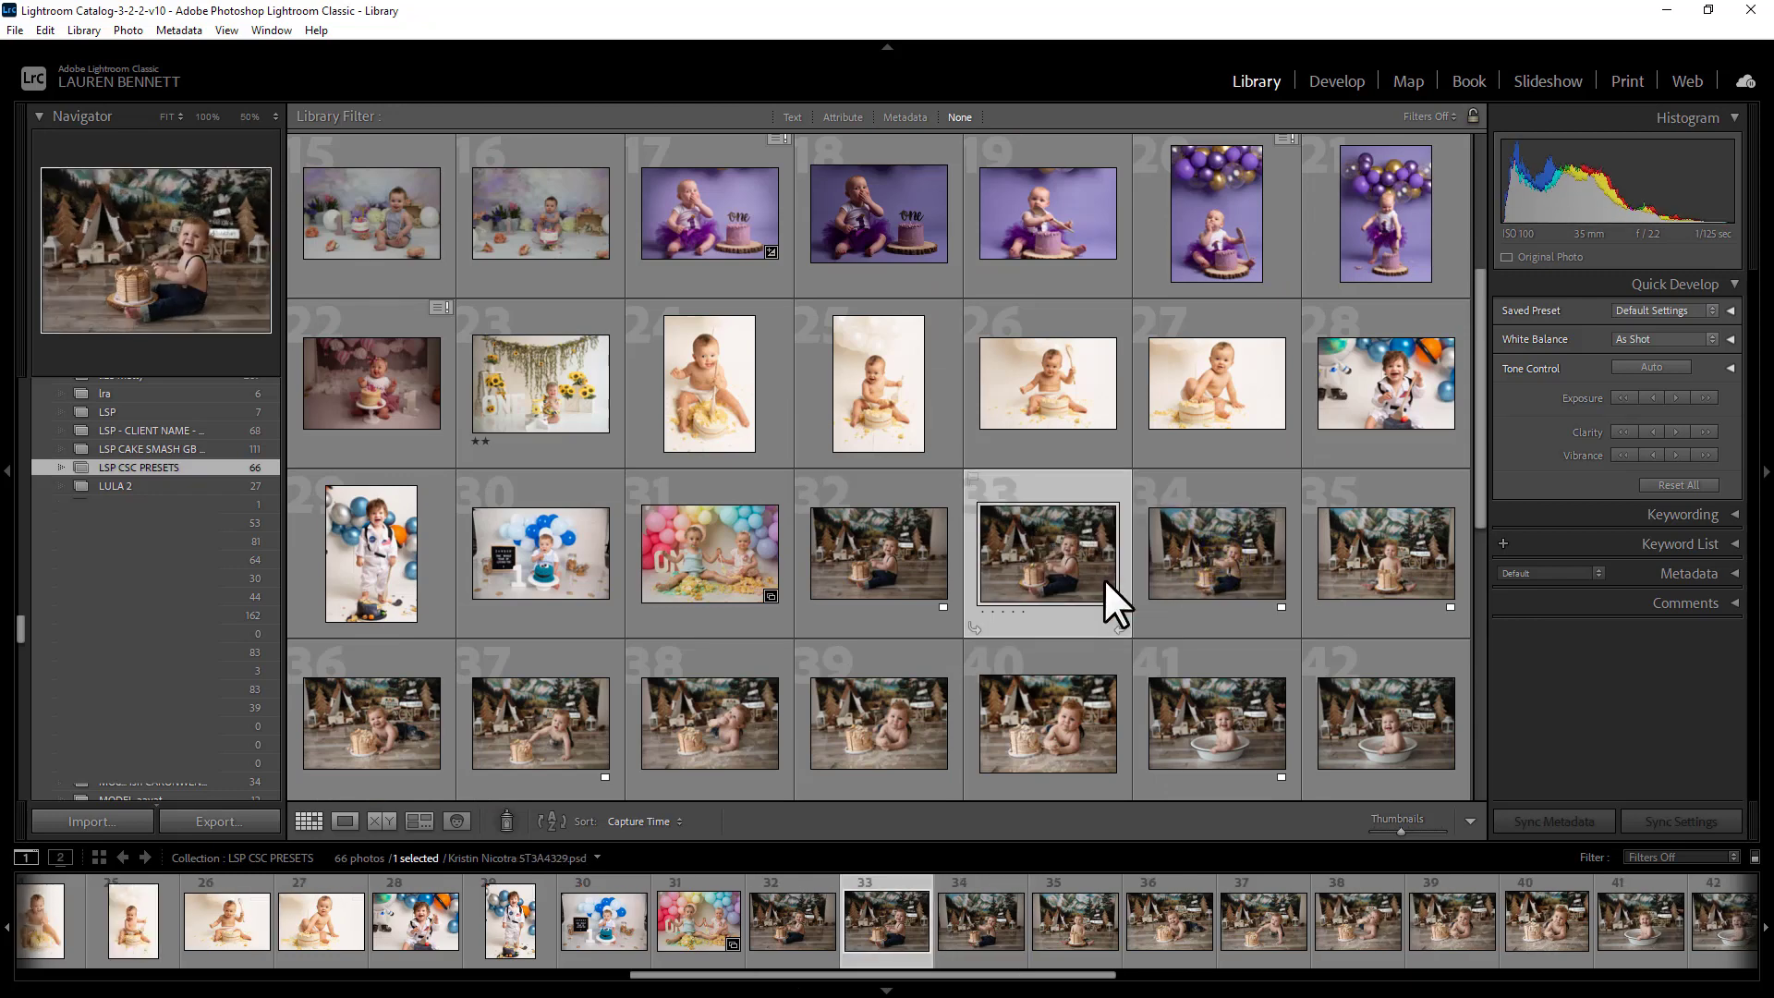
pyautogui.click(1331, 83)
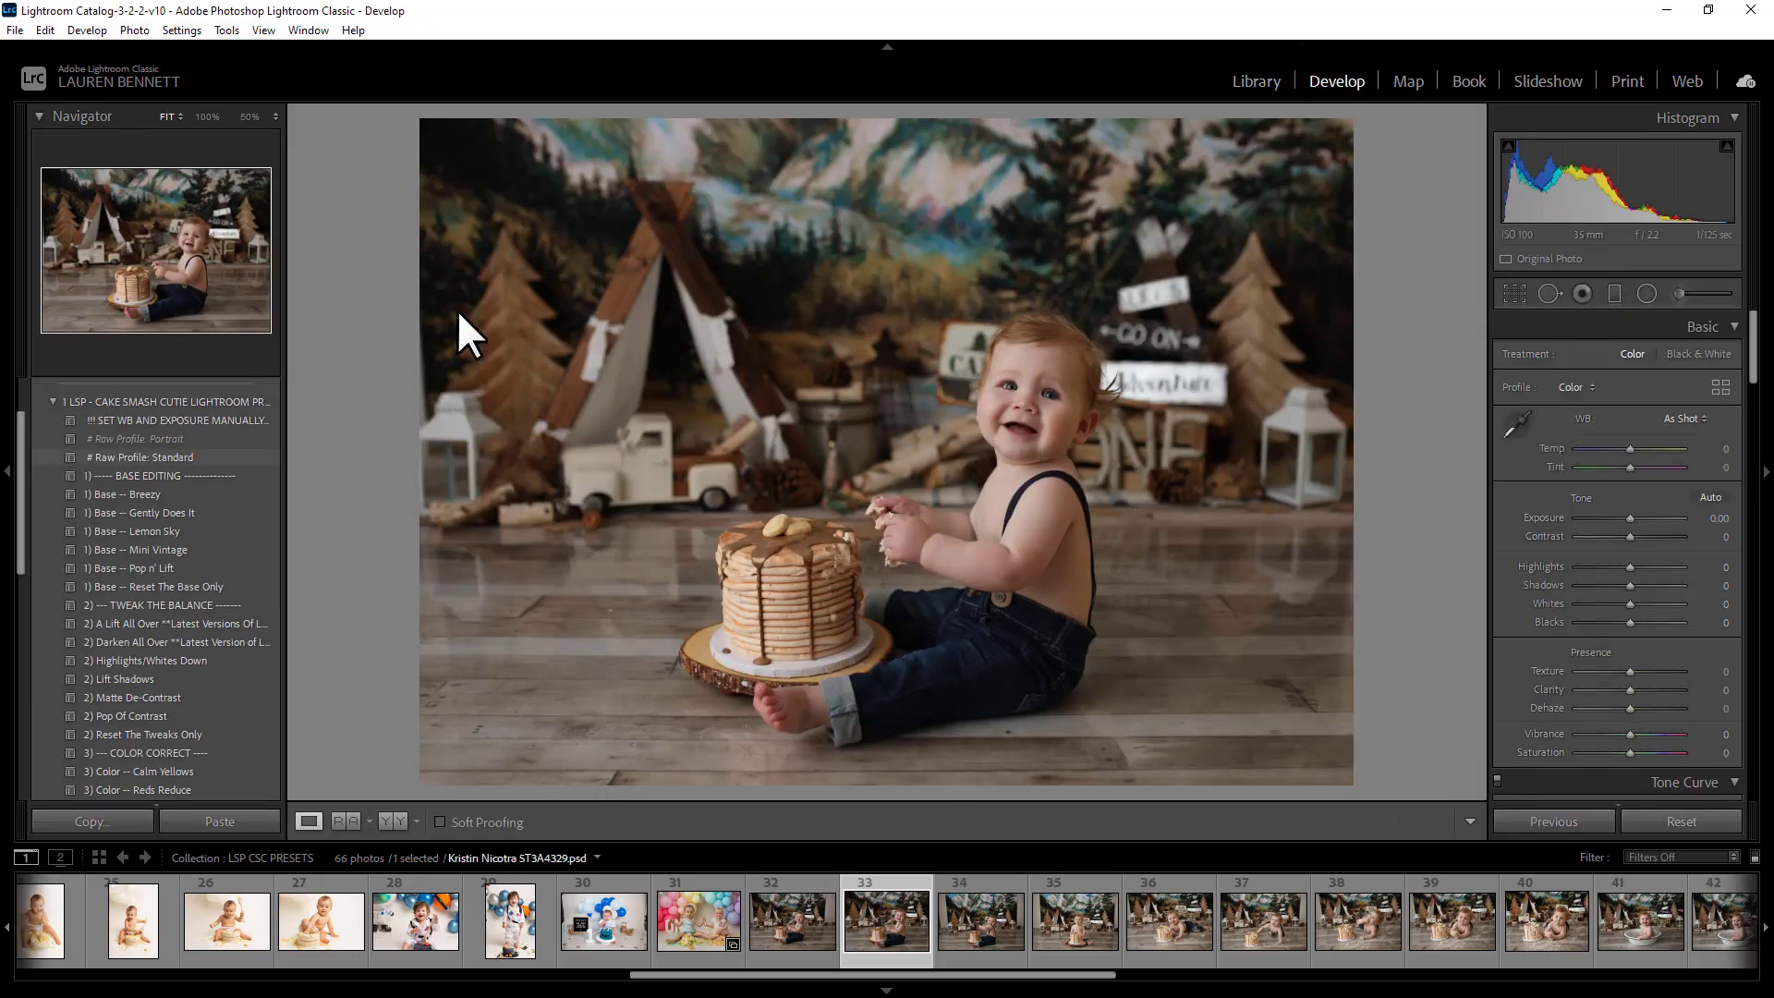
pyautogui.click(53, 401)
pyautogui.scroll(1, 48, 485)
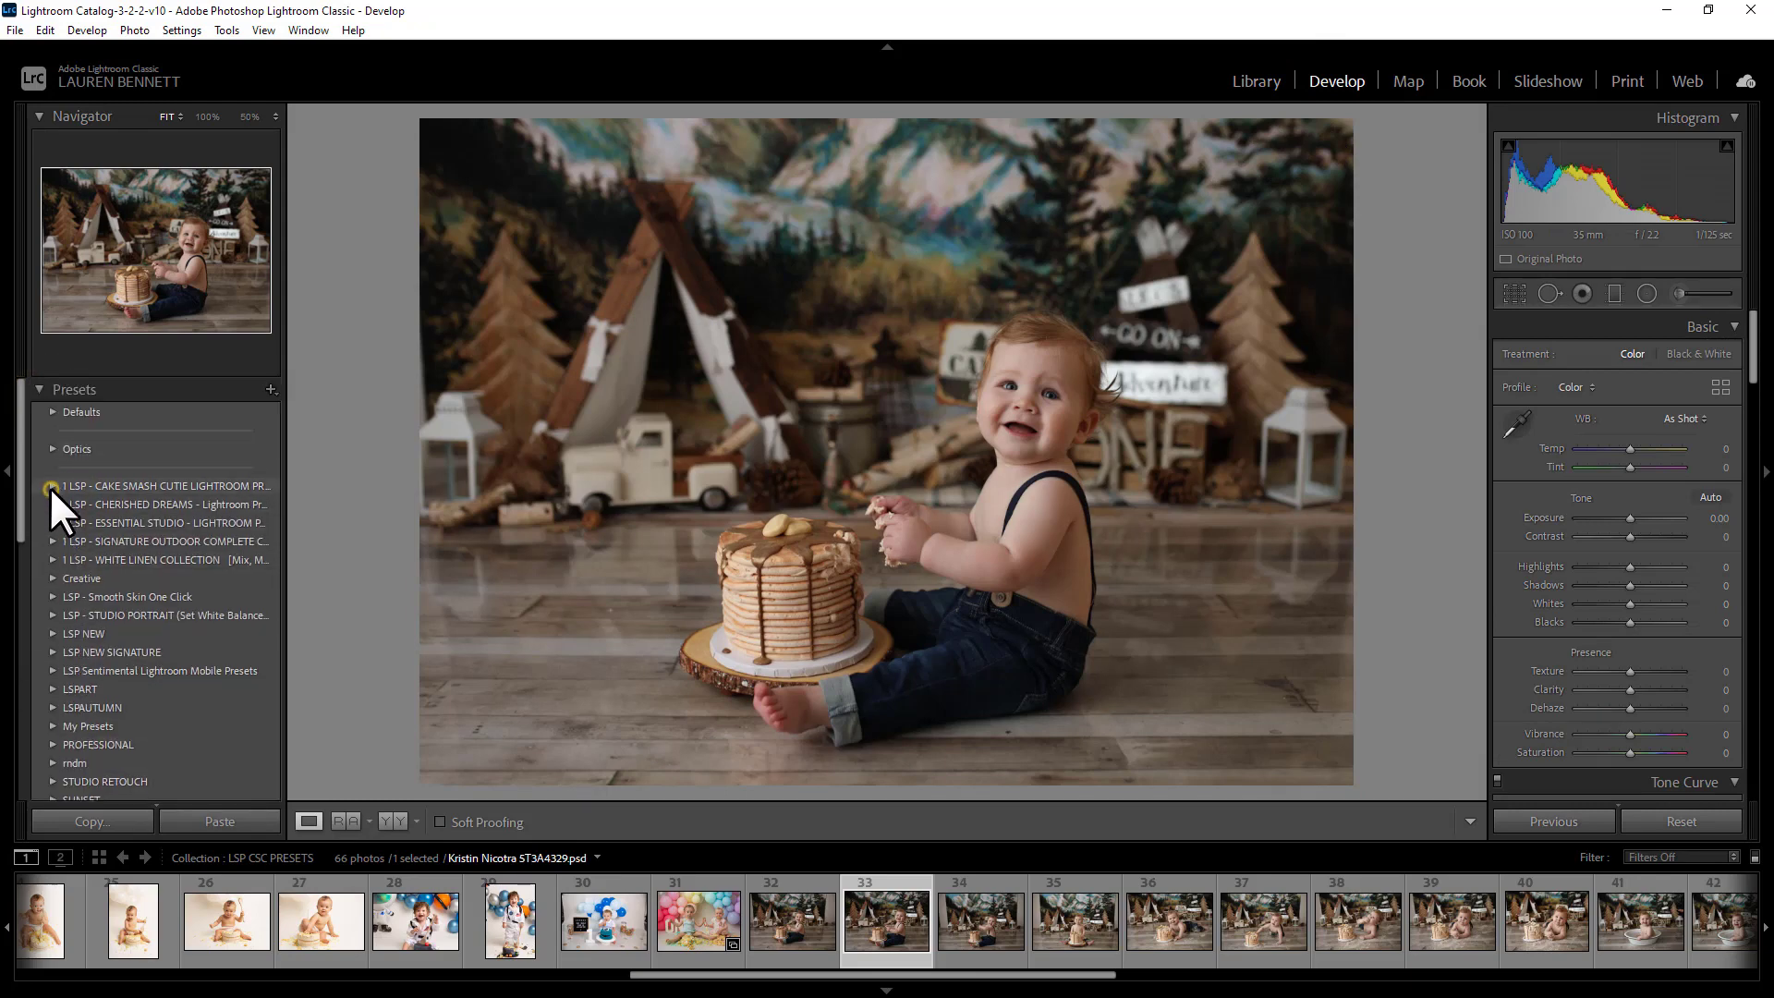
pyautogui.click(51, 486)
pyautogui.scroll(-2, 120, 434)
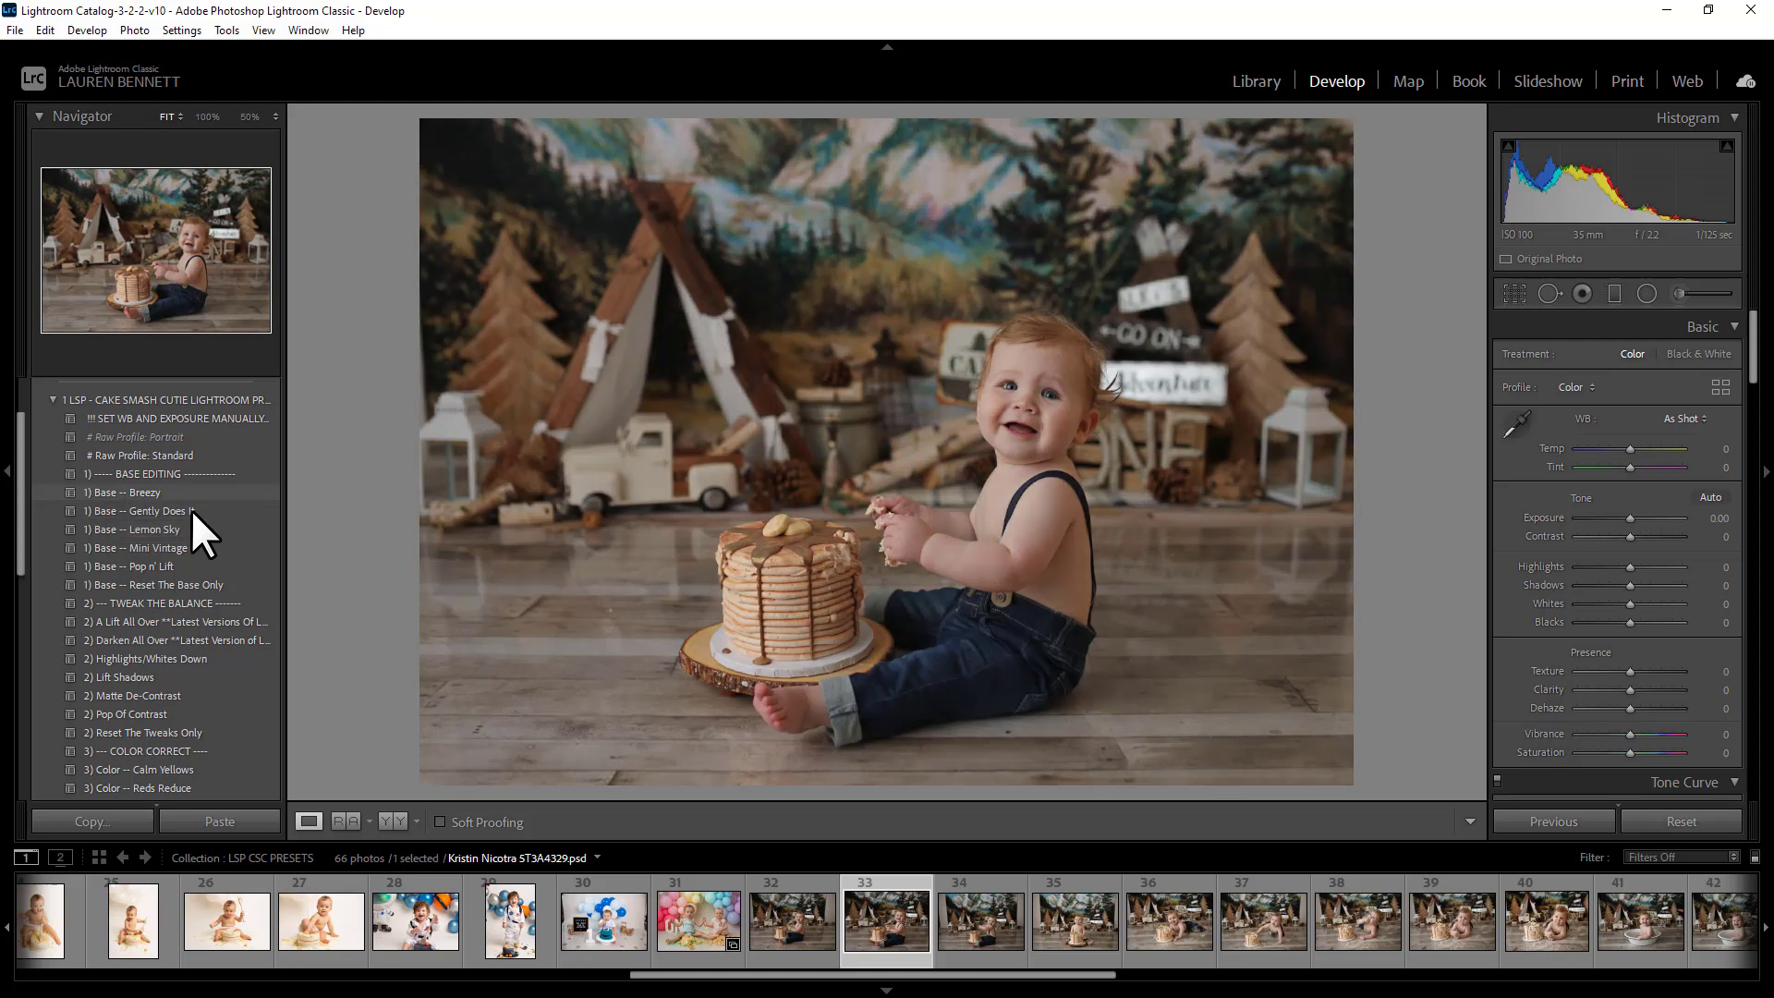
# Apply the Raw Profile: Standard and Base – Pop n' Lift presets to photo 33
pyautogui.click(198, 456)
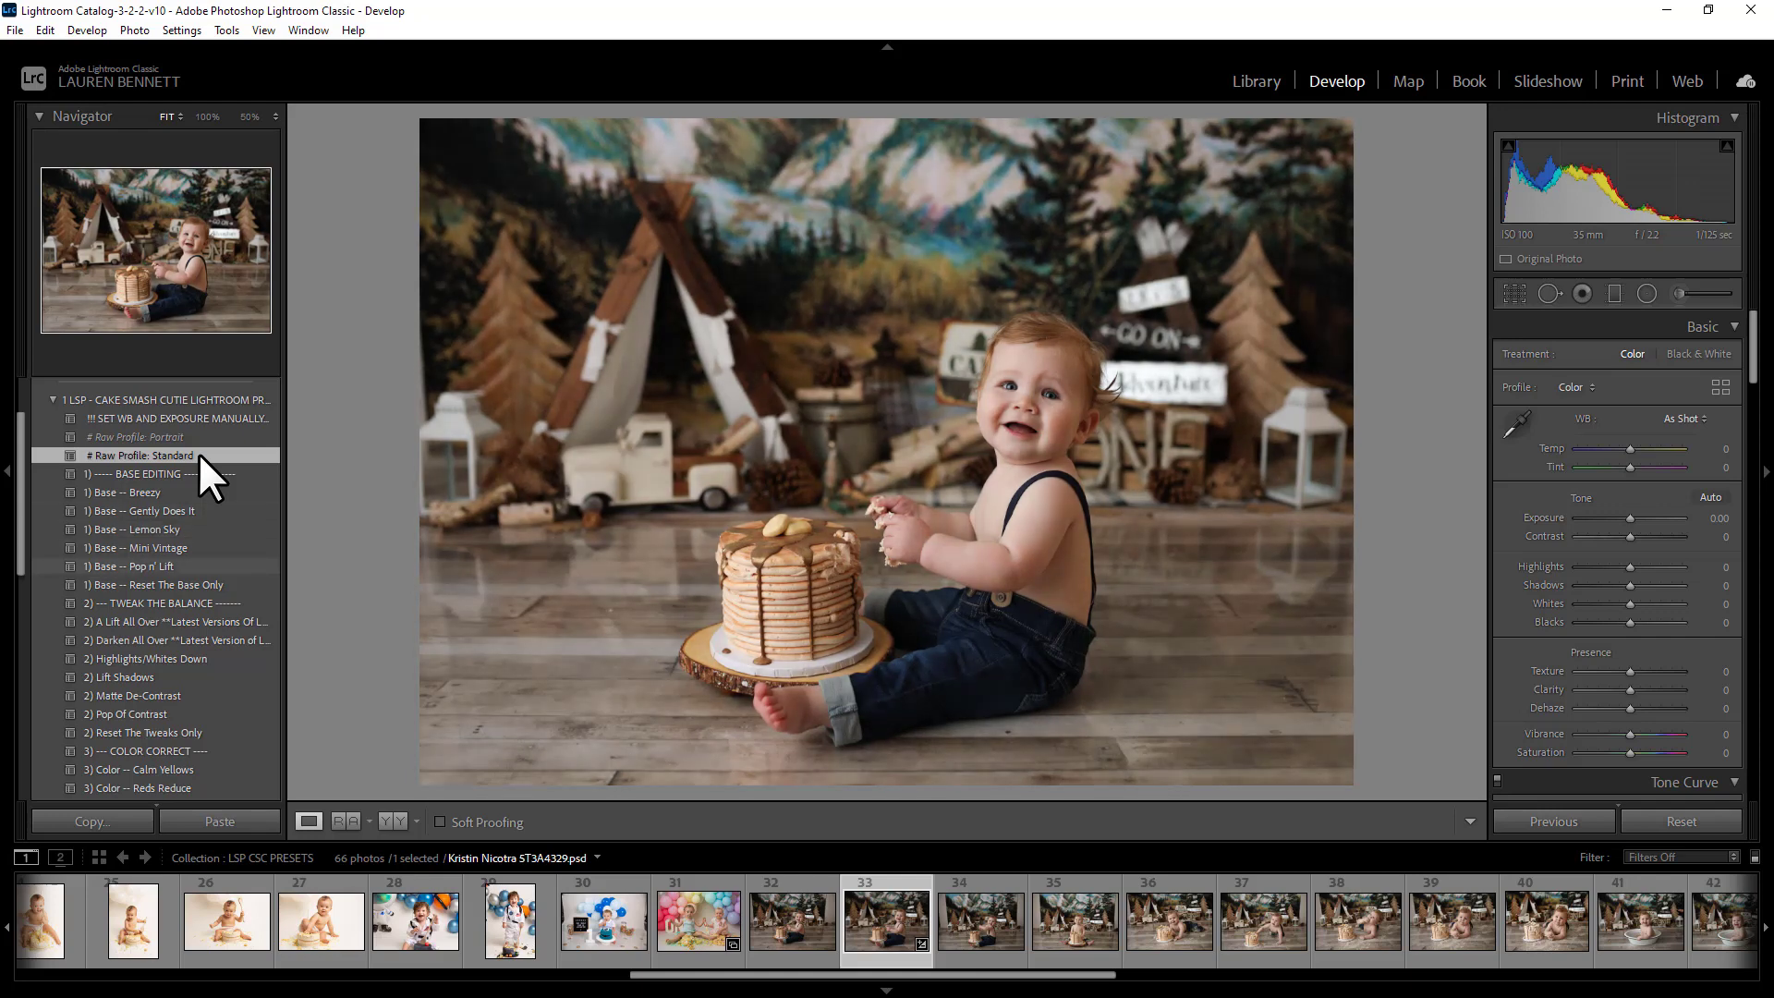
pyautogui.click(185, 561)
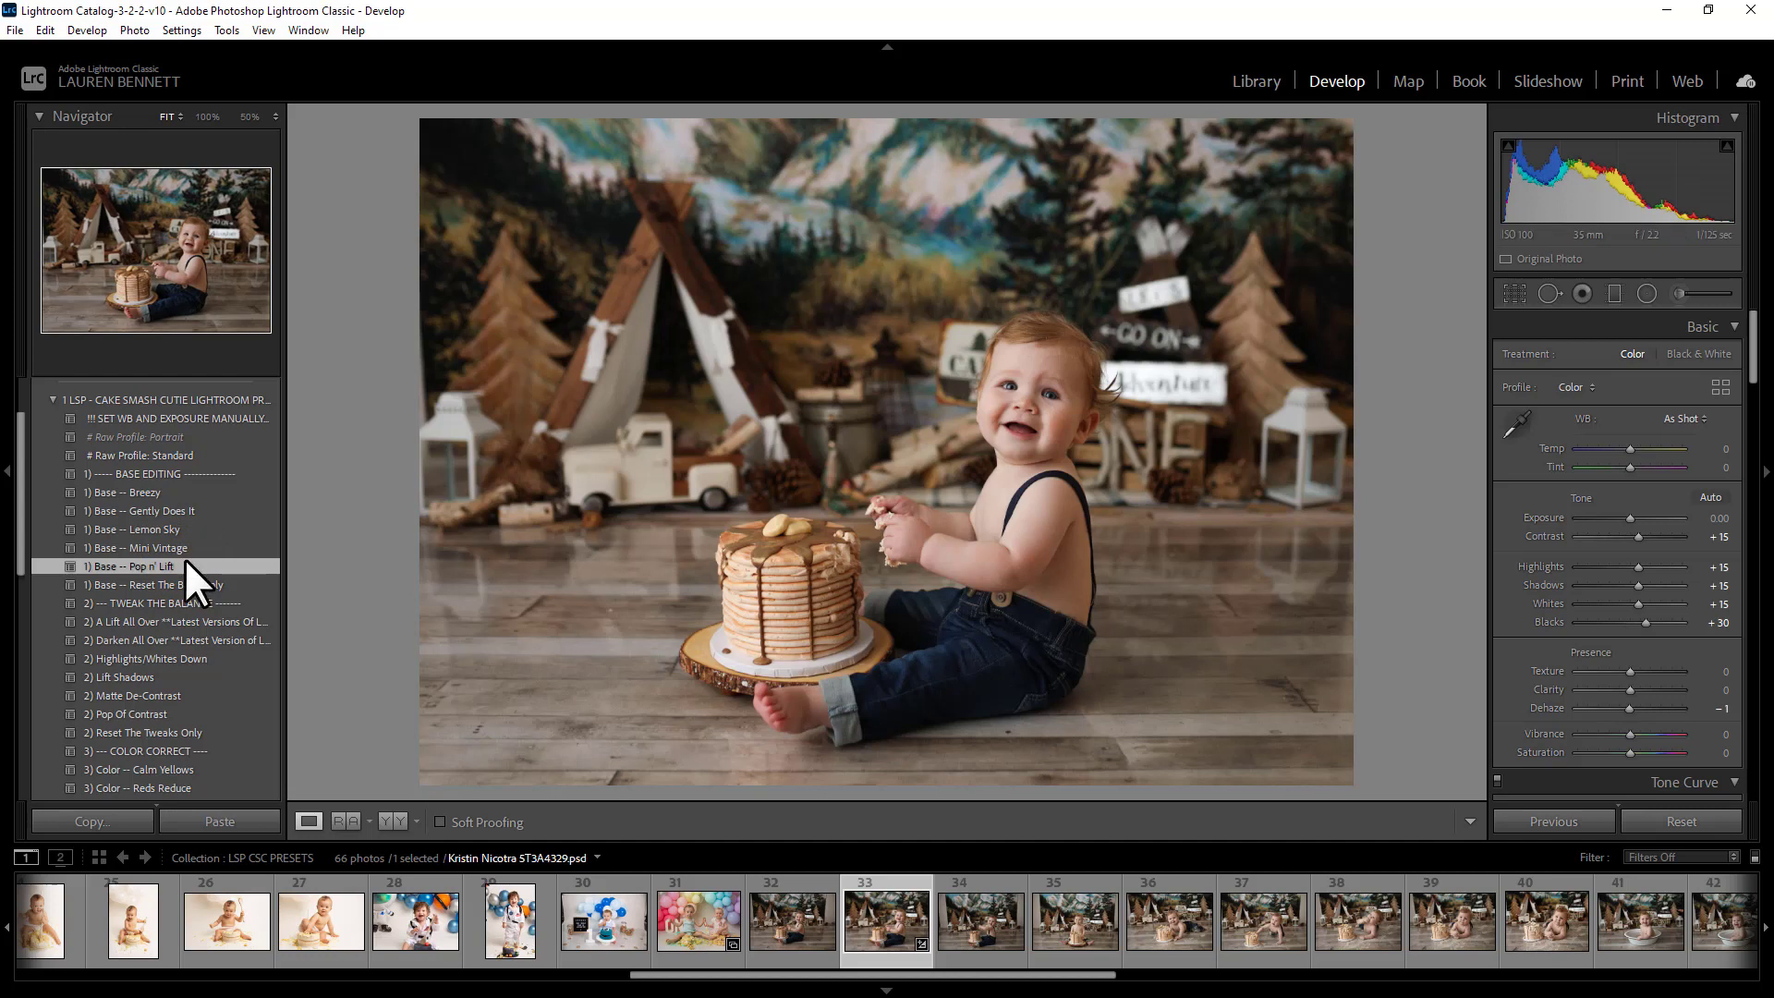
pyautogui.click(186, 560)
# Lower Contrast to +5 and set Vibrance to +2
pyautogui.moveTo(1638, 536); pyautogui.dragTo(1632, 534)
pyautogui.moveTo(1626, 734); pyautogui.dragTo(1629, 736)
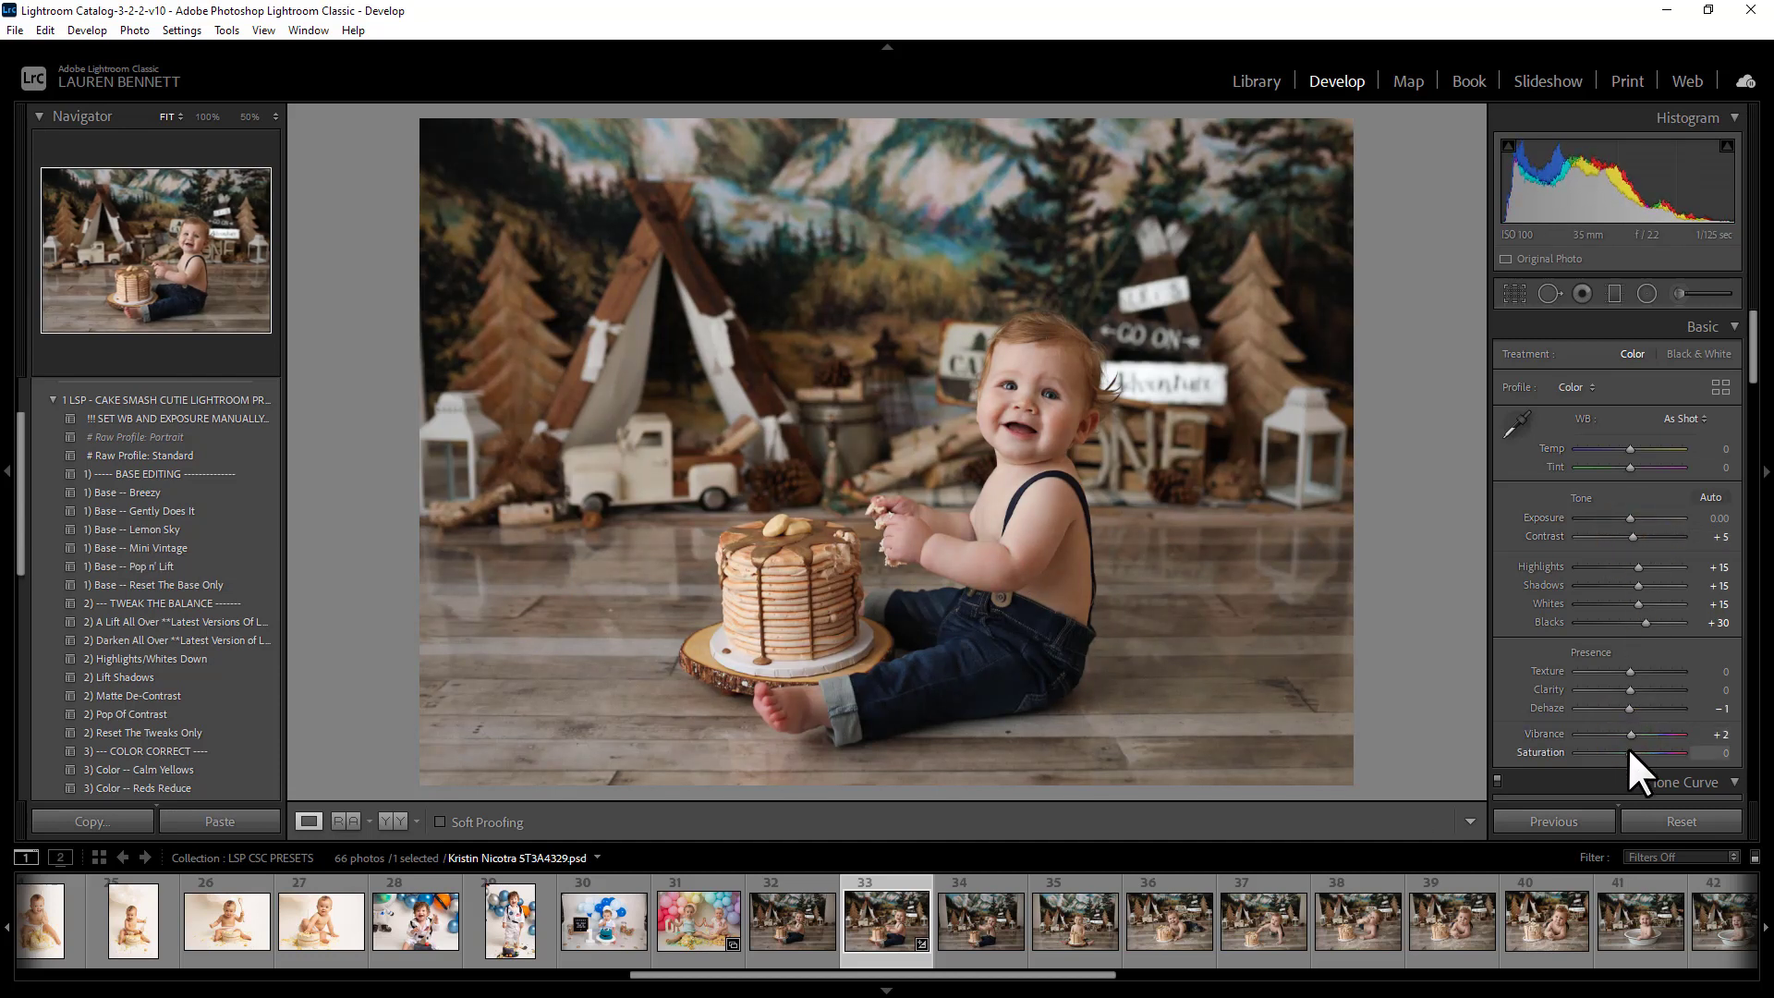
pyautogui.scroll(-1, 1751, 360)
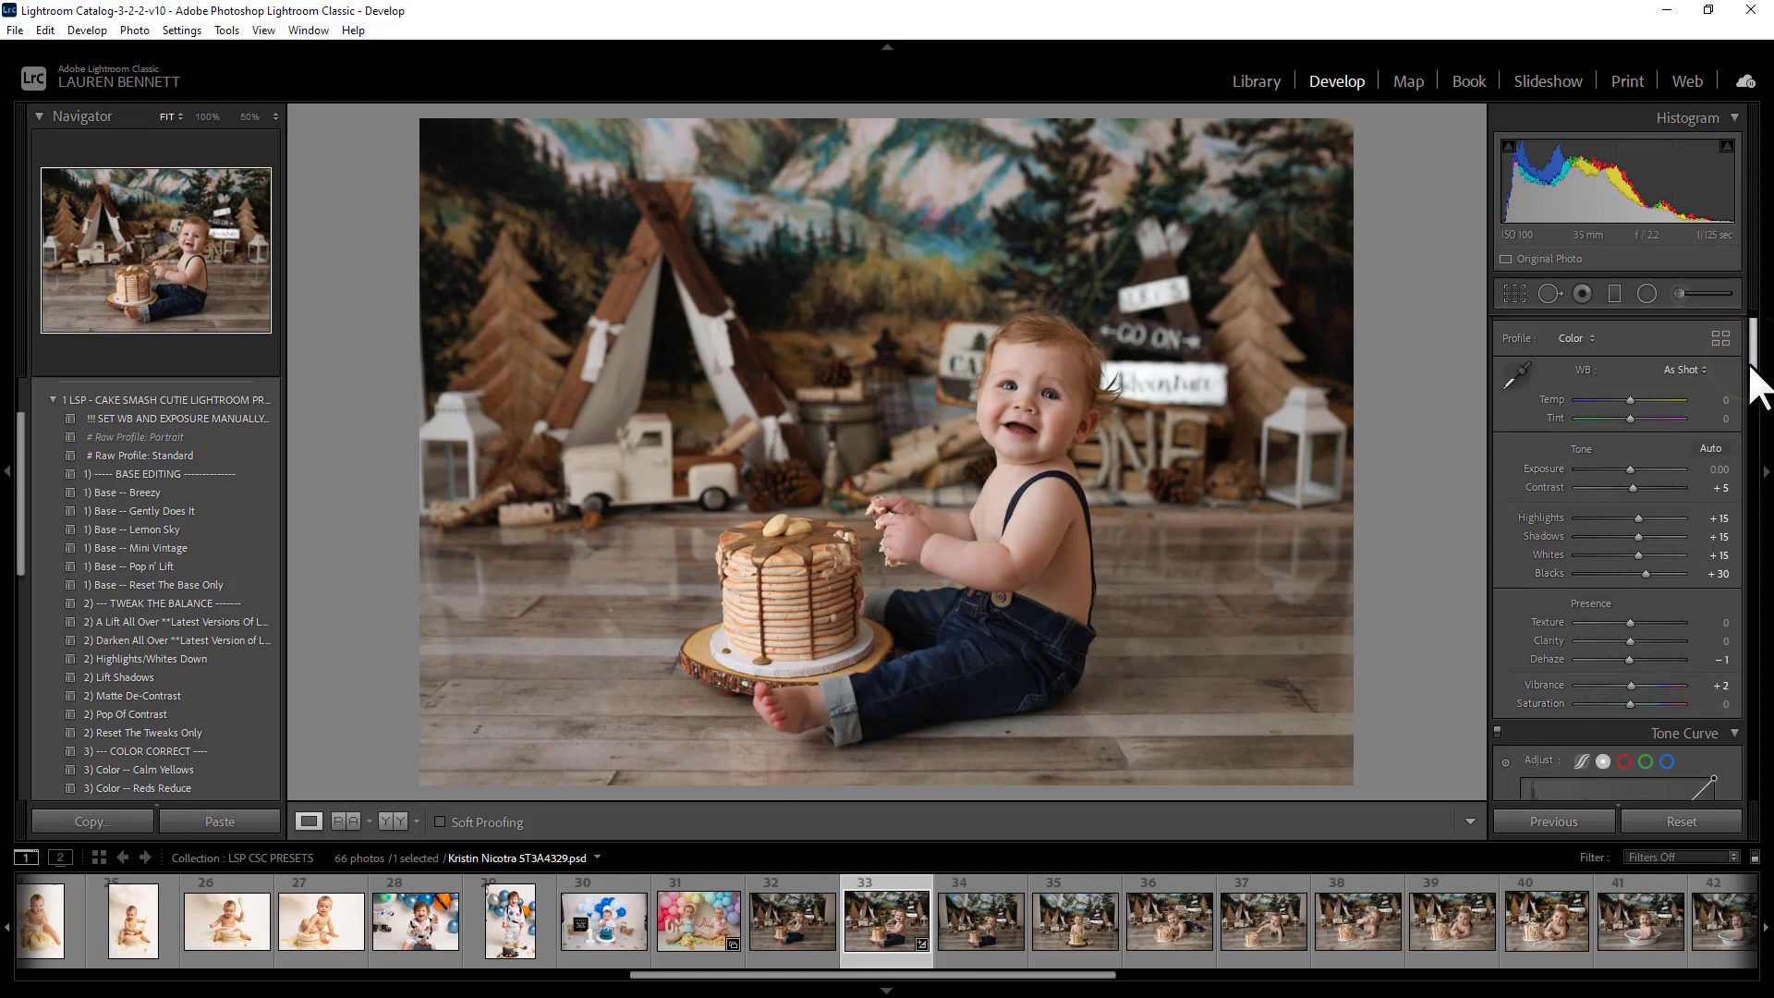
pyautogui.moveTo(26, 492); pyautogui.dragTo(19, 508)
pyautogui.click(153, 533)
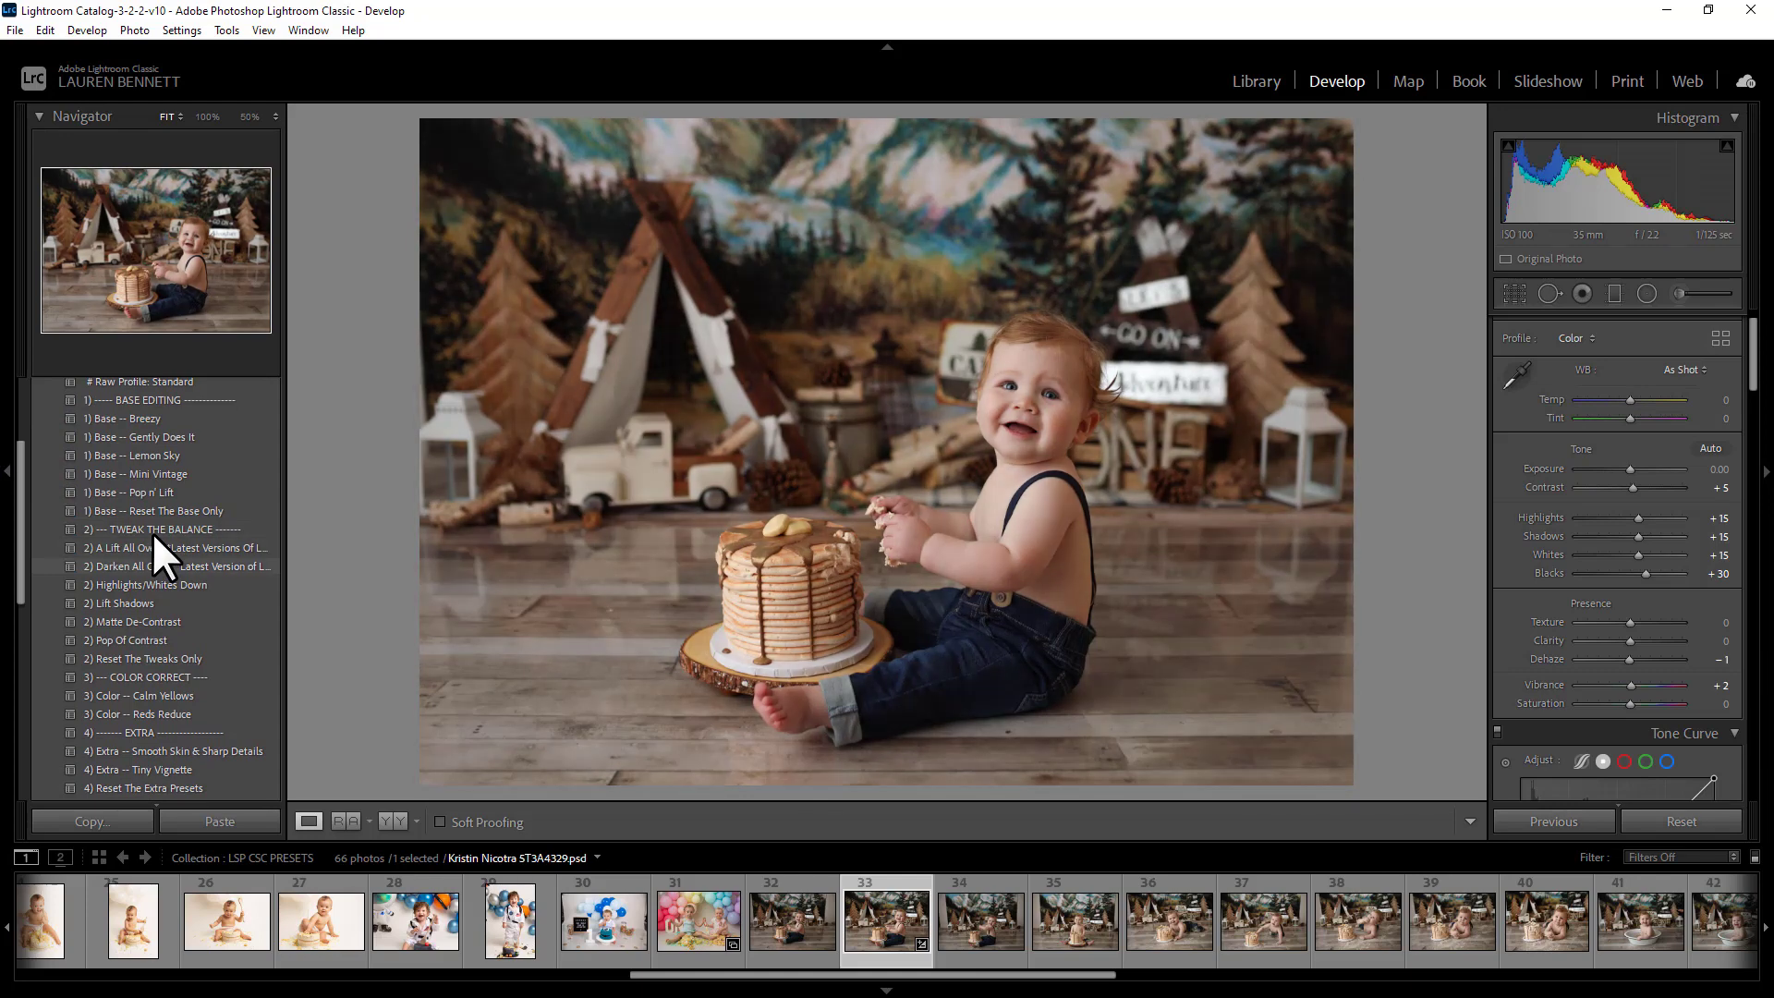
# Layer the Base – Lemon Sky, Color – Calm Yellows and Extra – Tiny Vignette presets
pyautogui.click(153, 535)
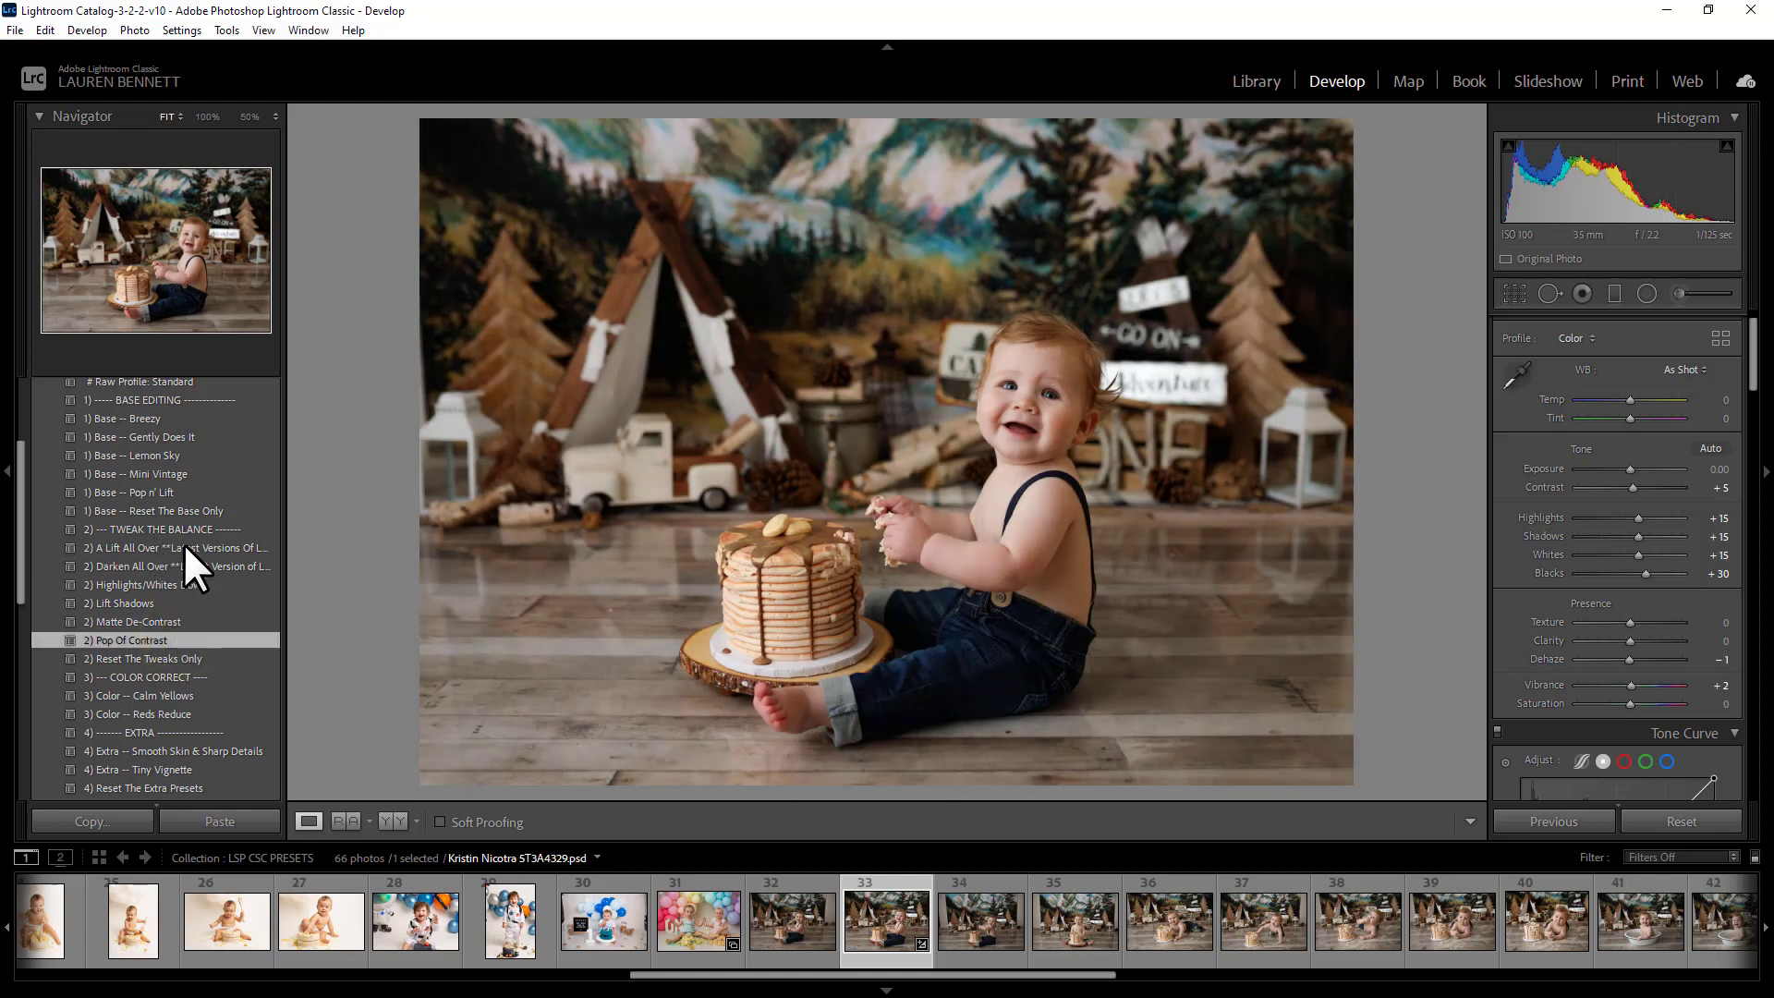
pyautogui.click(190, 454)
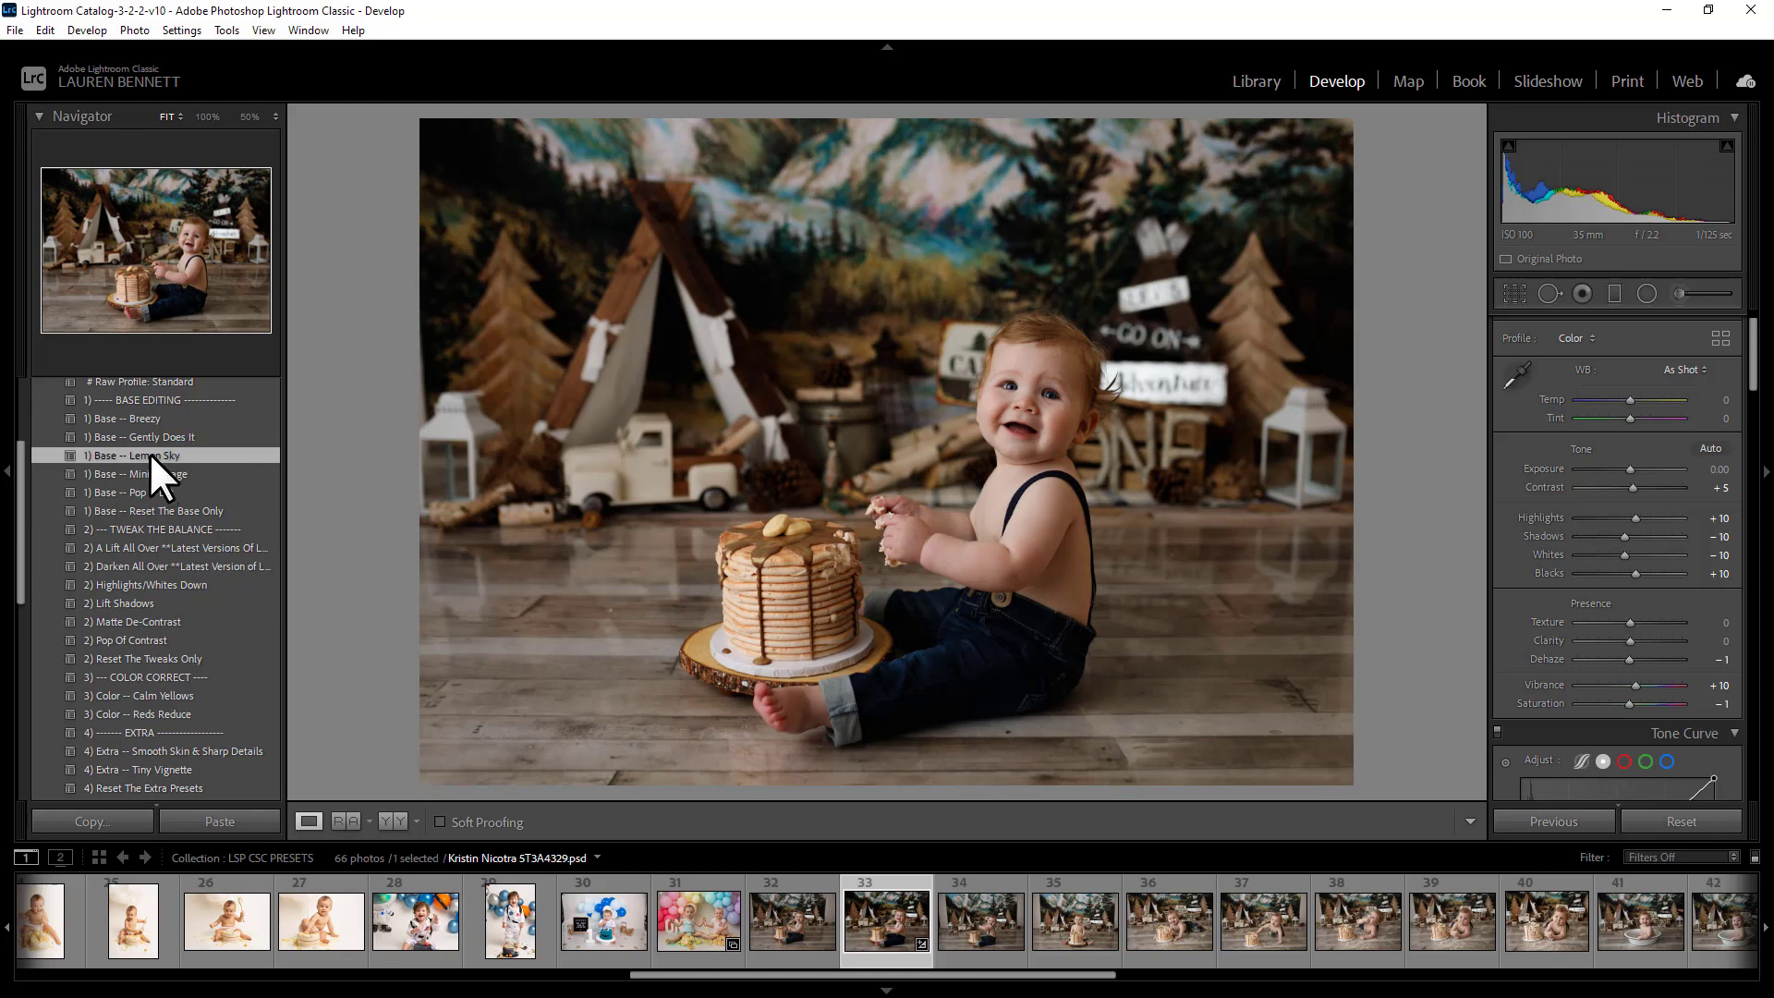
pyautogui.click(179, 698)
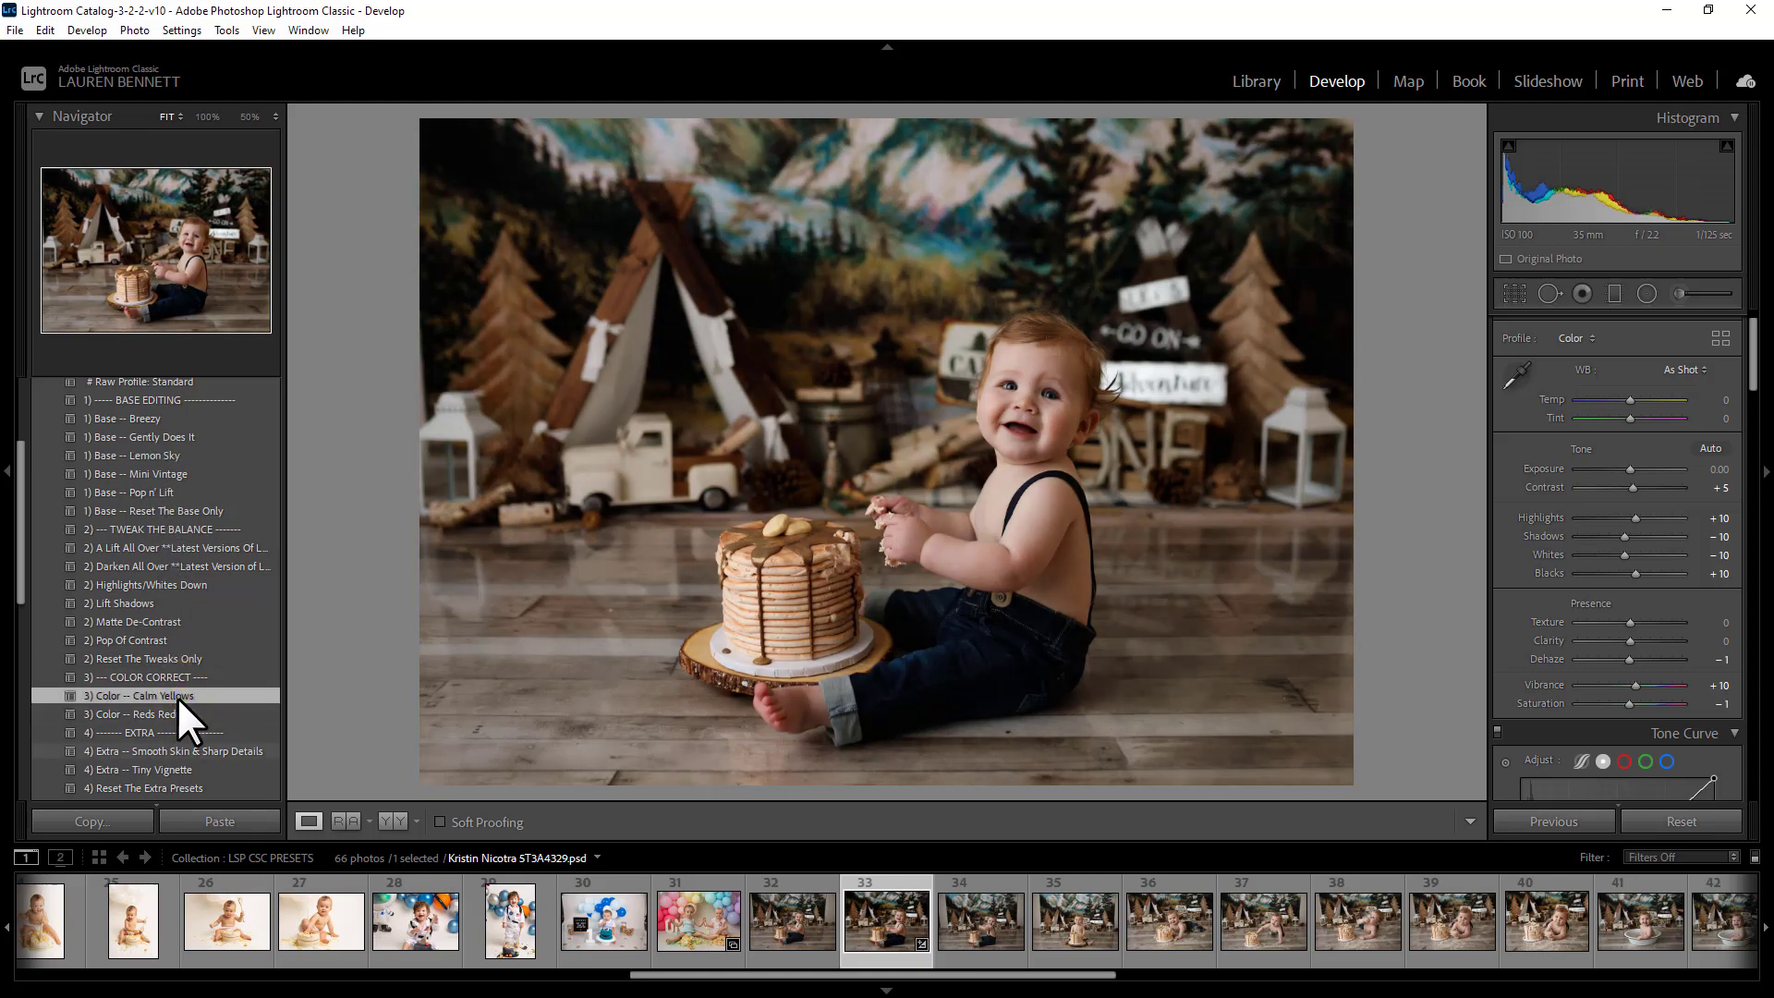
pyautogui.click(181, 767)
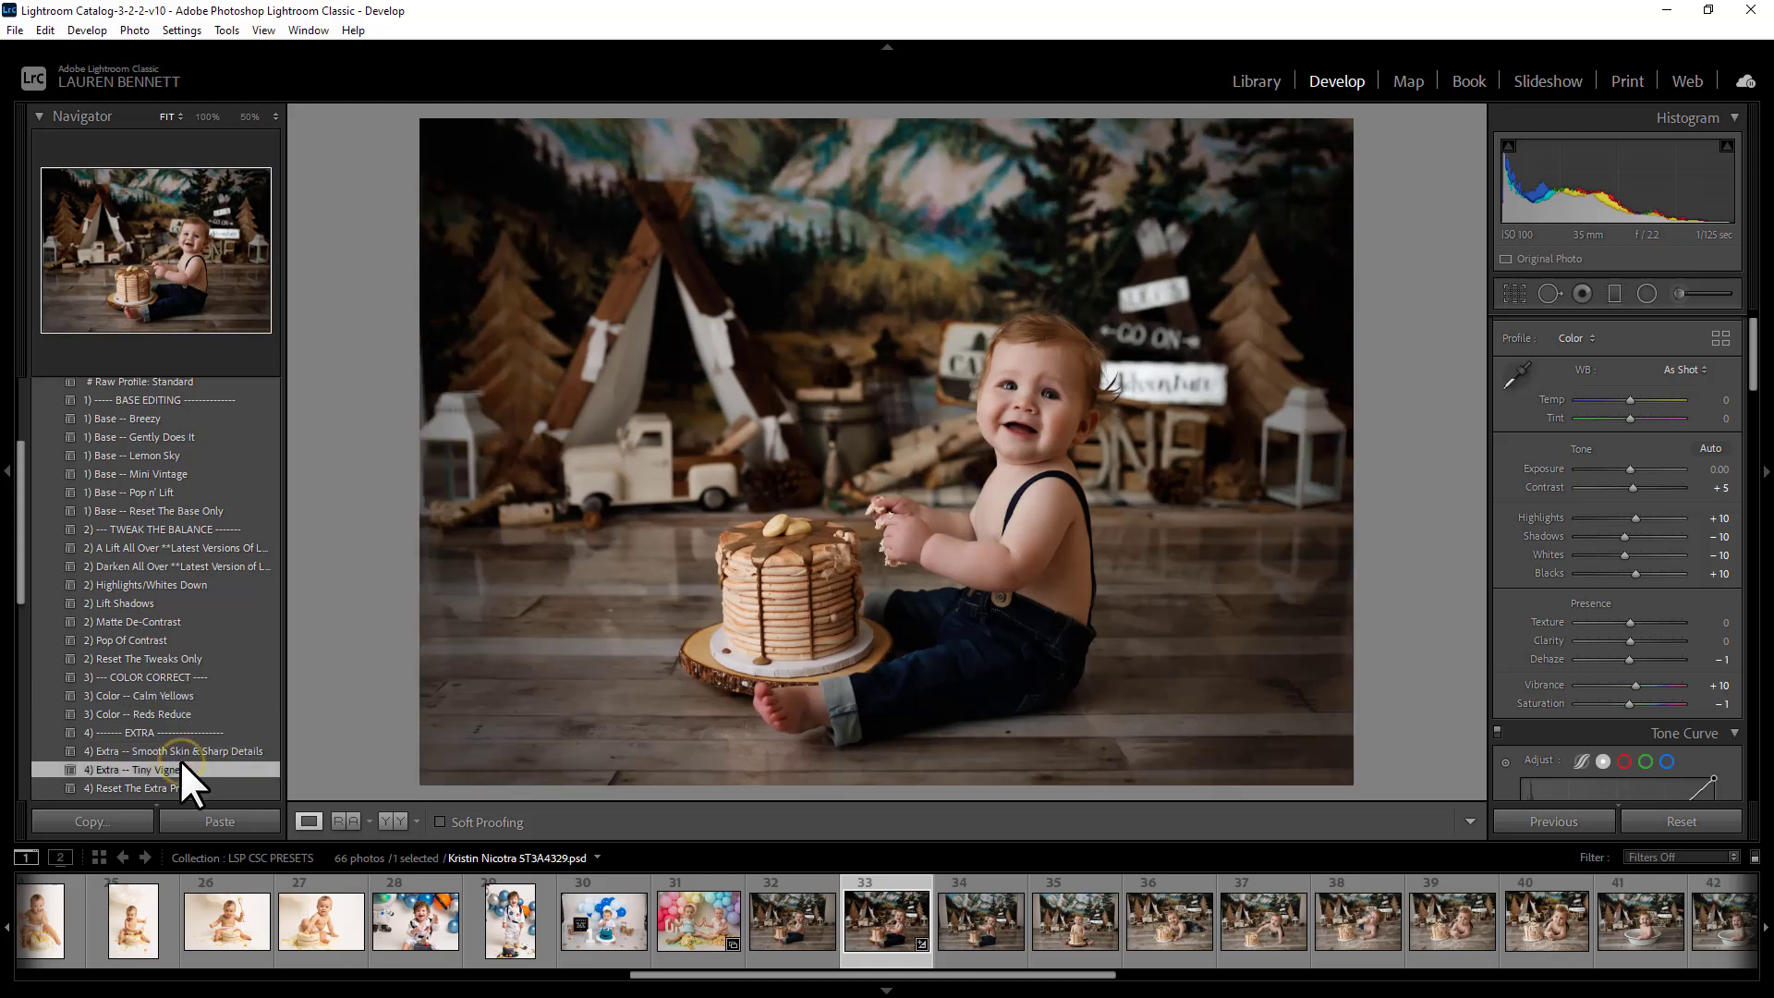
# Set Post-Crop Vignetting Amount to -18 and Sharpening Amount to 32
pyautogui.moveTo(1740, 353); pyautogui.dragTo(1734, 731)
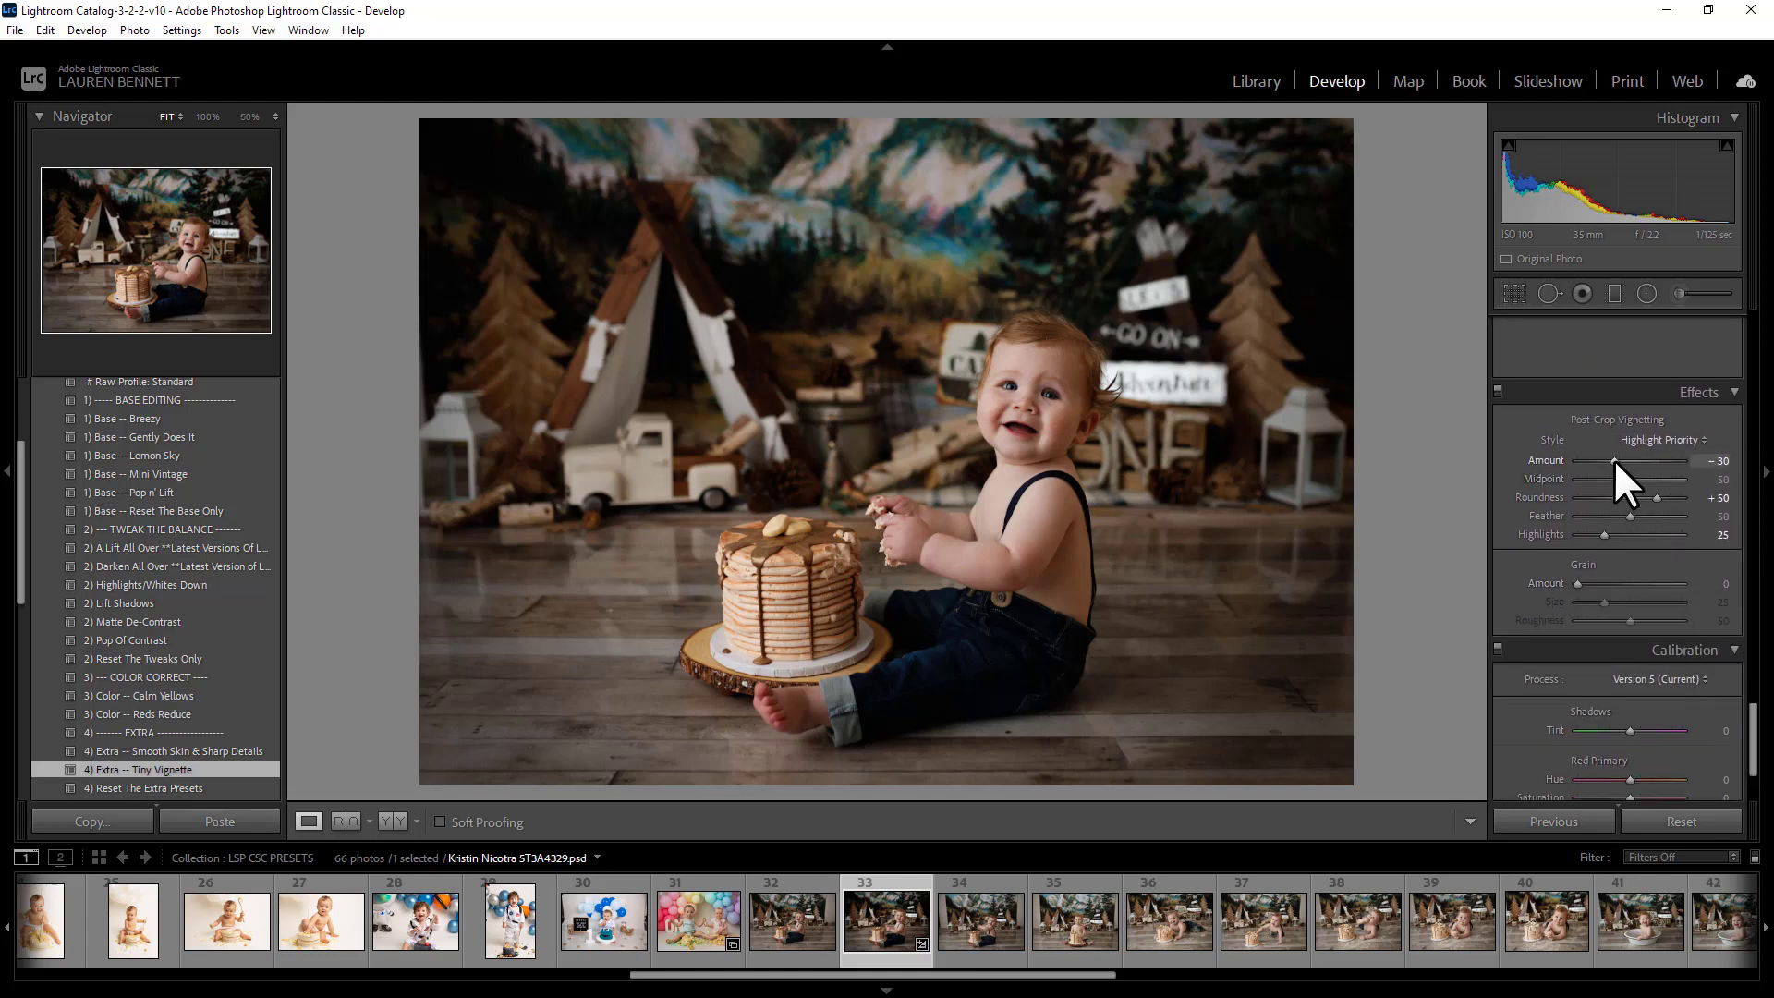
pyautogui.moveTo(1615, 459); pyautogui.dragTo(1620, 458)
pyautogui.moveTo(1753, 741); pyautogui.dragTo(1754, 568)
pyautogui.moveTo(1578, 552); pyautogui.dragTo(1600, 547)
pyautogui.moveTo(1754, 586); pyautogui.dragTo(1754, 342)
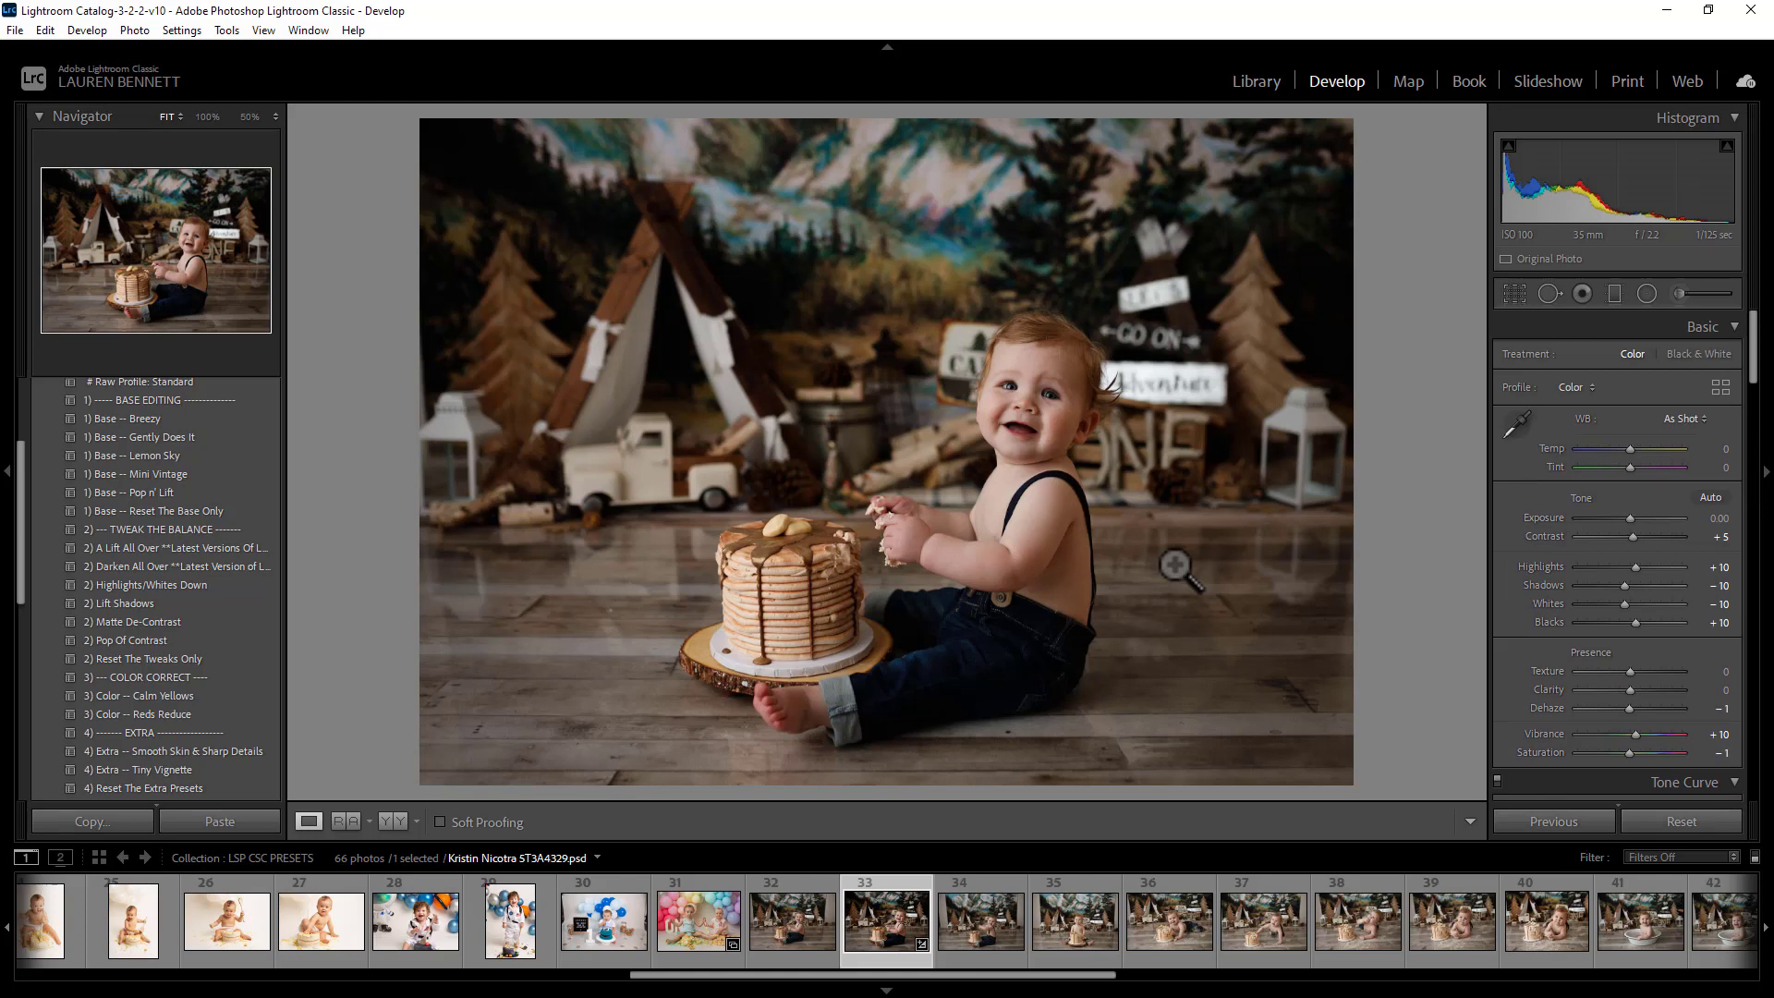
# Make a virtual copy of photo 33 and reset the copy to unedited
pyautogui.rightClick(896, 924)
pyautogui.moveTo(1060, 468)
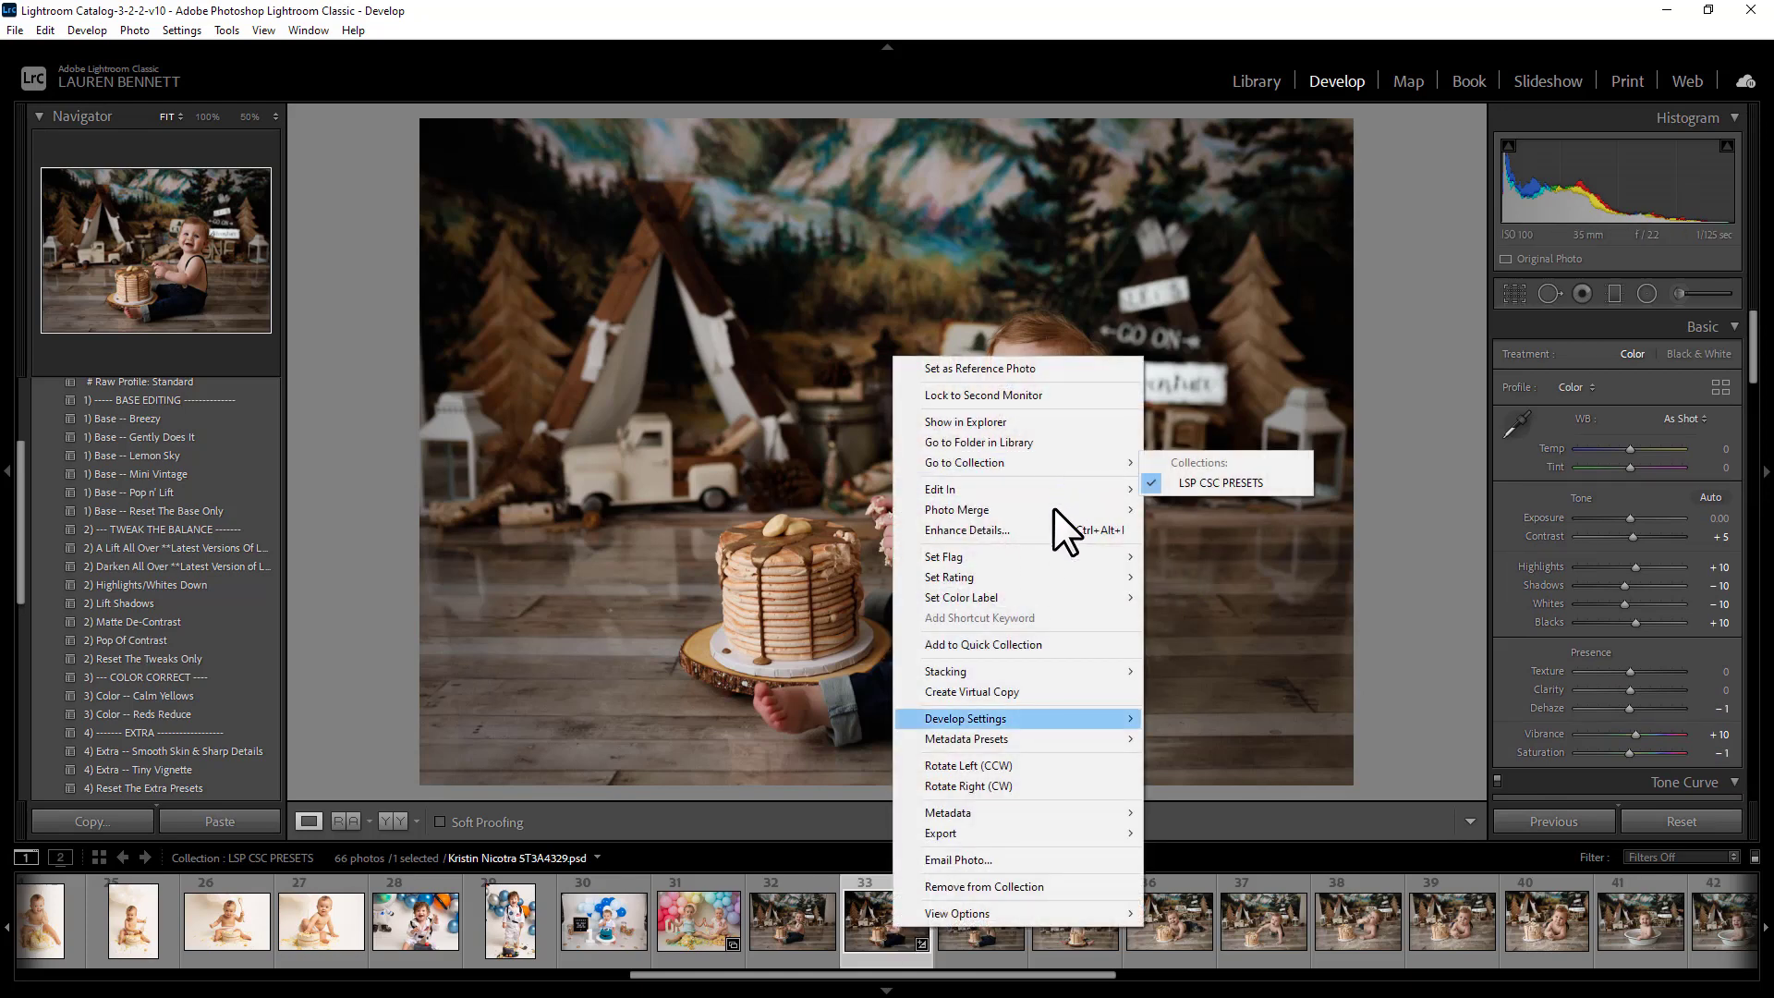
pyautogui.click(1021, 692)
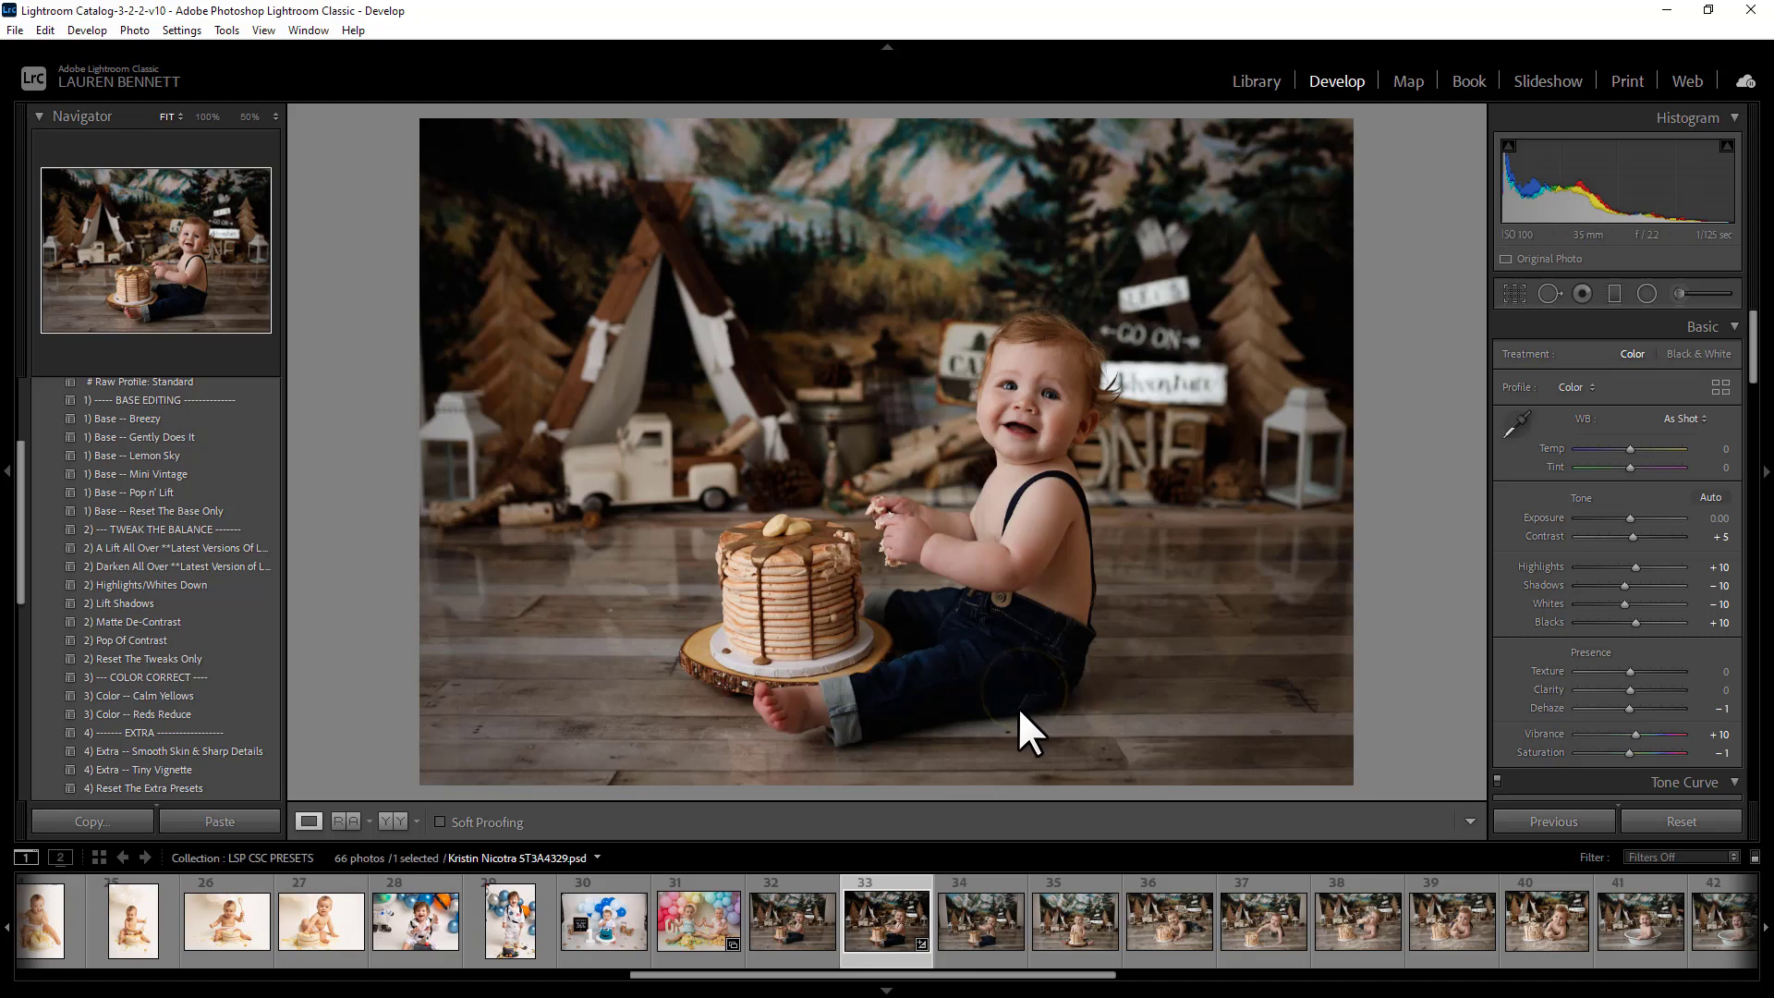
pyautogui.rightClick(966, 914)
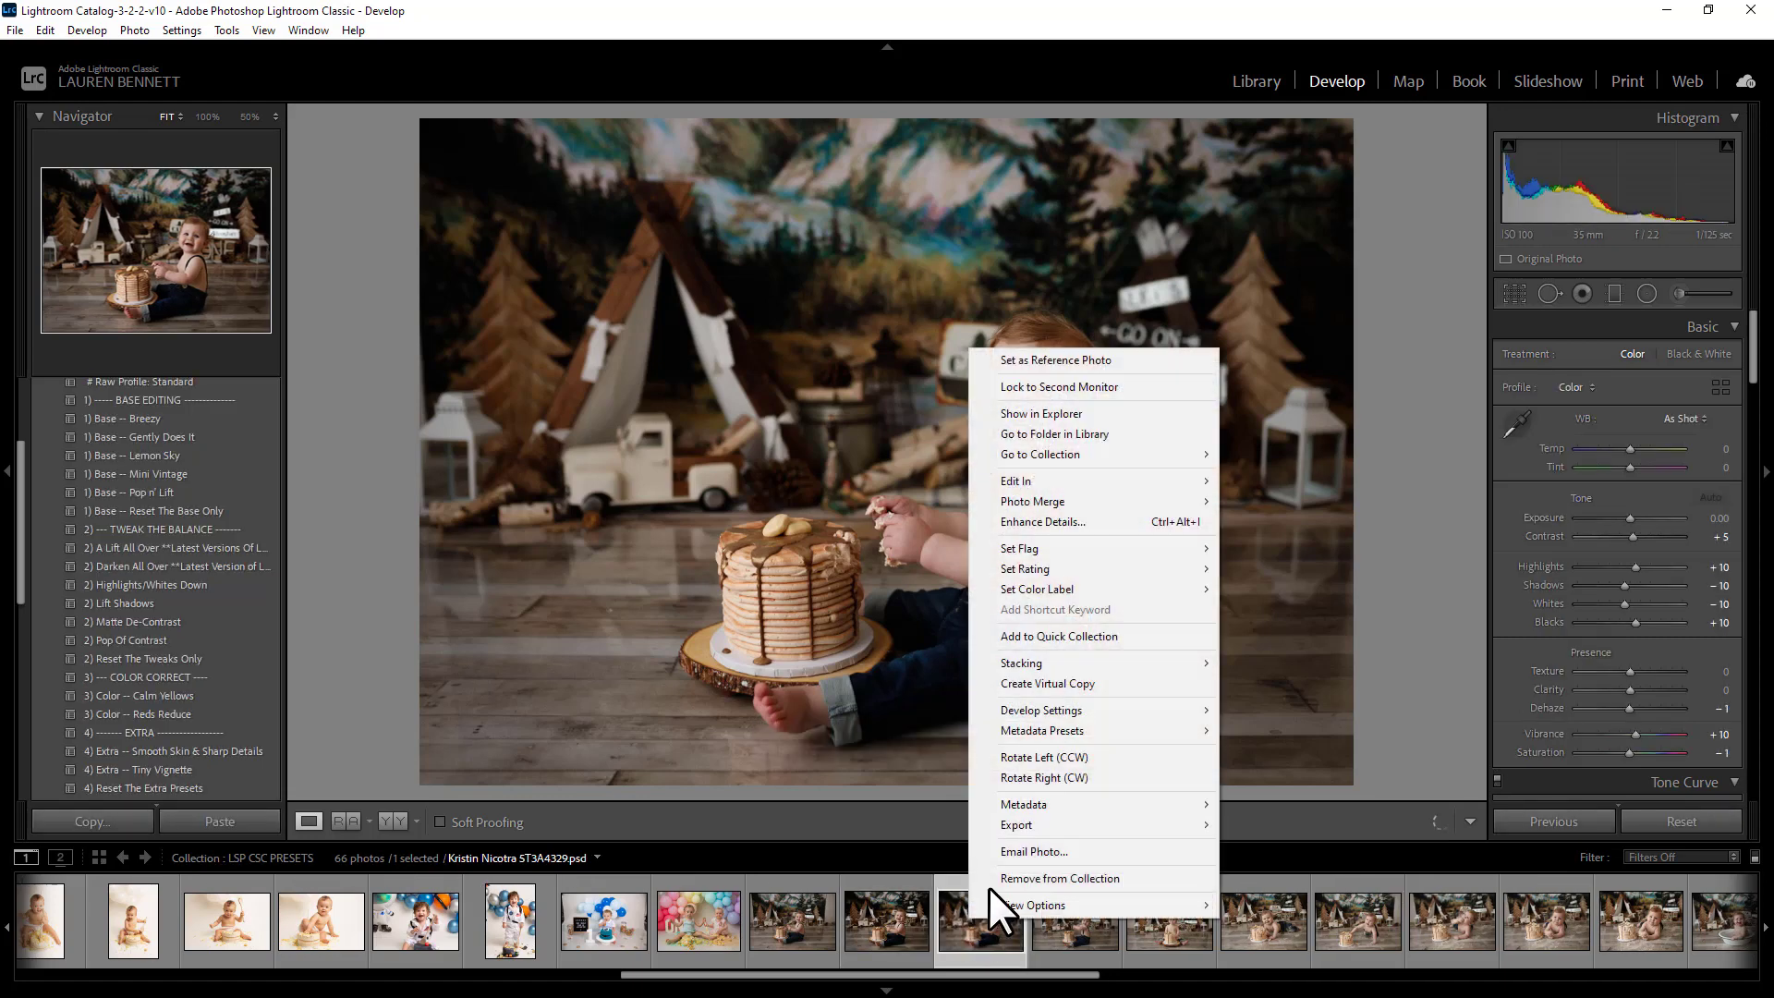
pyautogui.moveTo(1117, 711)
pyautogui.click(1266, 710)
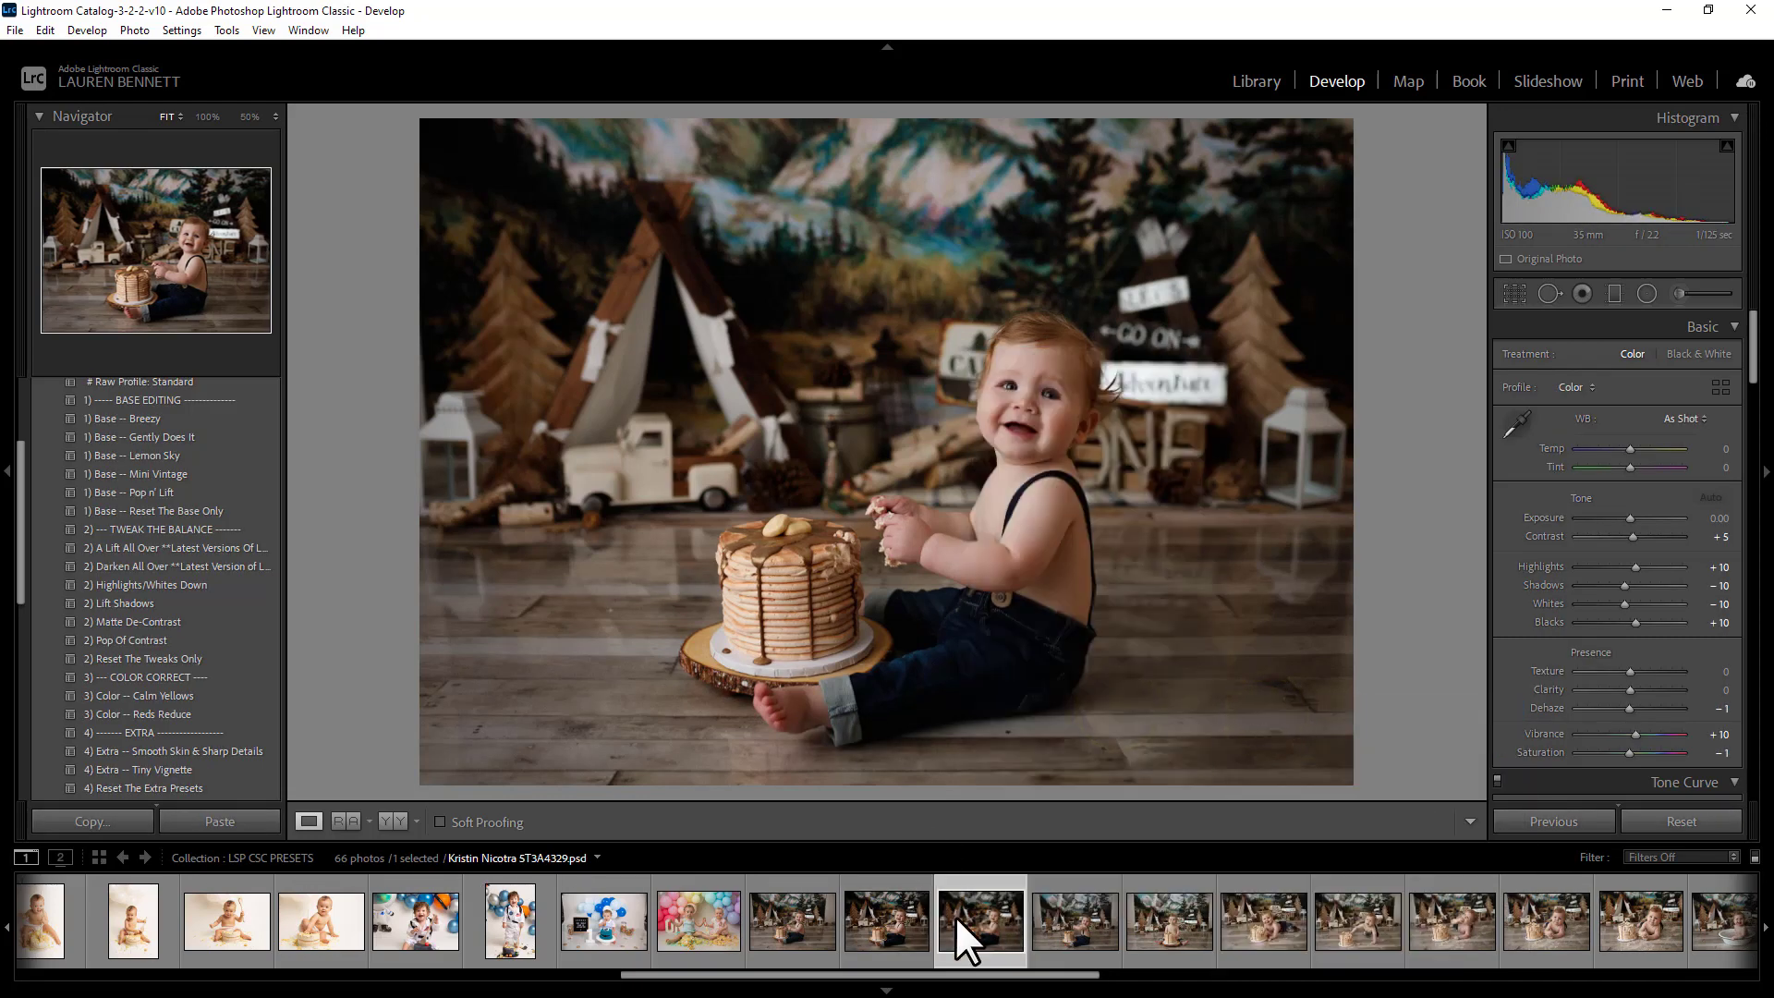
# Compare edited photo 33 with neighbouring photo 34, ending back on photo 33
pyautogui.click(791, 922)
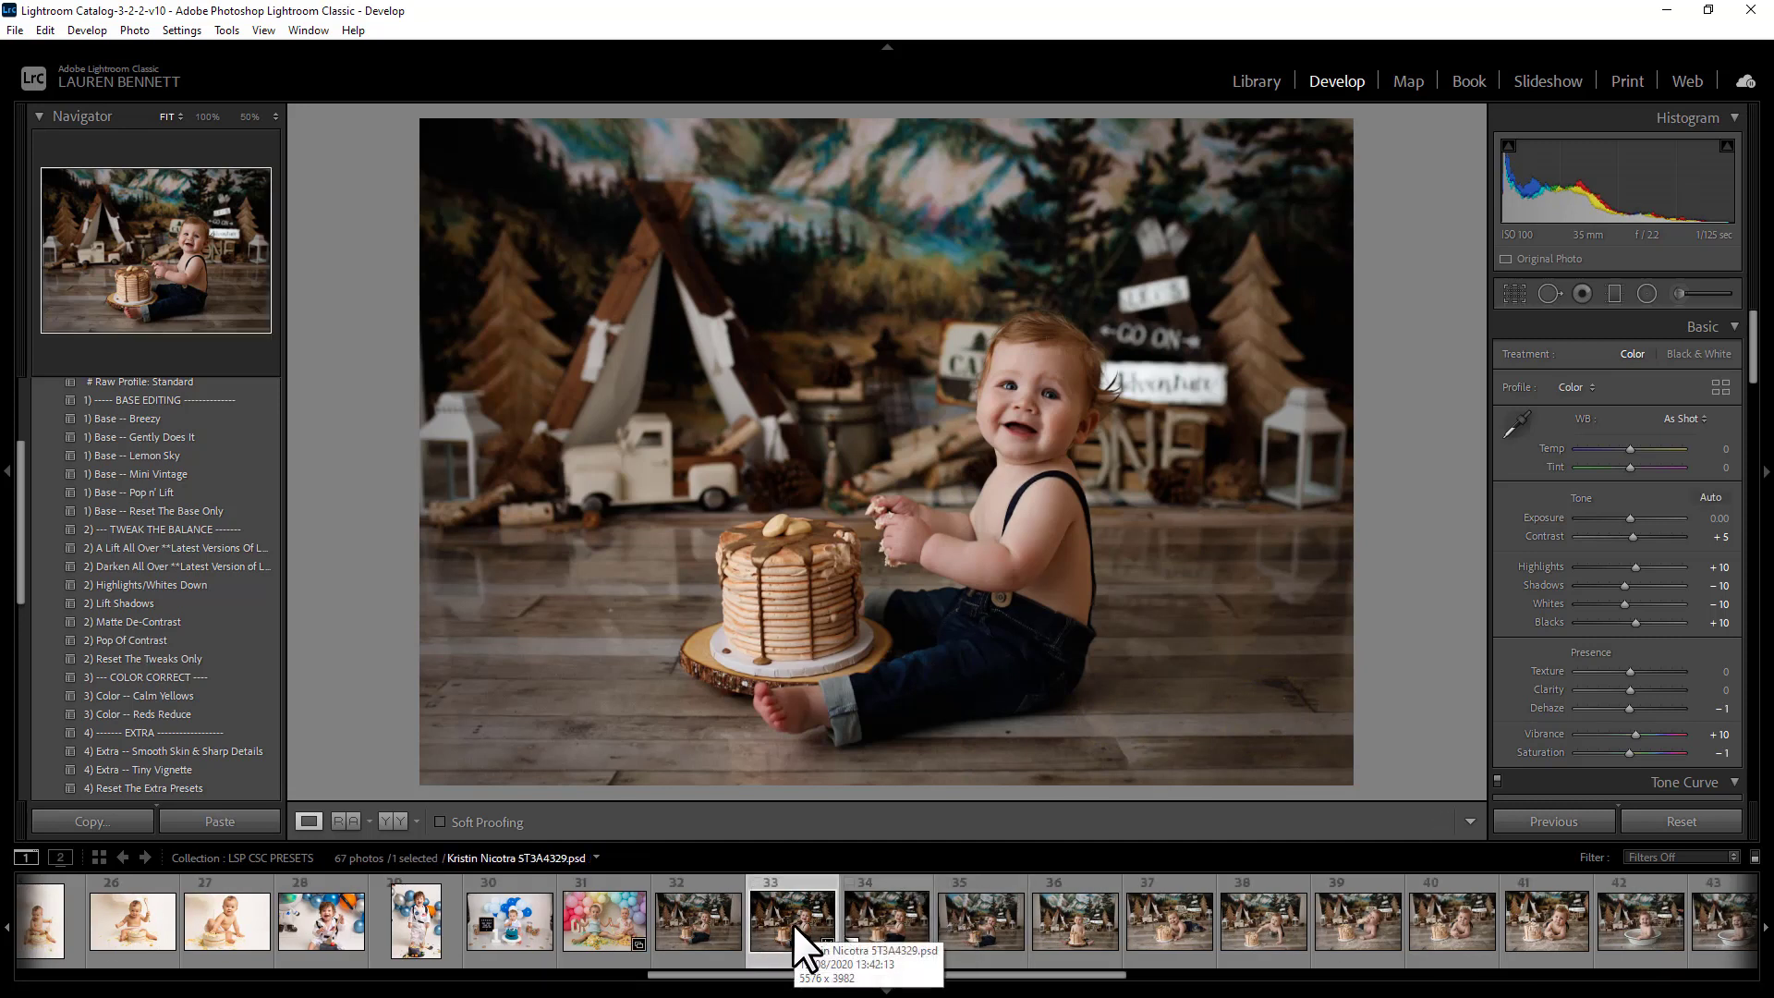
pyautogui.click(868, 913)
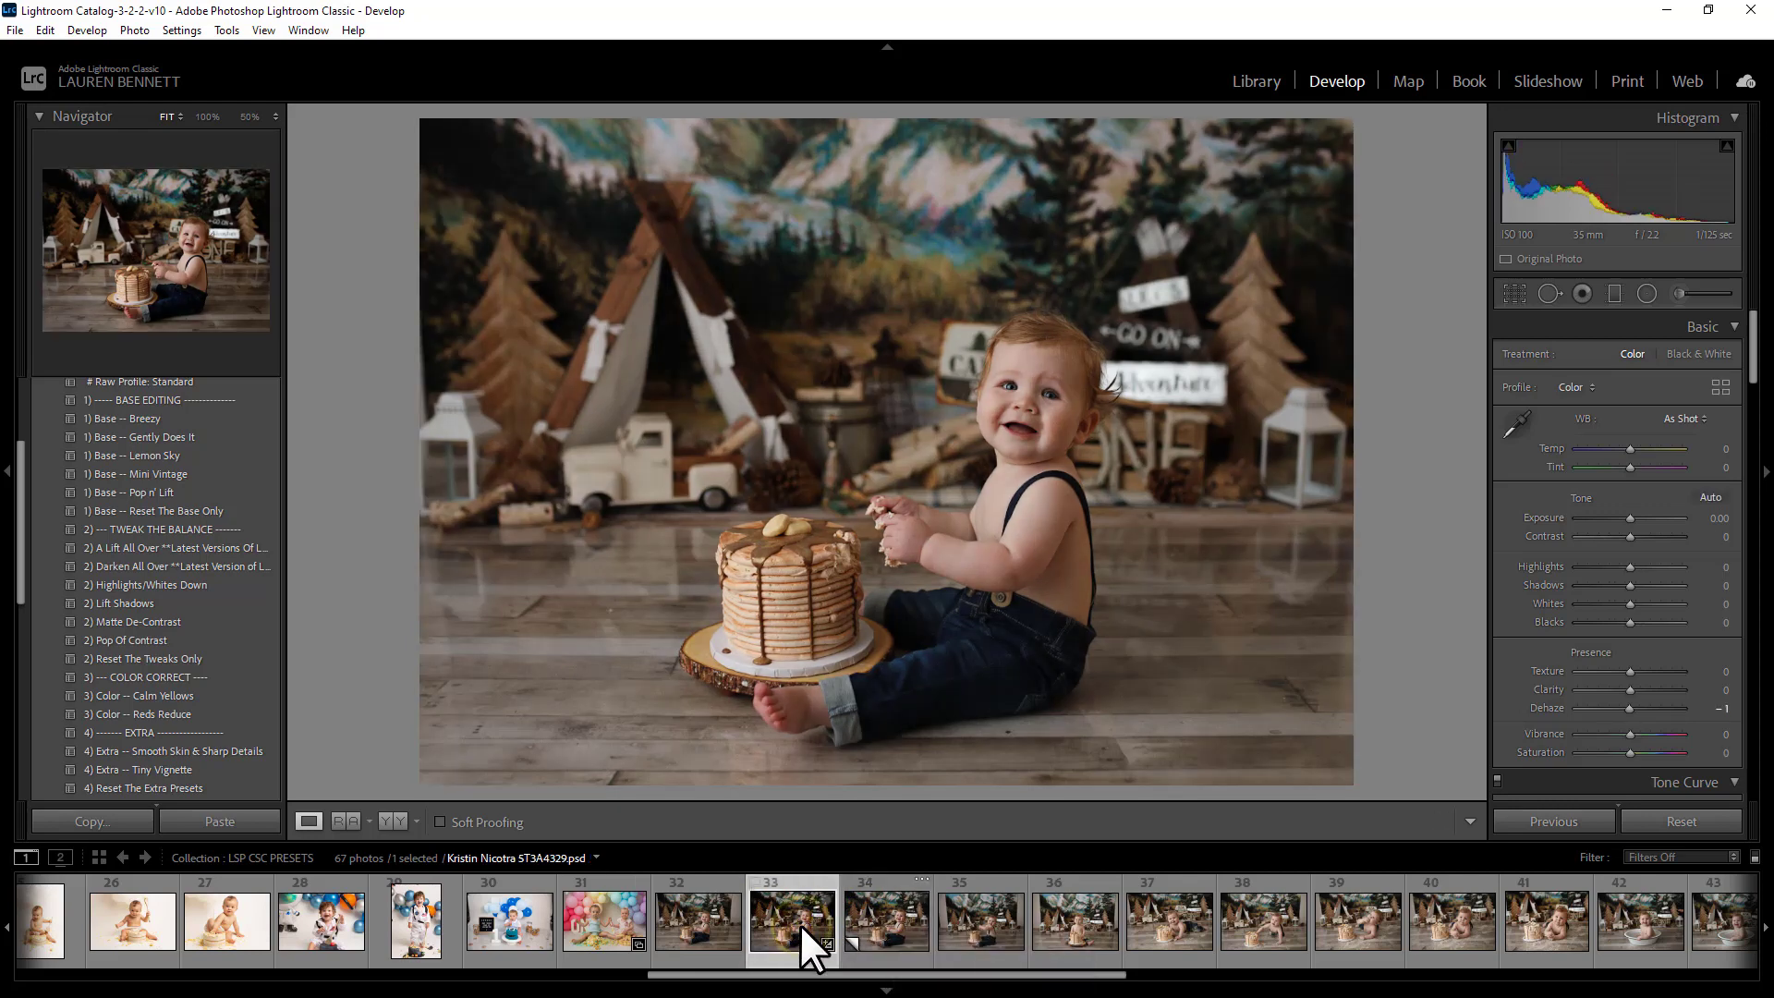
pyautogui.click(896, 923)
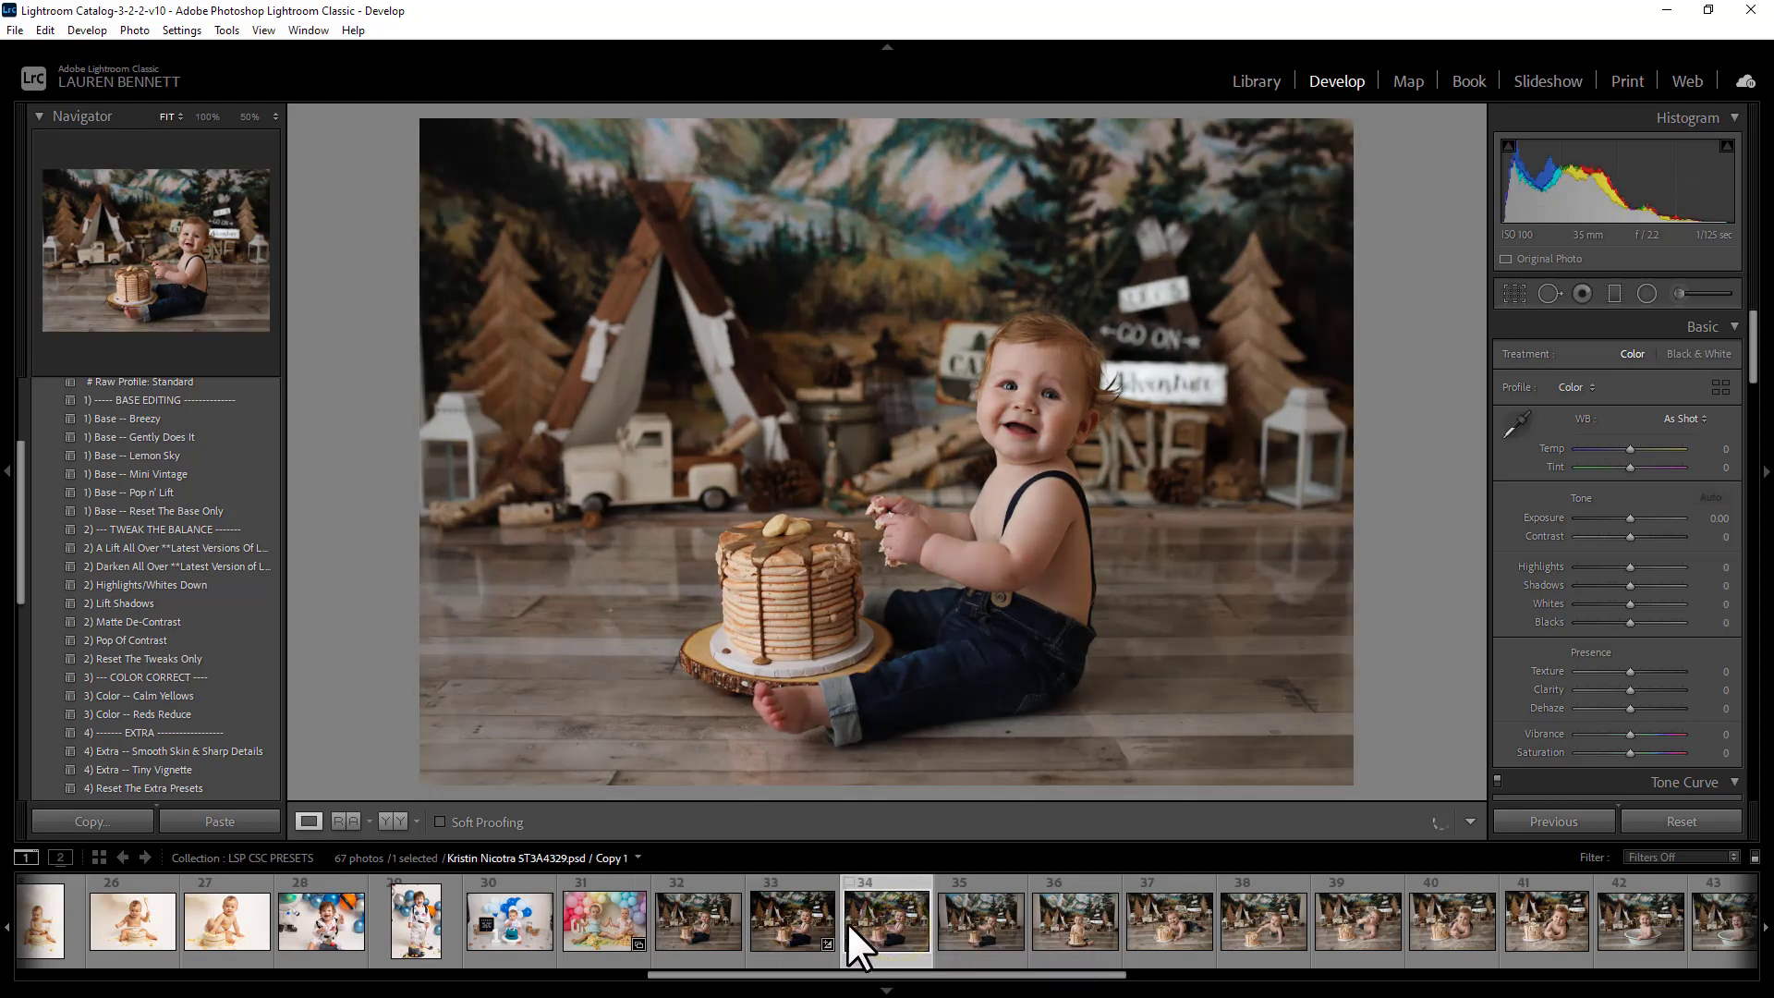
pyautogui.click(784, 919)
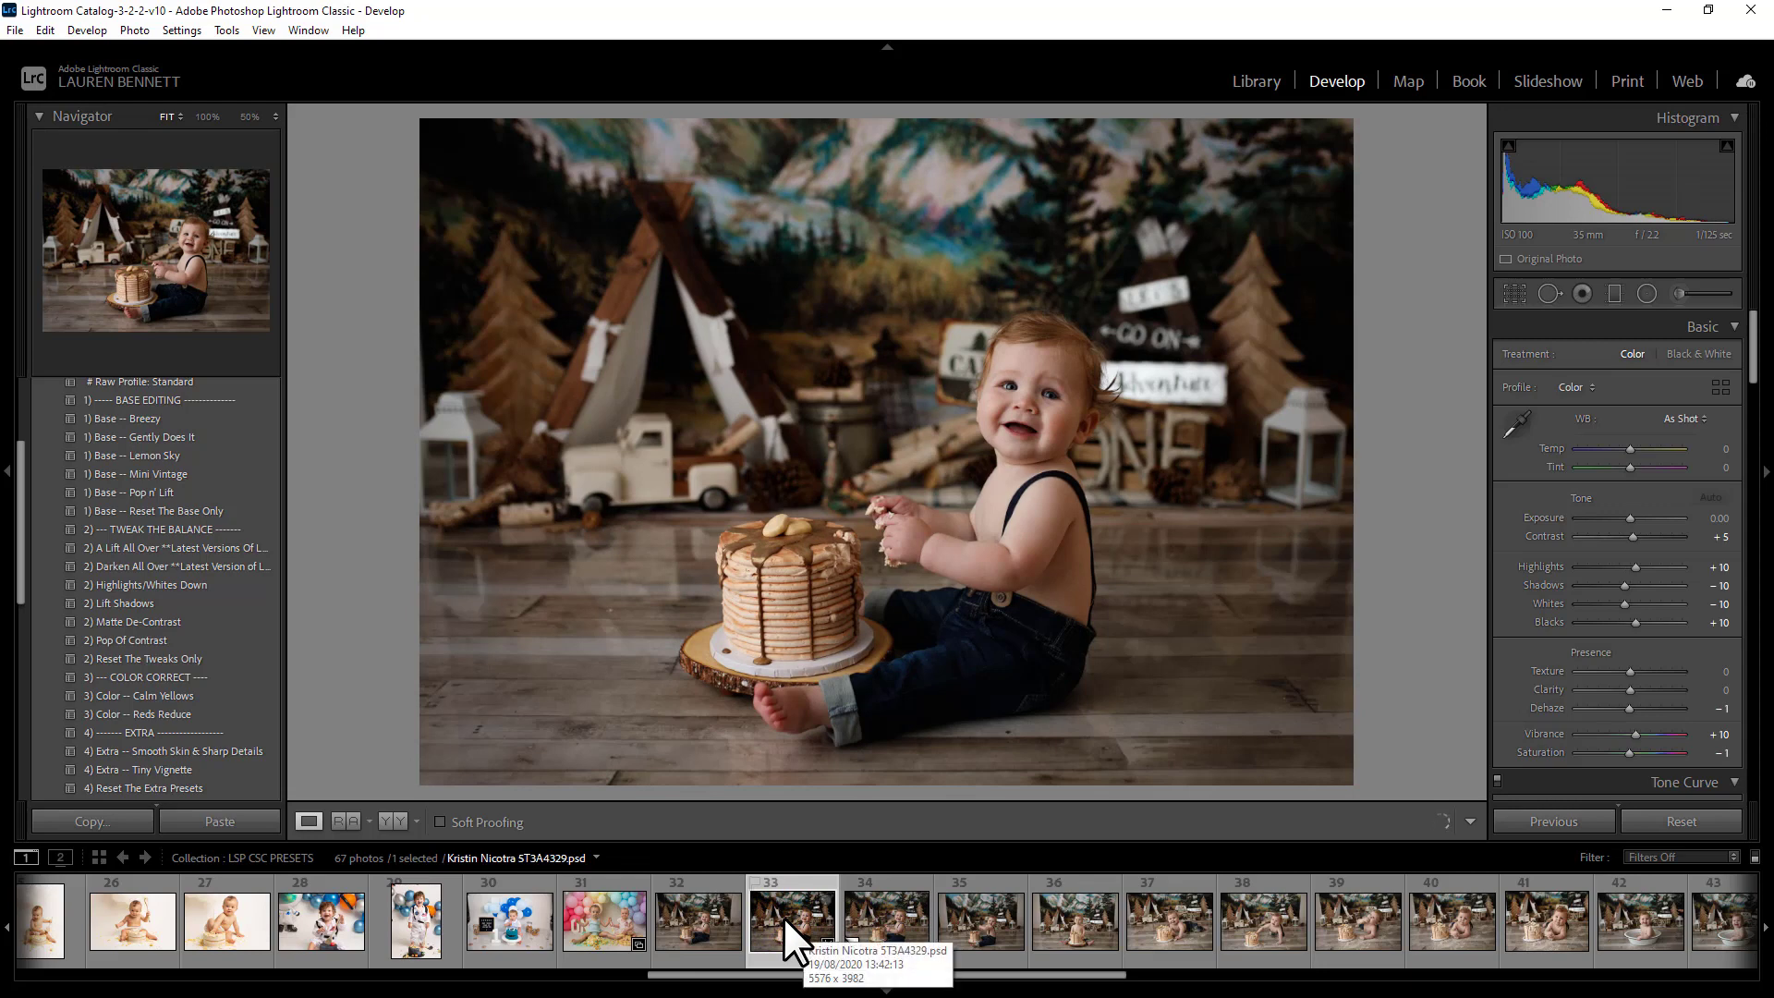
# Select photos 33–42 in the grid and synchronize photo 33's settings onto them
pyautogui.click(1262, 81)
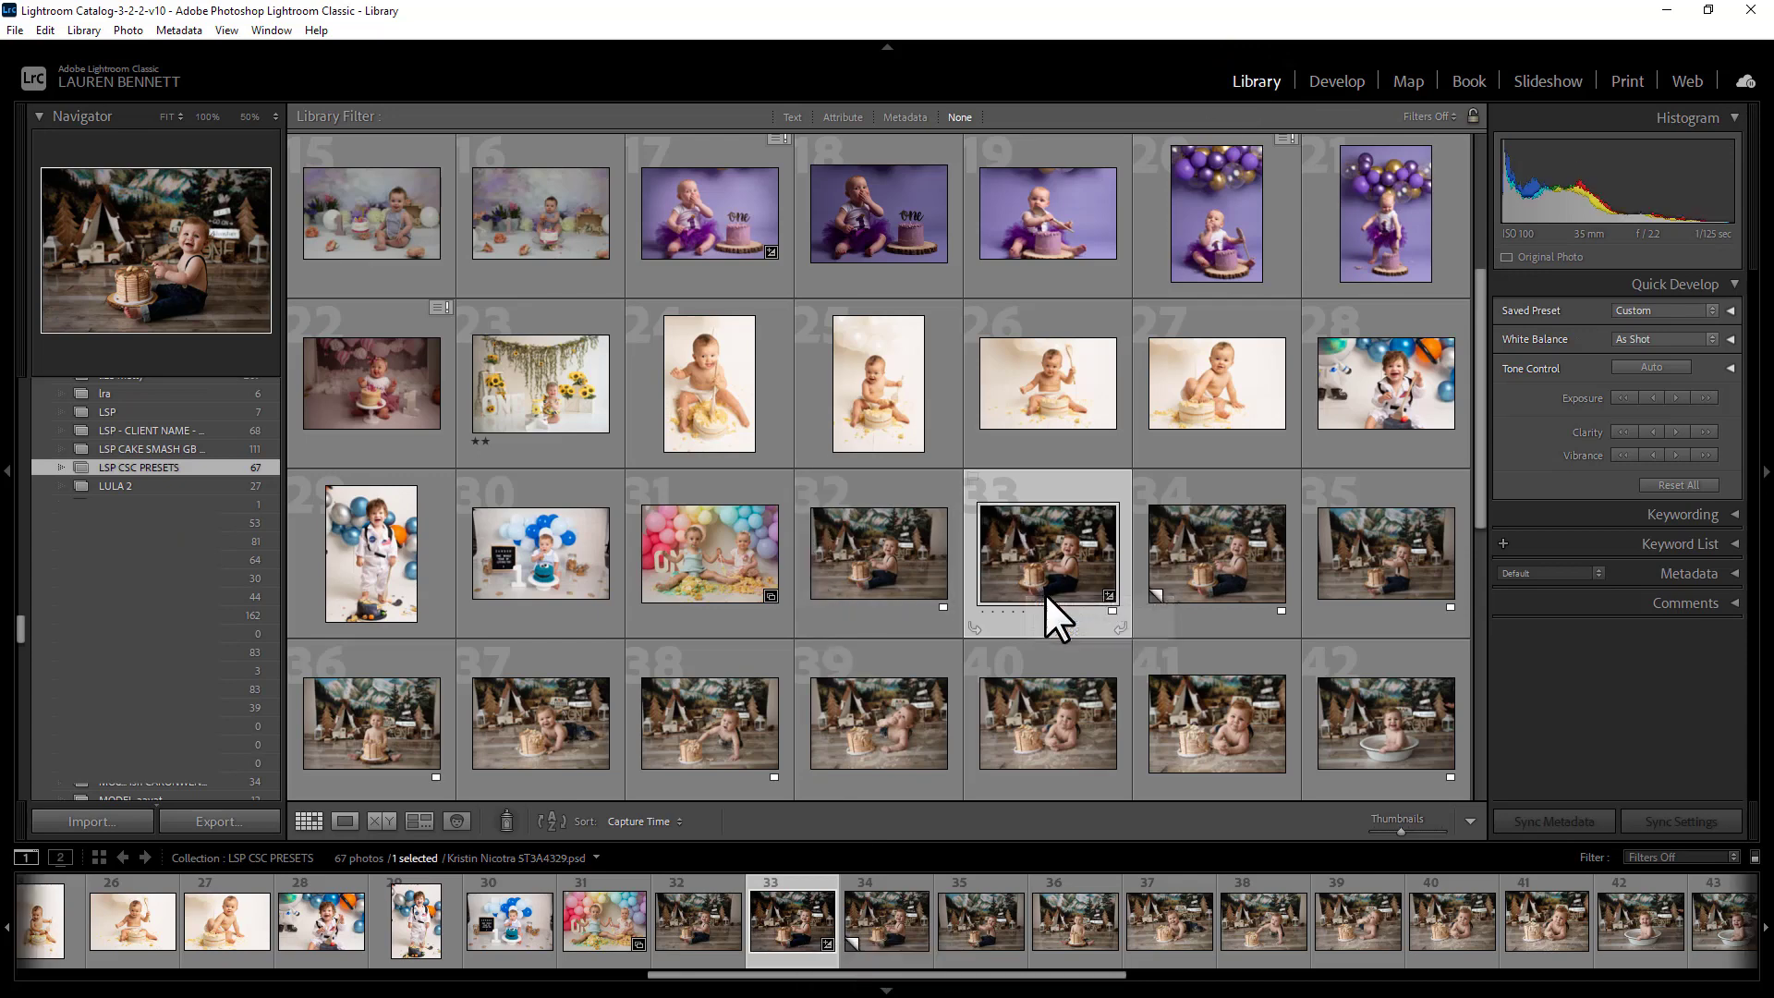
pyautogui.keyDown('shift'); pyautogui.click(1375, 725); pyautogui.keyUp('shift')
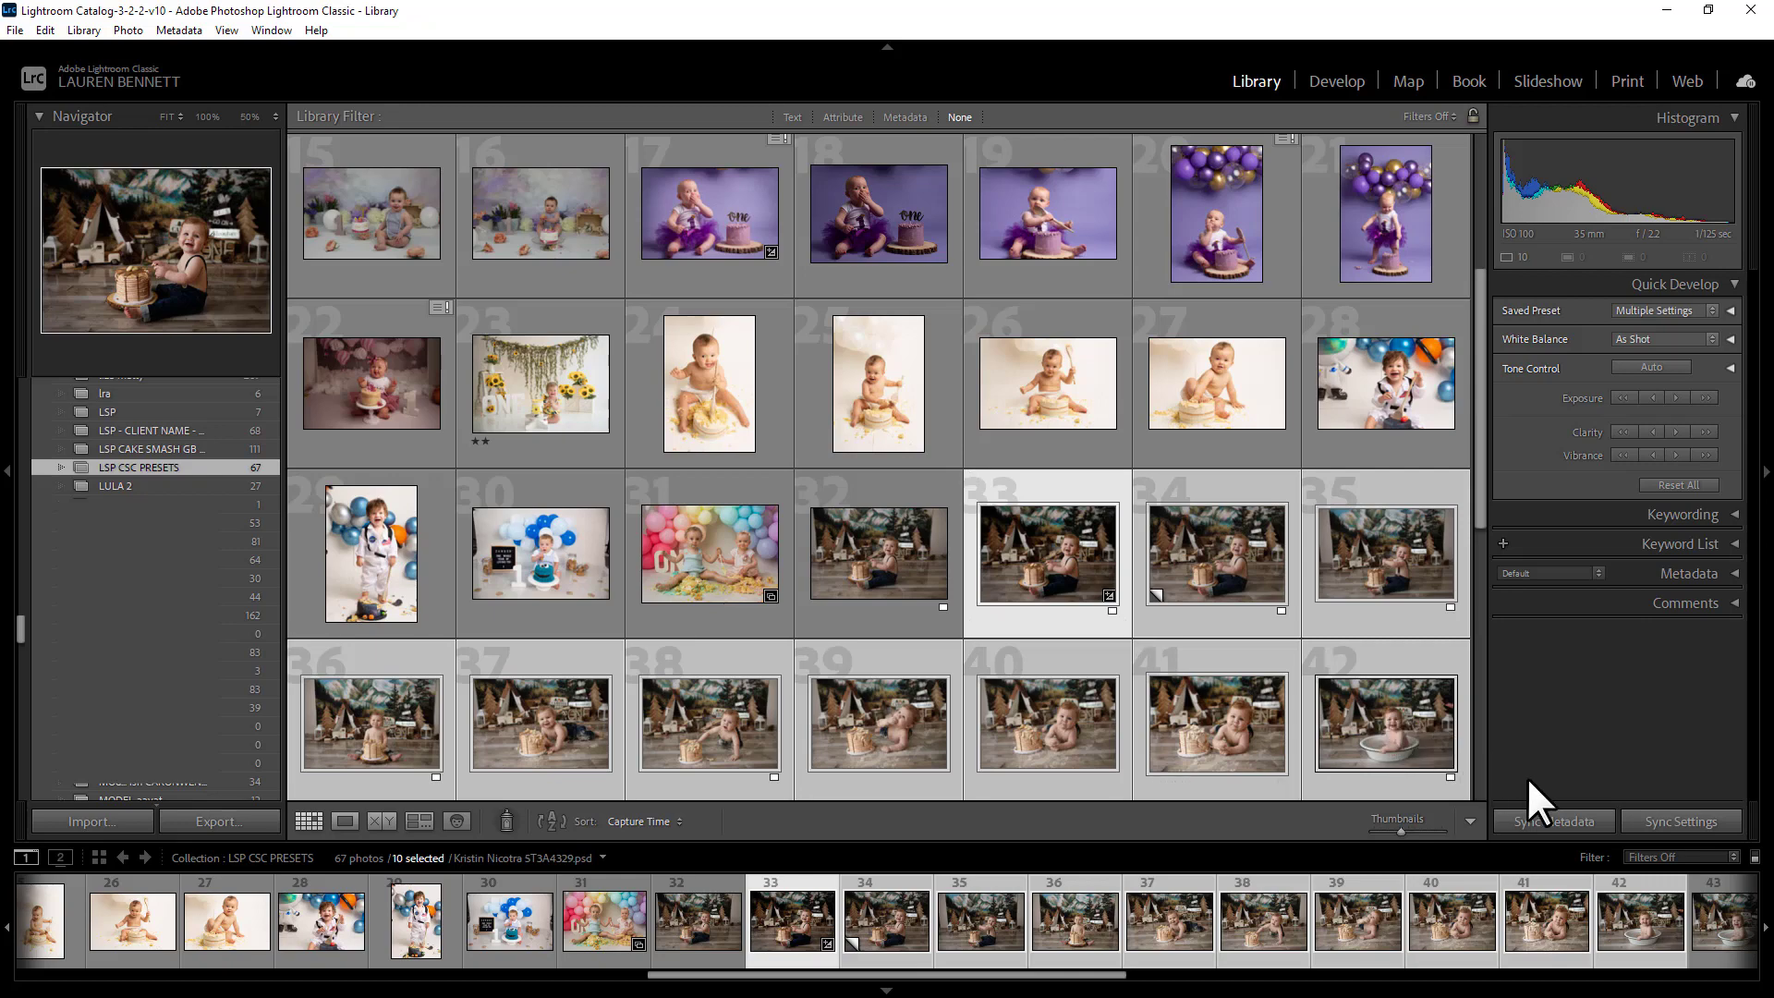
pyautogui.click(1644, 821)
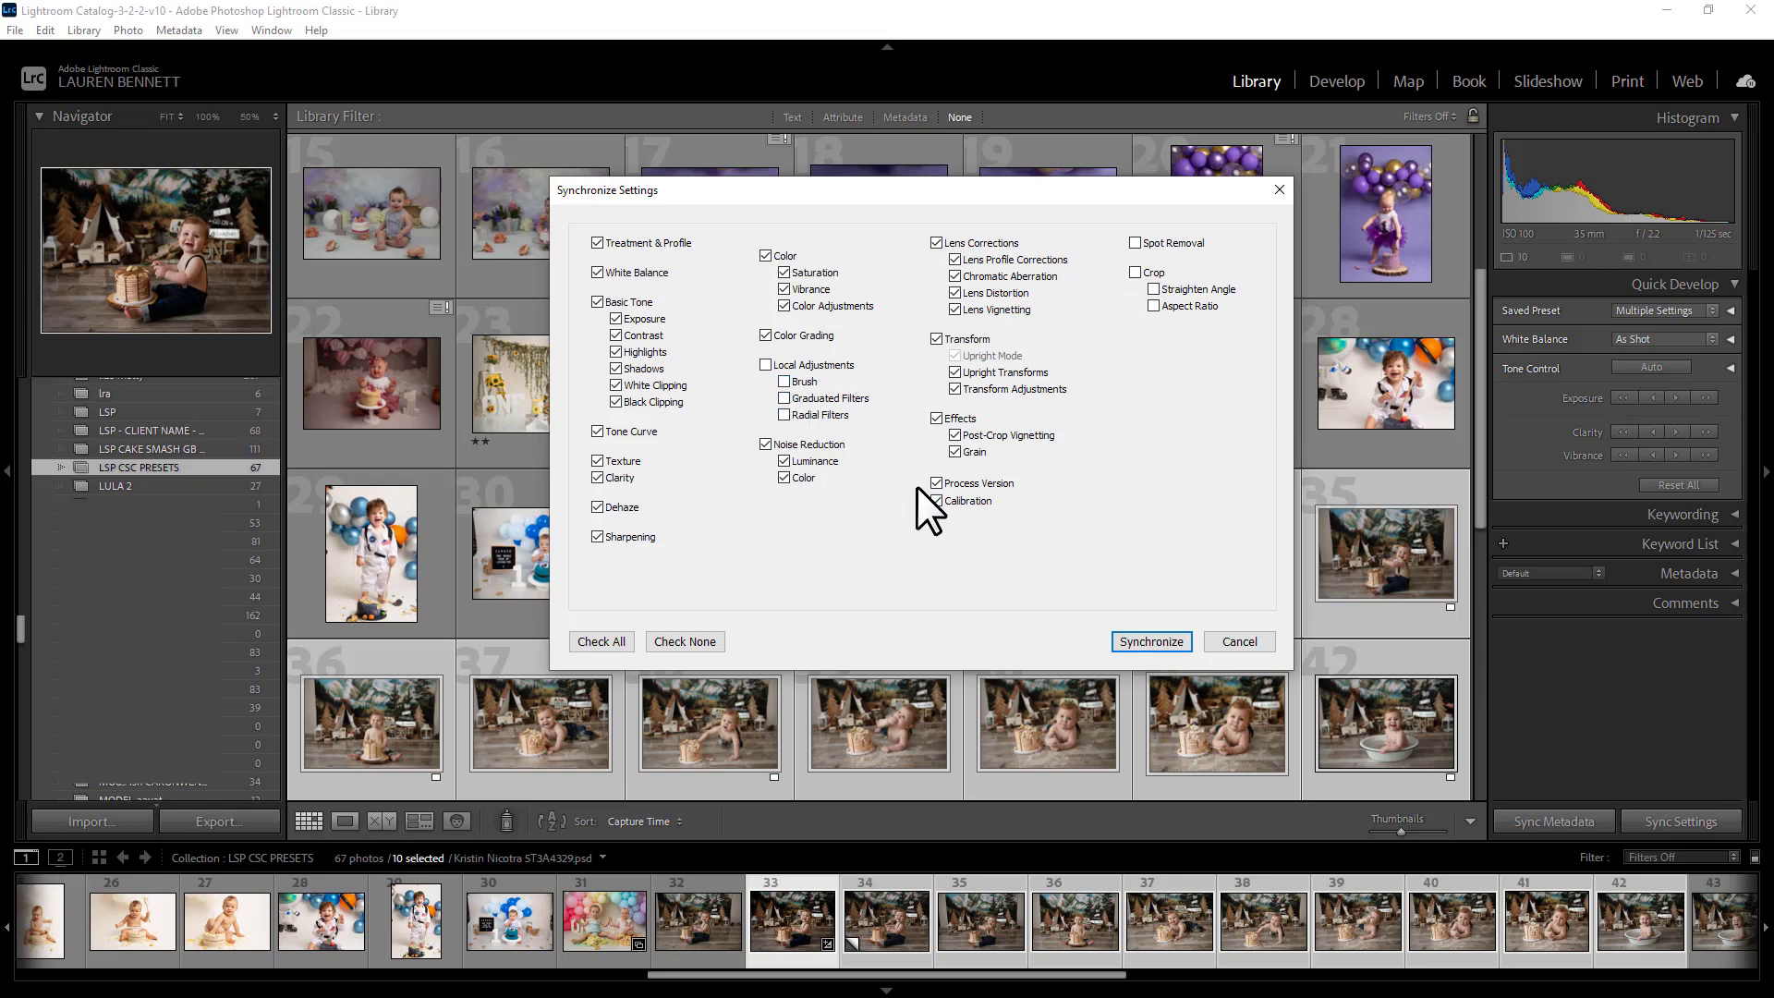
pyautogui.click(1127, 642)
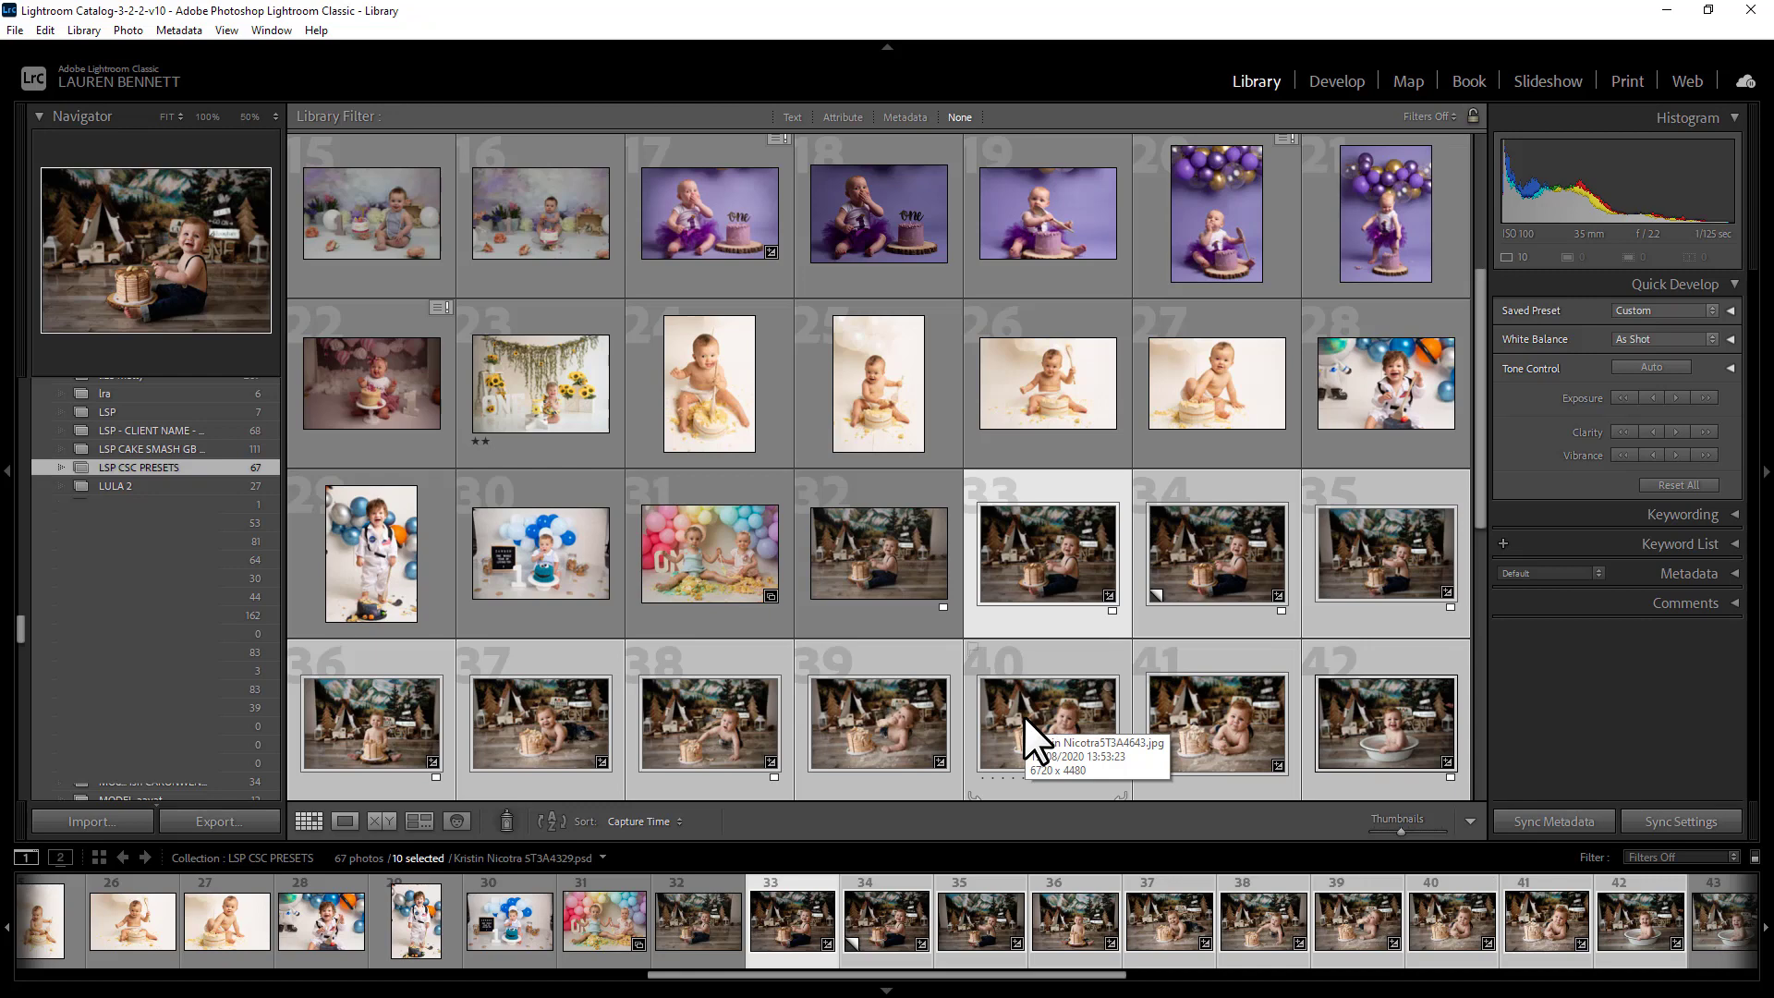
# Select photo 33 alone and scroll the grid back to the first photos
pyautogui.rightClick(1064, 554)
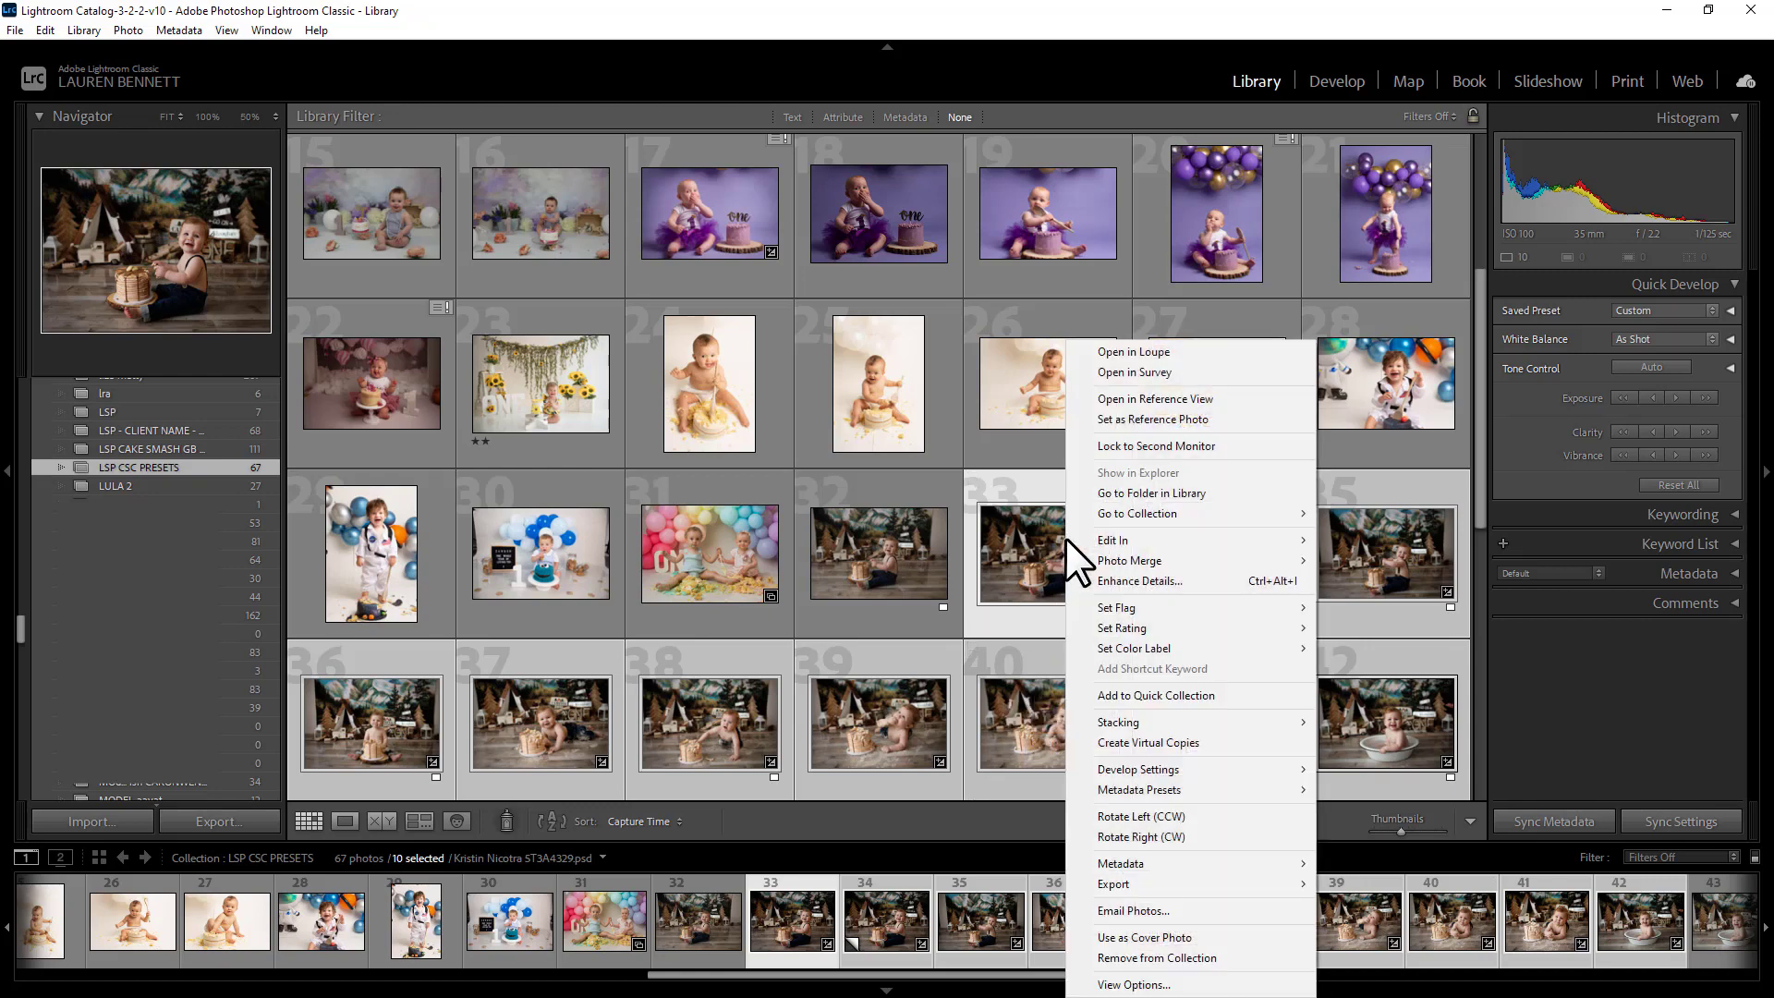
pyautogui.moveTo(1283, 540)
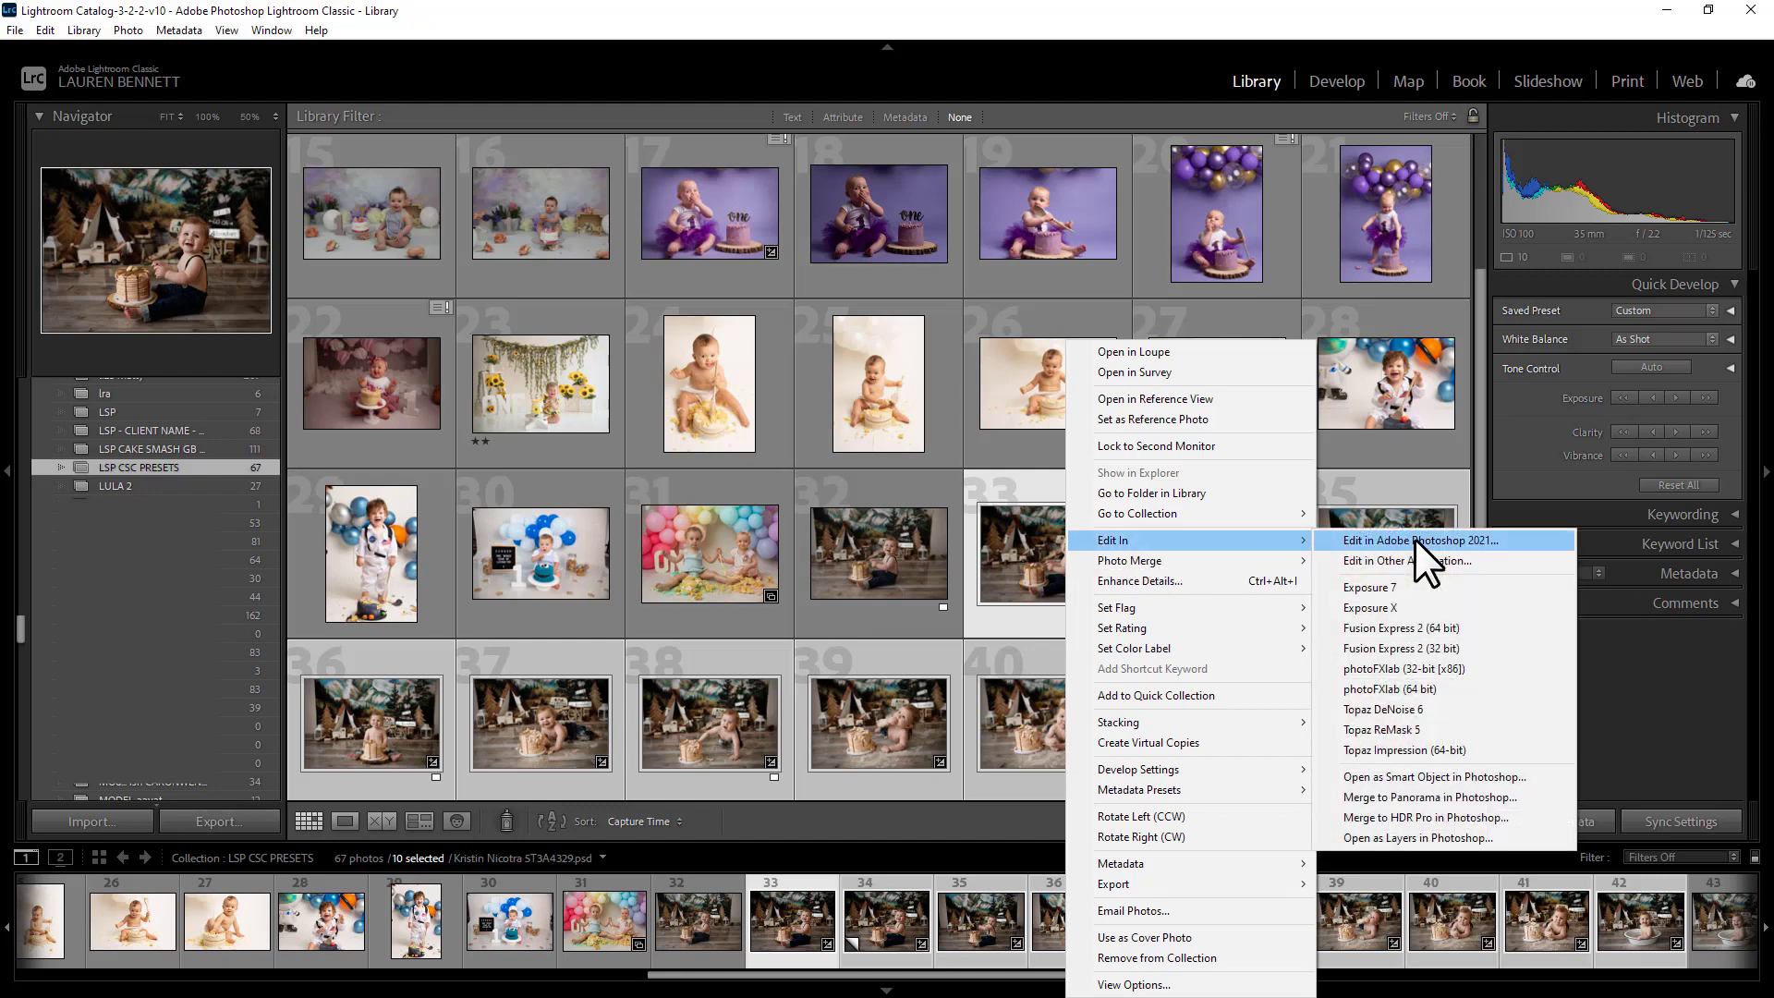
pyautogui.click(1012, 545)
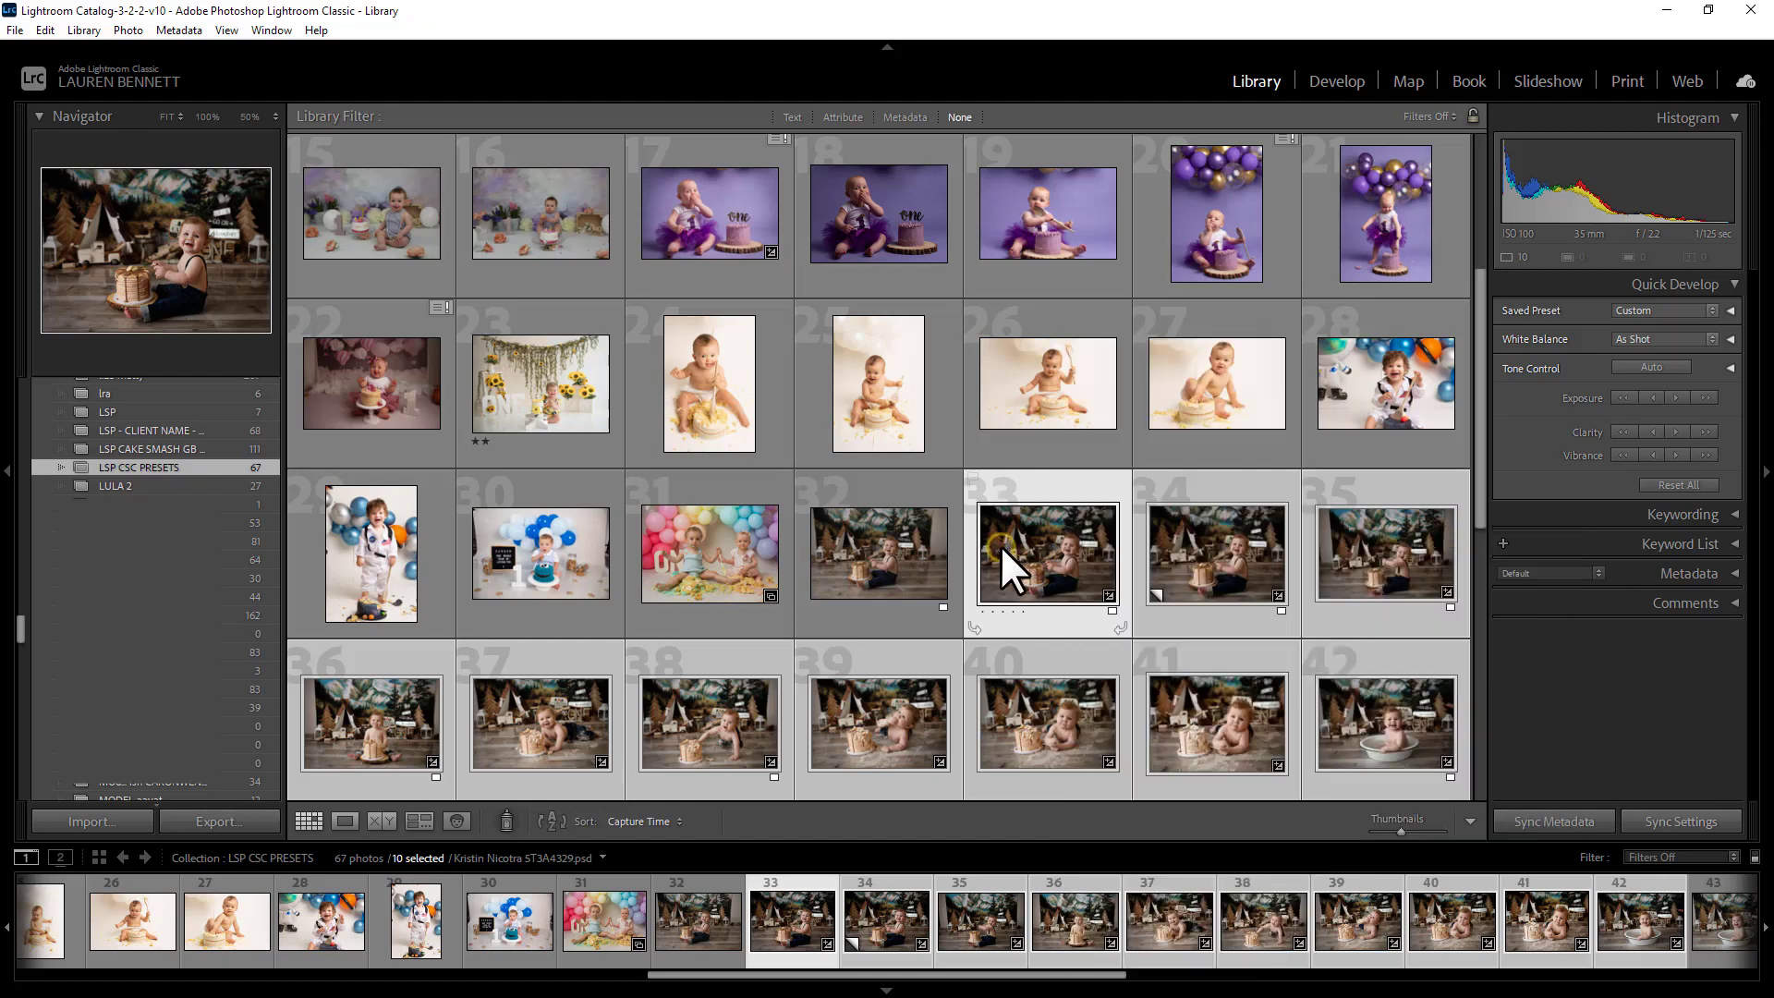
pyautogui.click(955, 591)
pyautogui.click(1042, 589)
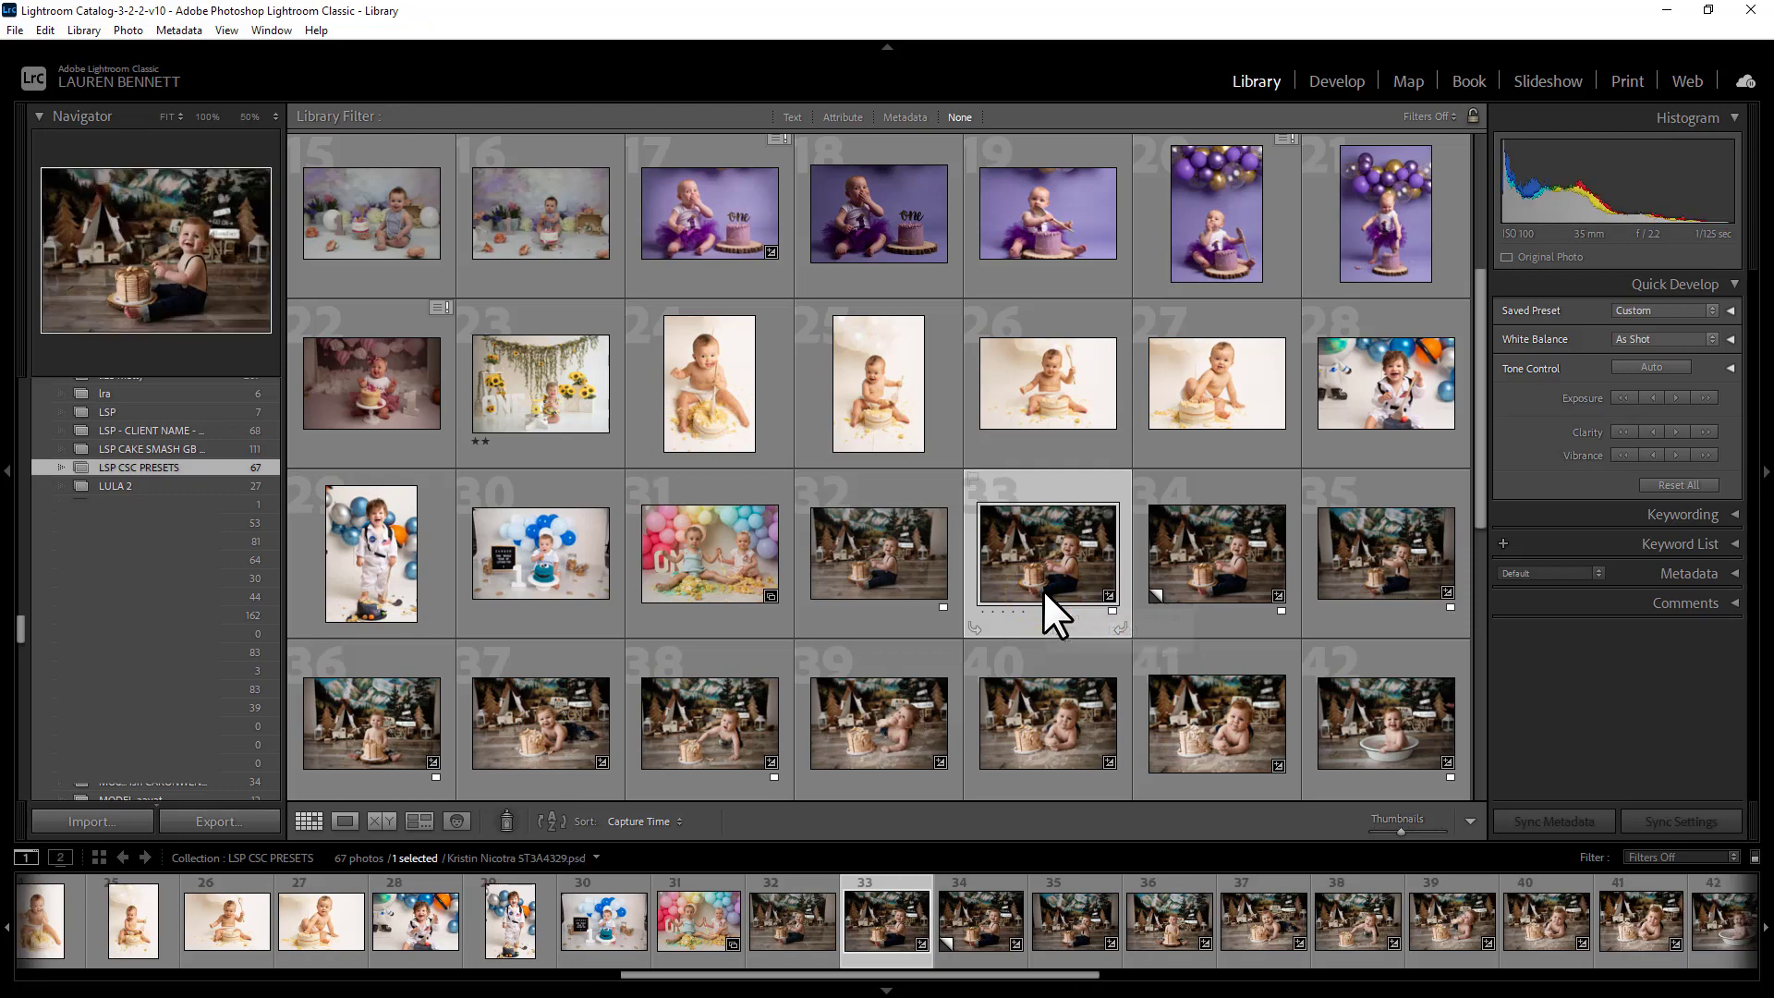
pyautogui.scroll(2, 1042, 589)
pyautogui.scroll(2, 1042, 590)
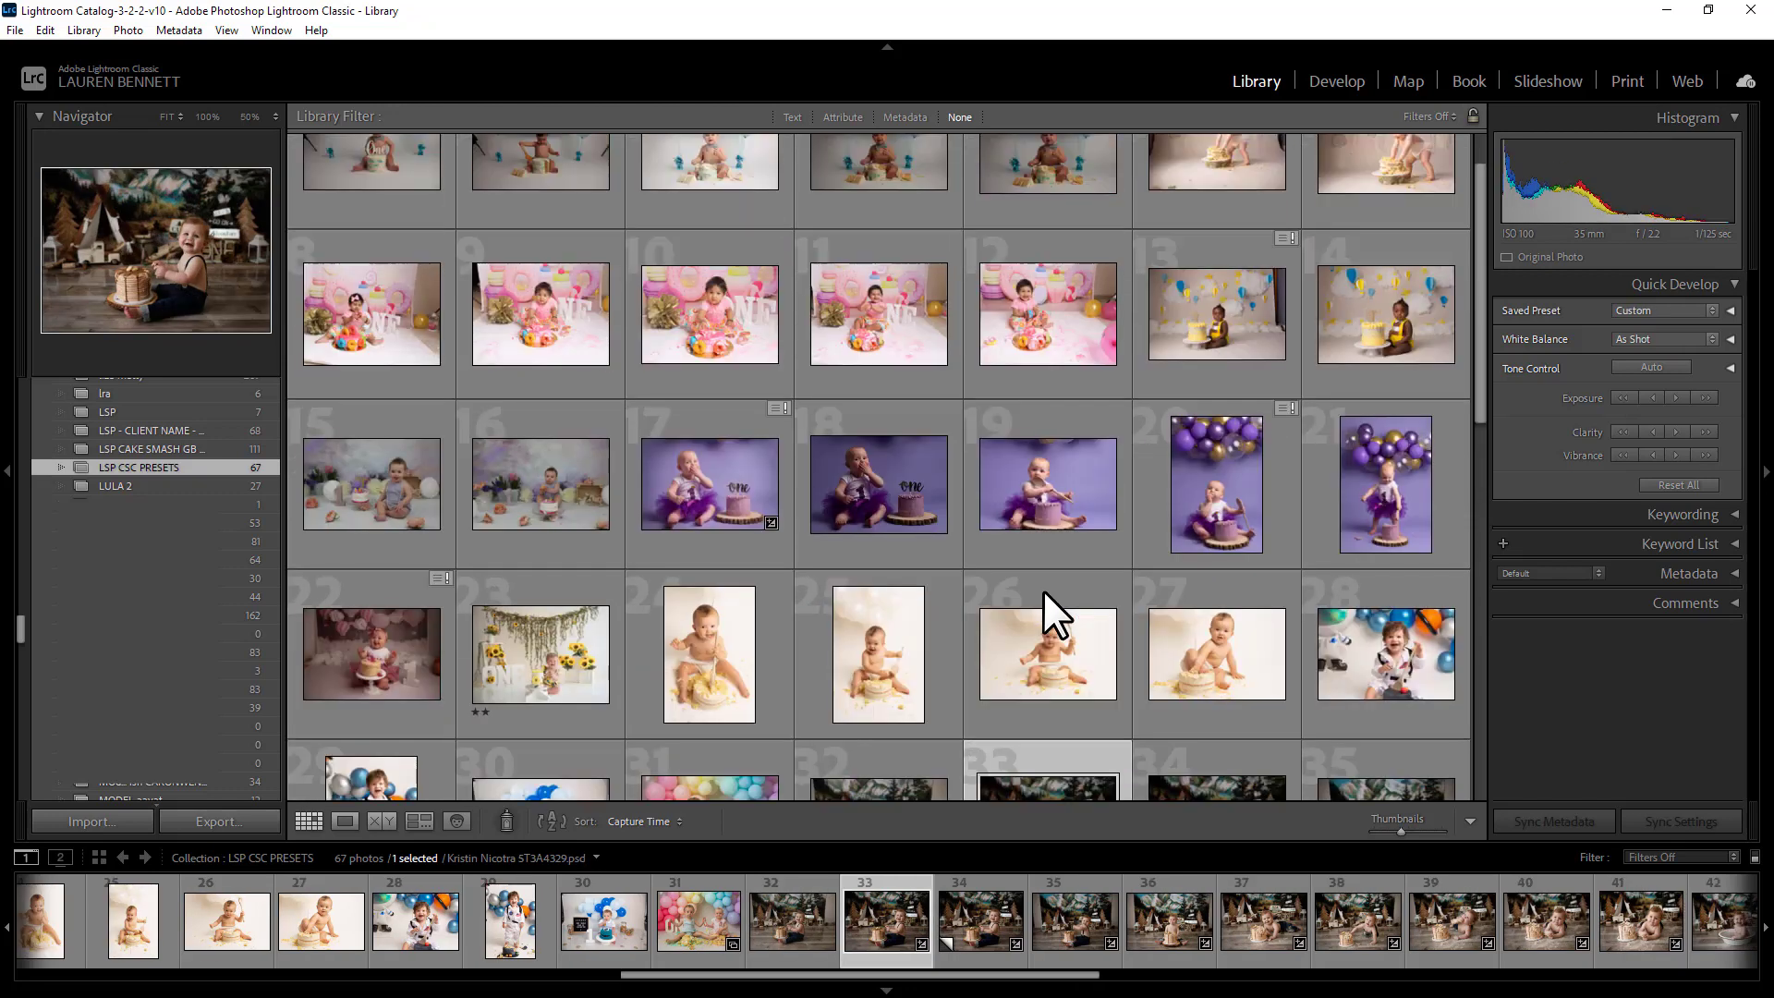
pyautogui.scroll(1, 1044, 591)
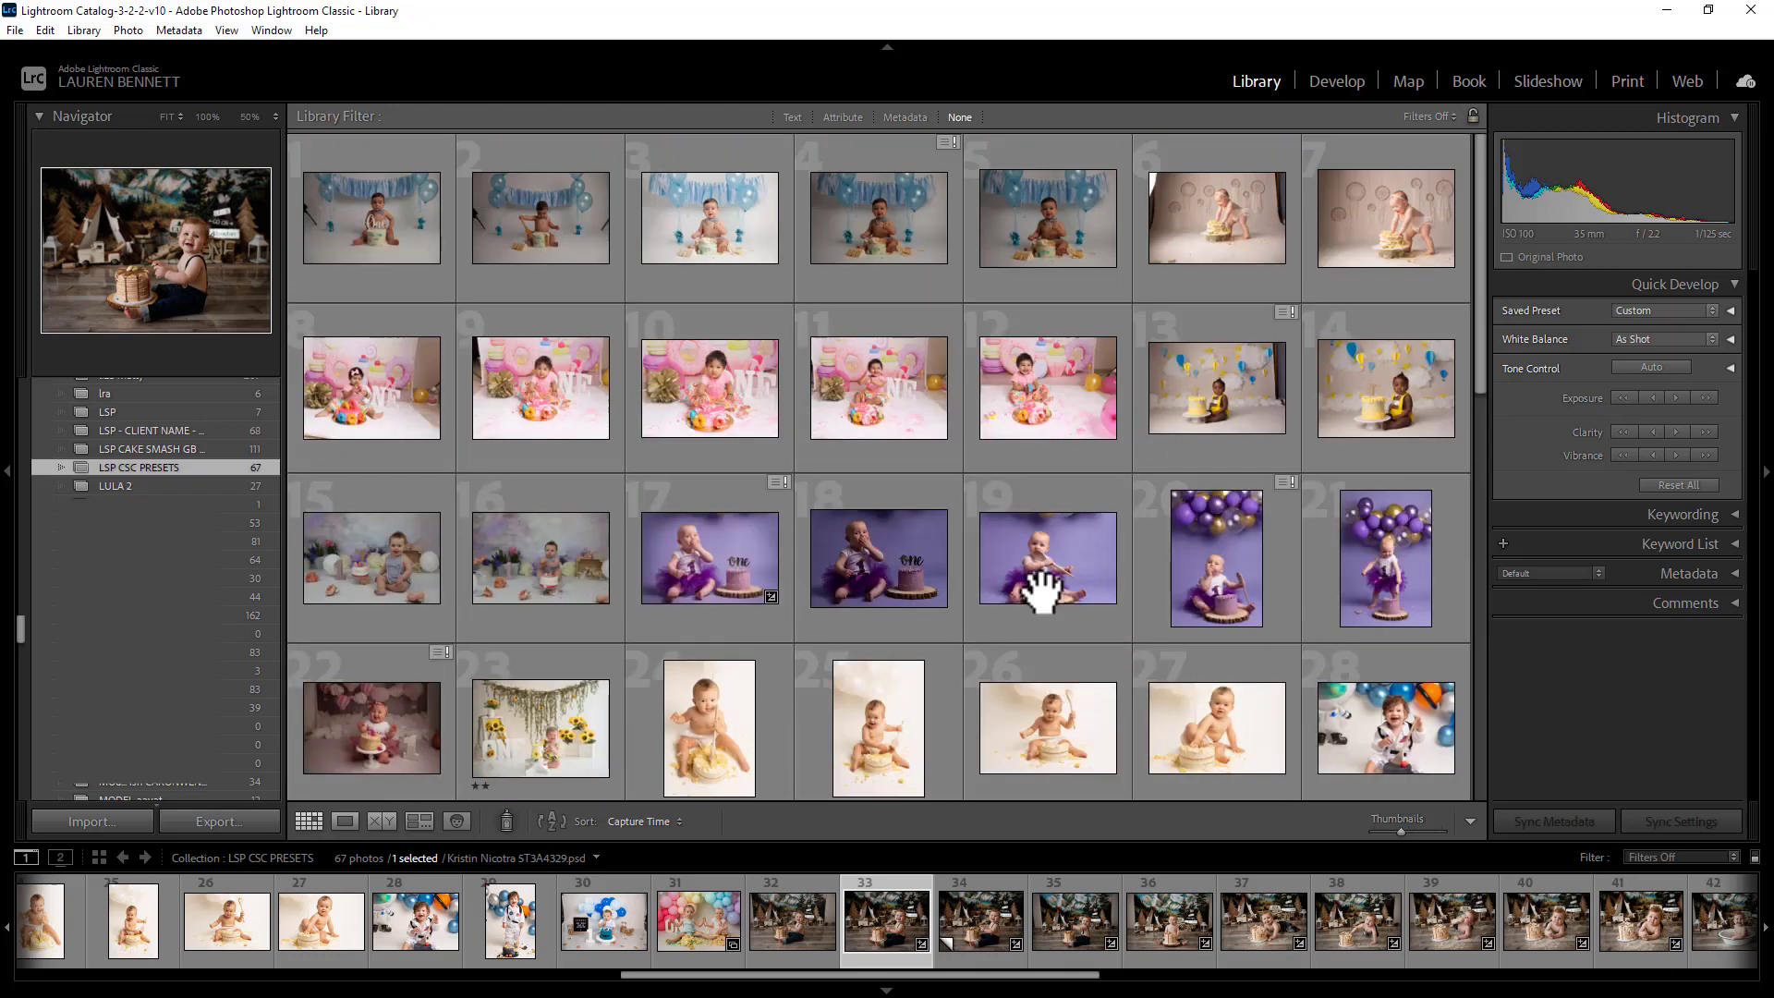
# Open photo 6, the dreamcatcher cake-smash shot, in the Develop module
pyautogui.click(1376, 259)
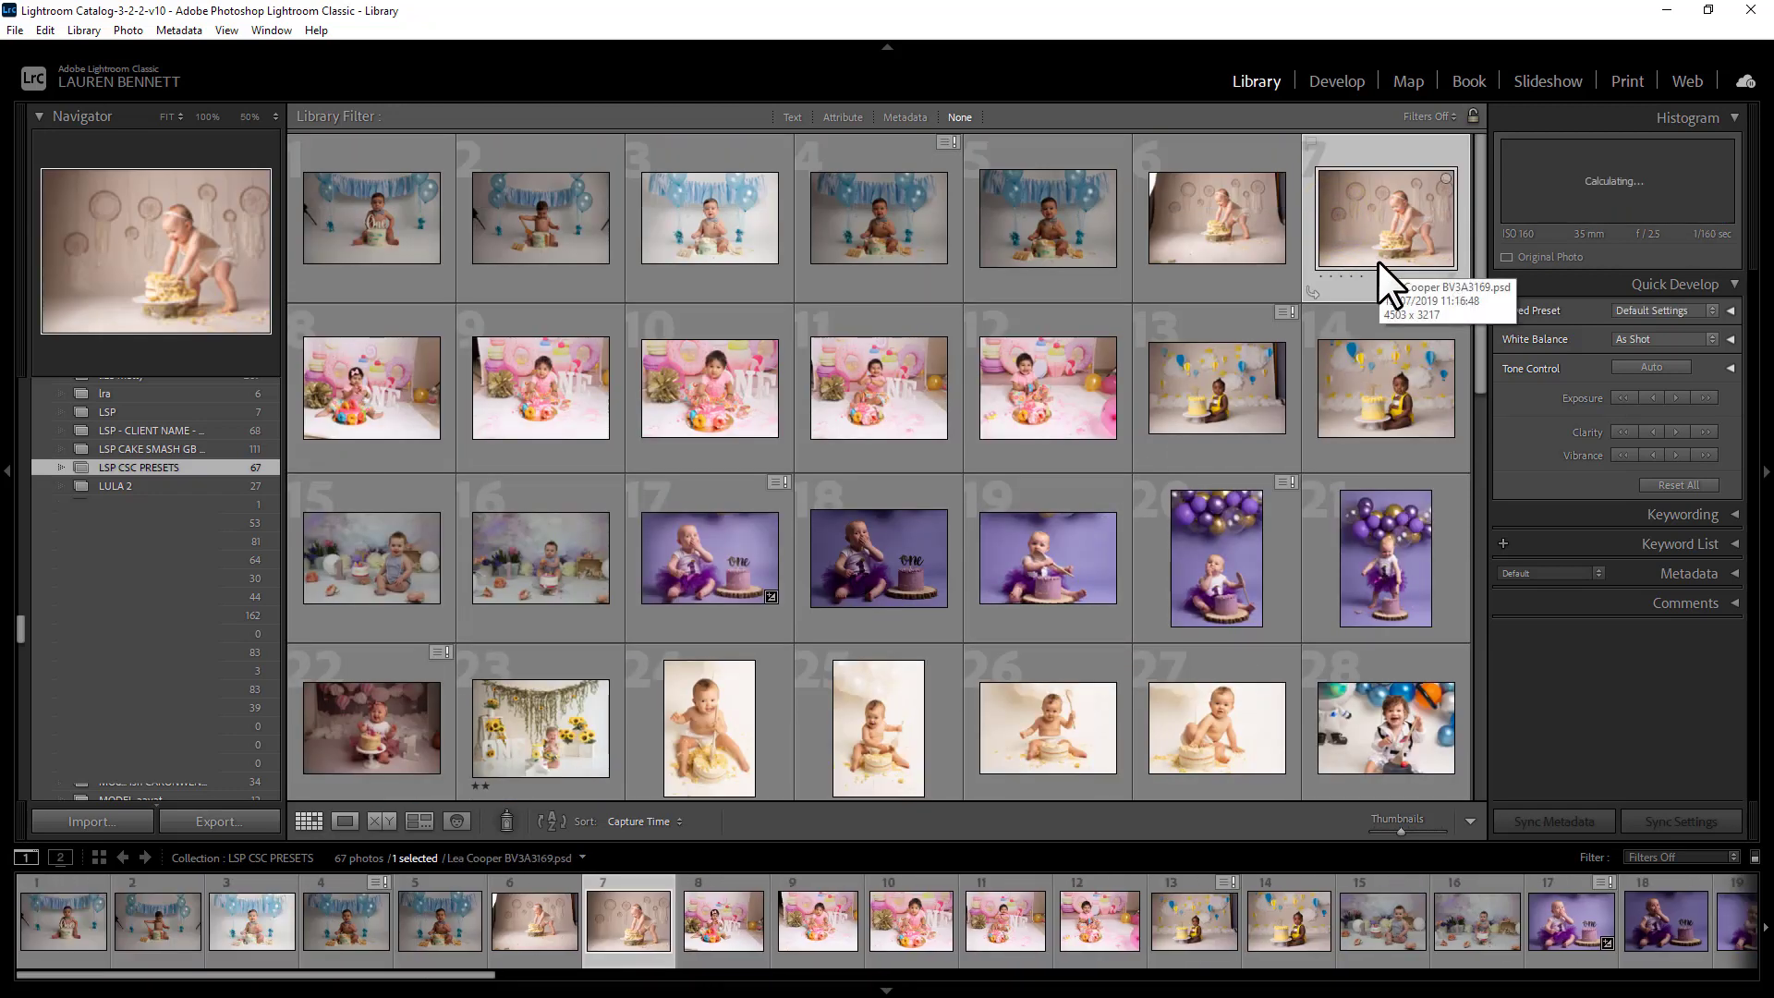
pyautogui.click(1321, 82)
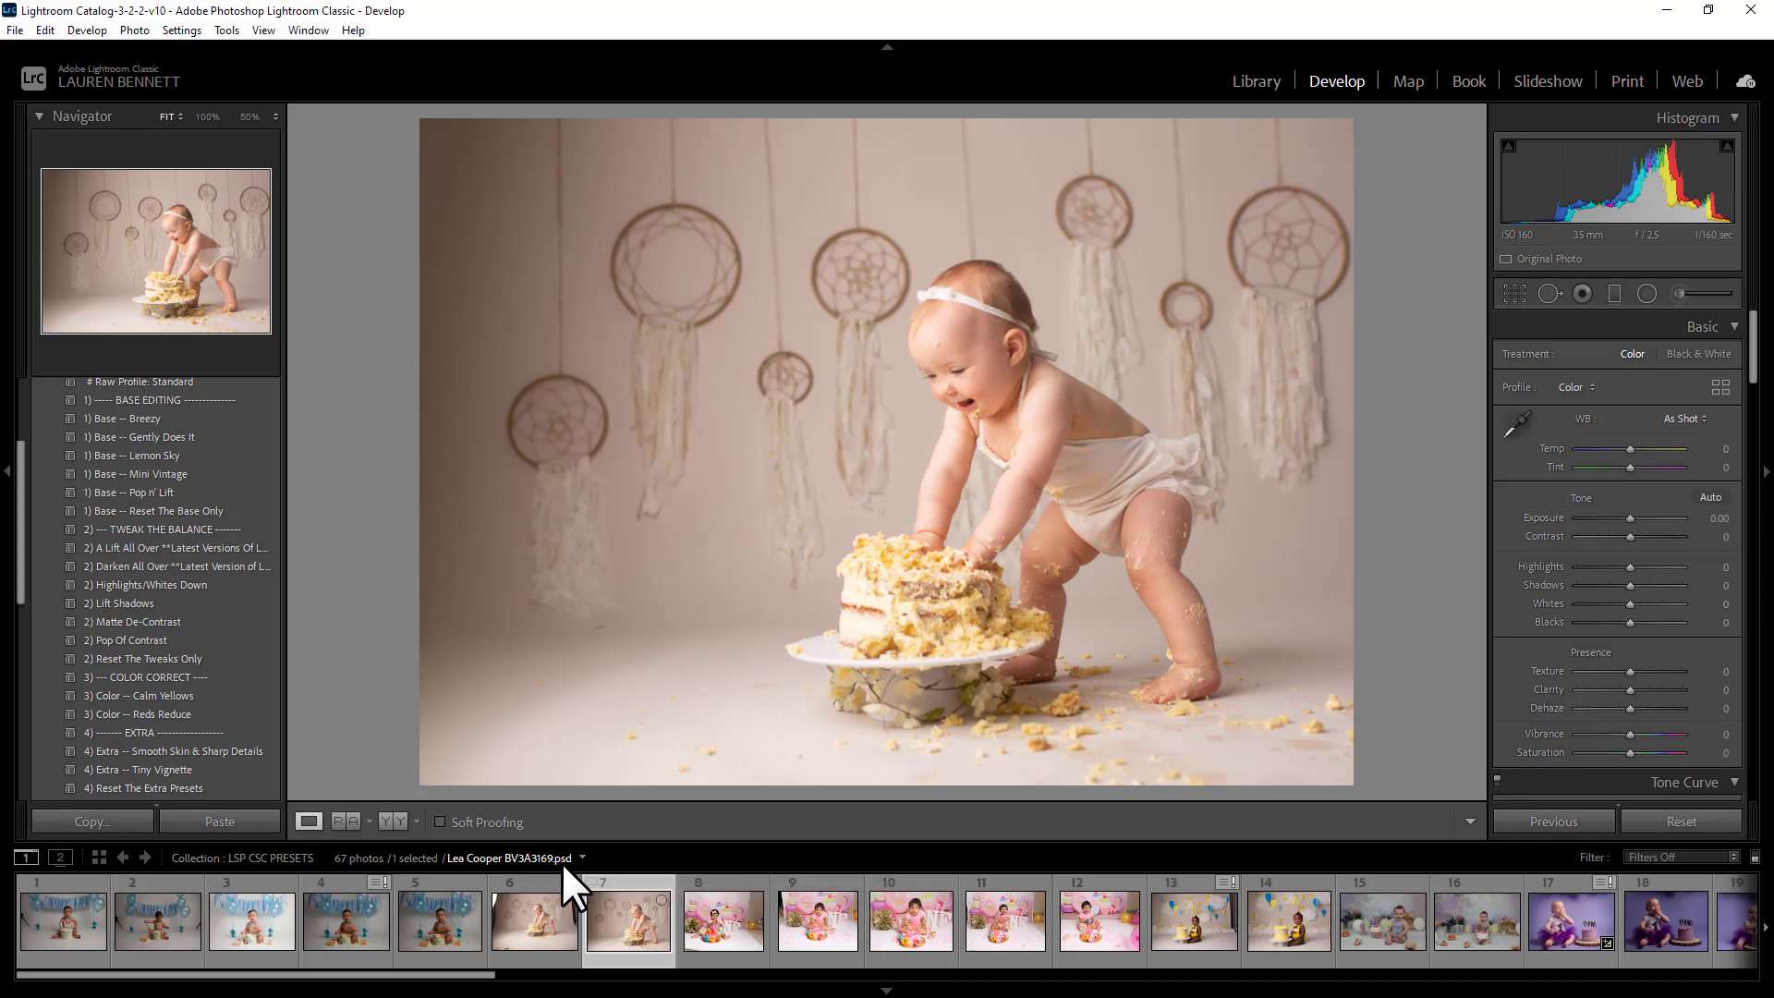
pyautogui.click(549, 938)
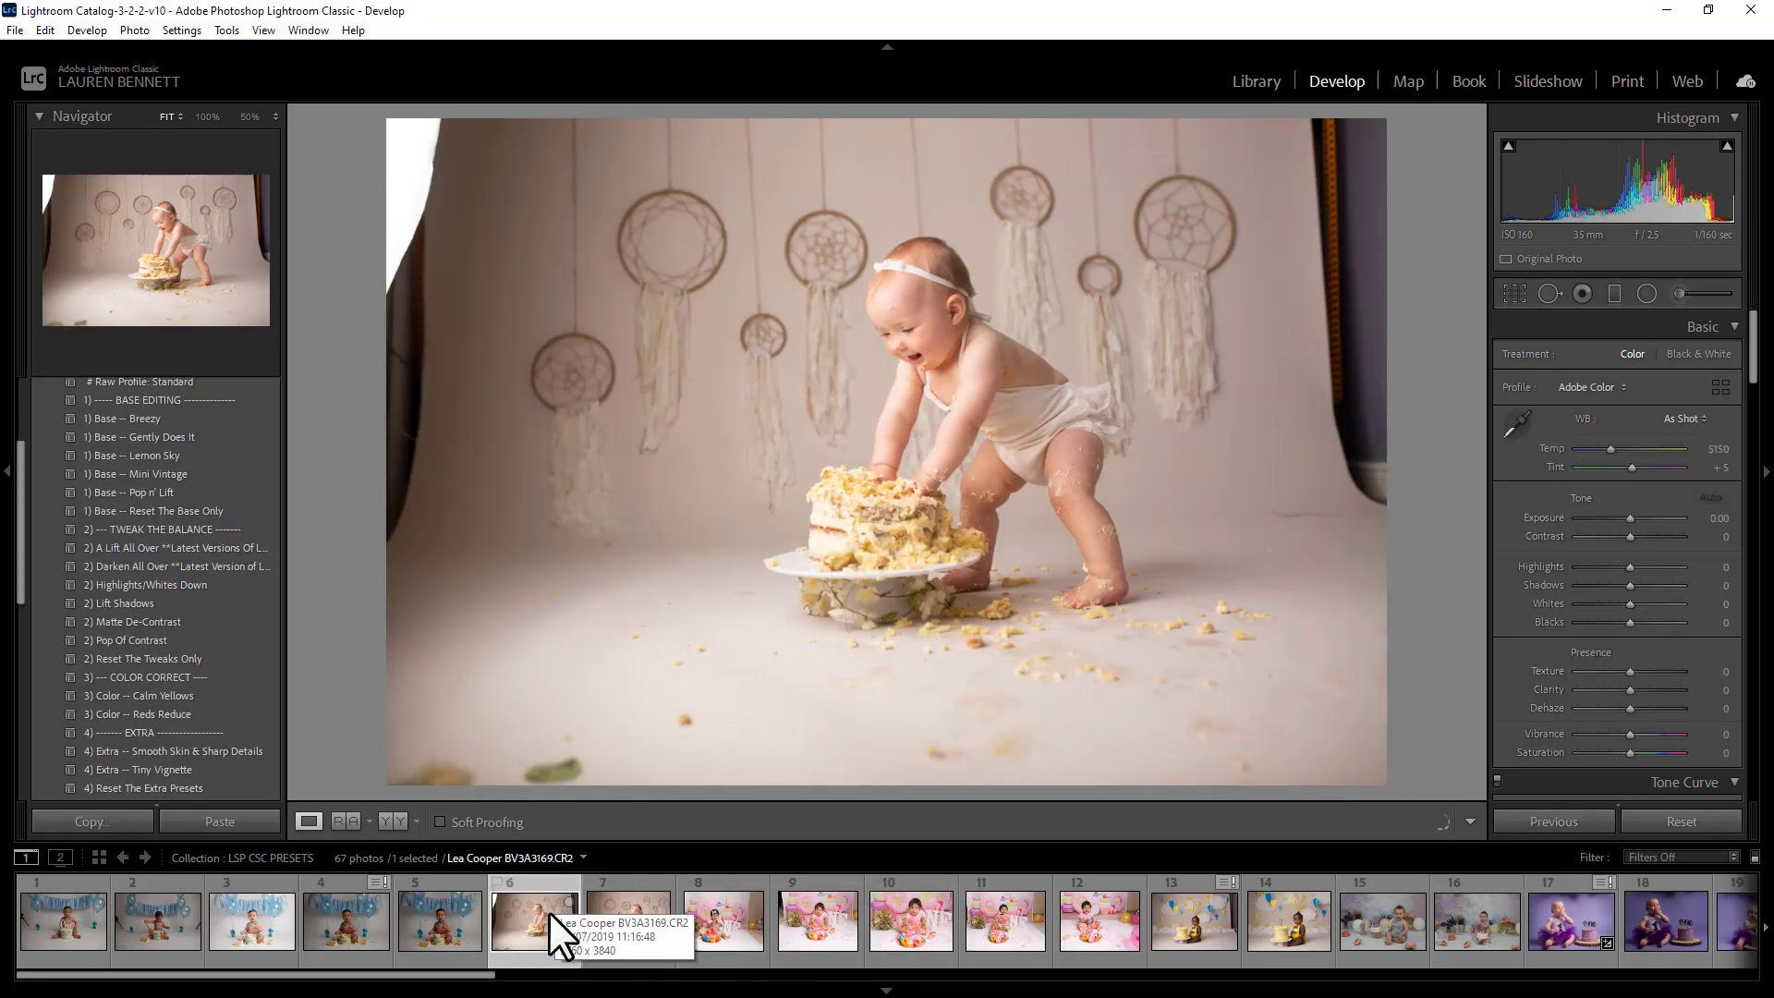
# Crop photo 6 tighter around the baby with locked aspect, straightened by 1.48°
pyautogui.click(1515, 293)
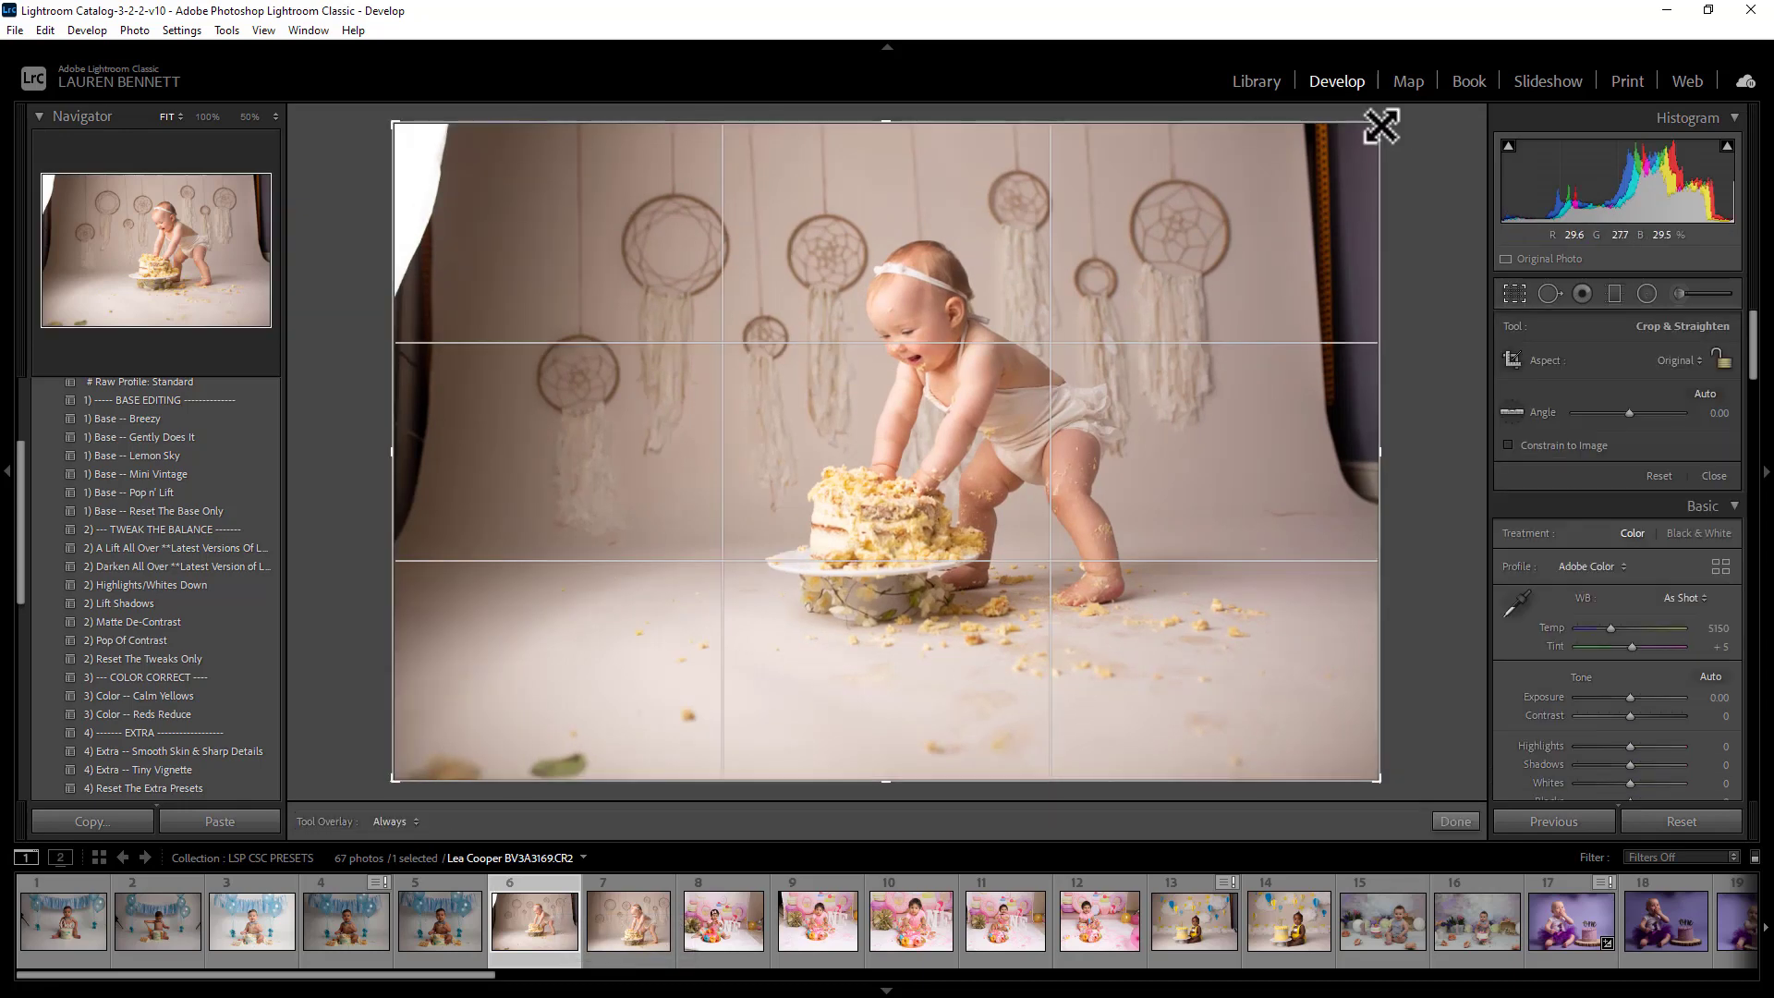
pyautogui.click(1719, 359)
pyautogui.moveTo(1376, 123); pyautogui.dragTo(1303, 203)
pyautogui.moveTo(1224, 519); pyautogui.dragTo(1148, 586)
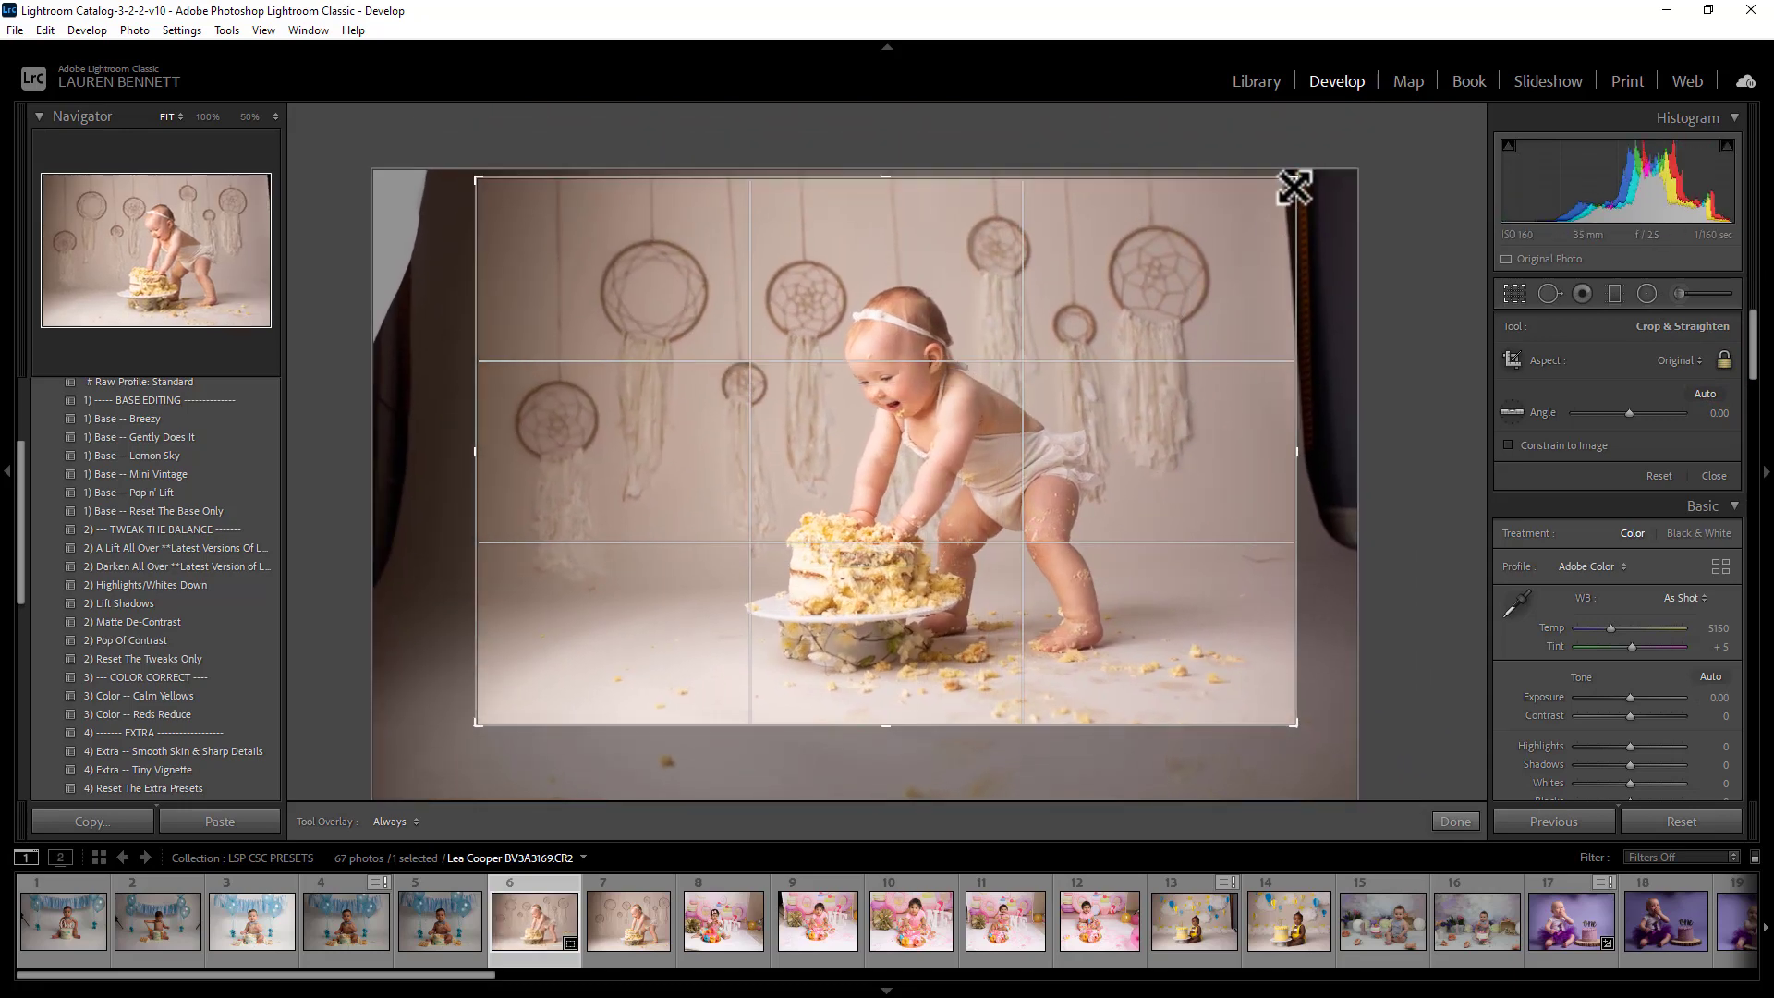
pyautogui.moveTo(1297, 180); pyautogui.dragTo(1275, 186)
pyautogui.moveTo(1204, 428); pyautogui.dragTo(1299, 458)
pyautogui.moveTo(1077, 514); pyautogui.dragTo(1093, 511)
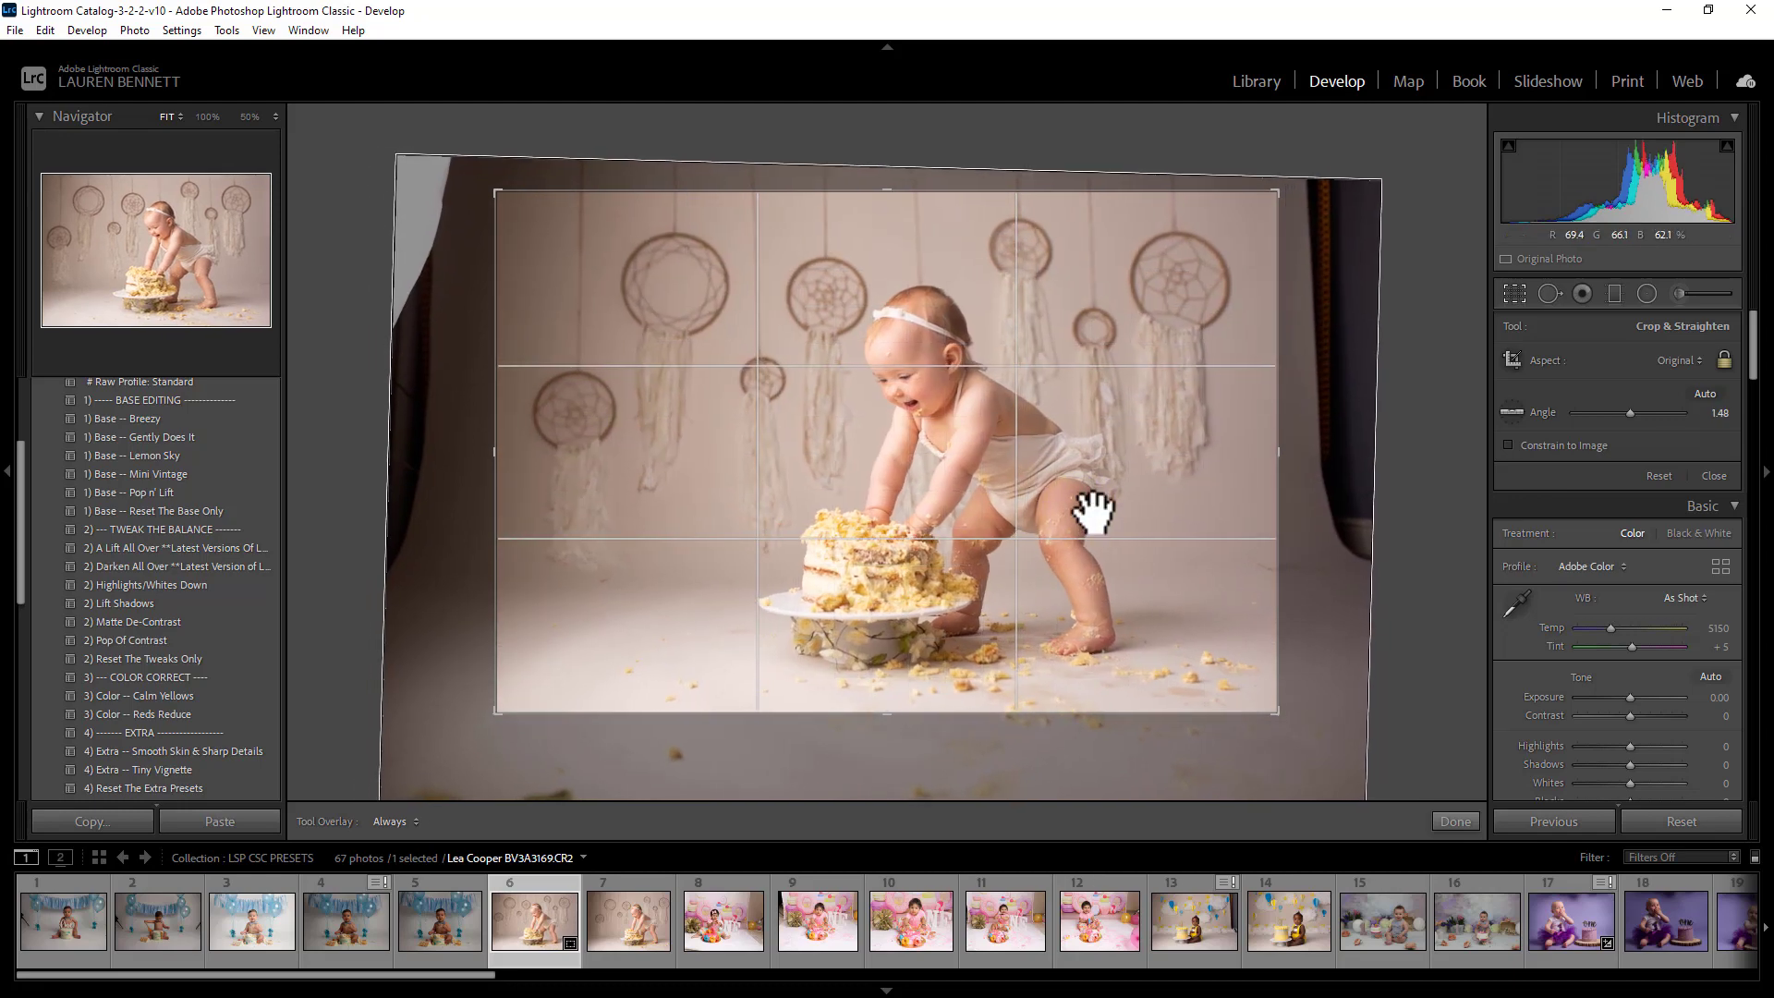
pyautogui.press('Return')
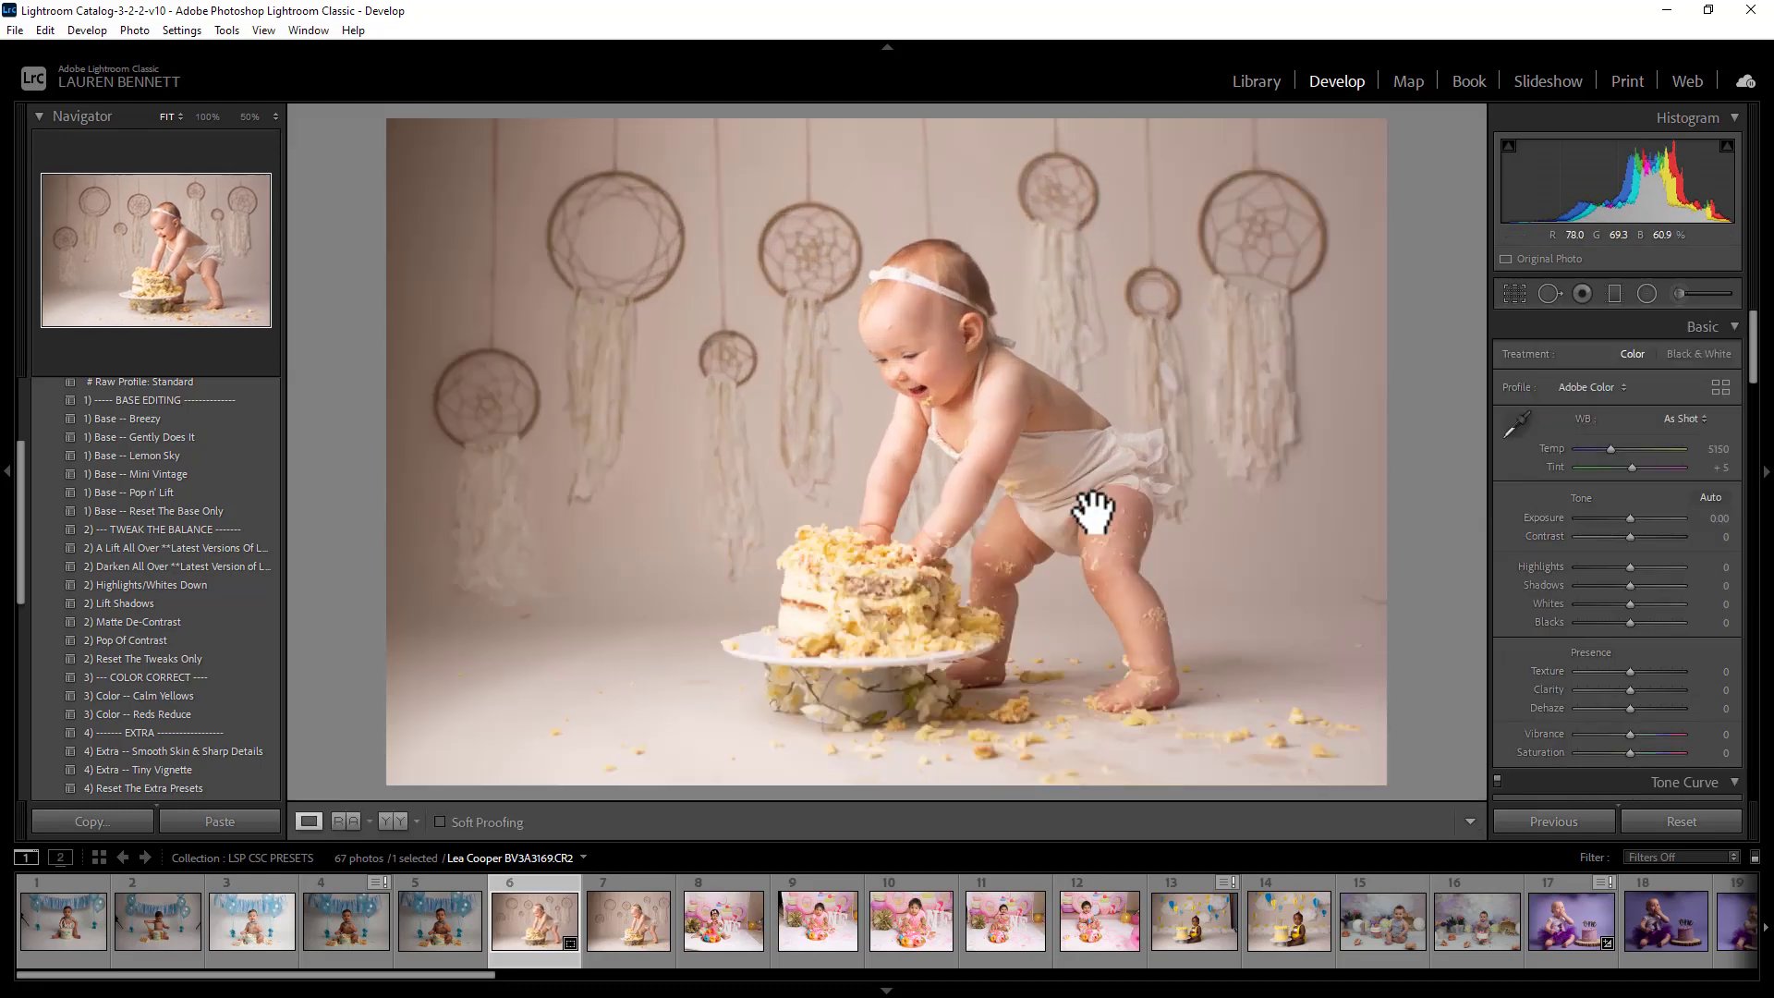
pyautogui.scroll(3, 240, 657)
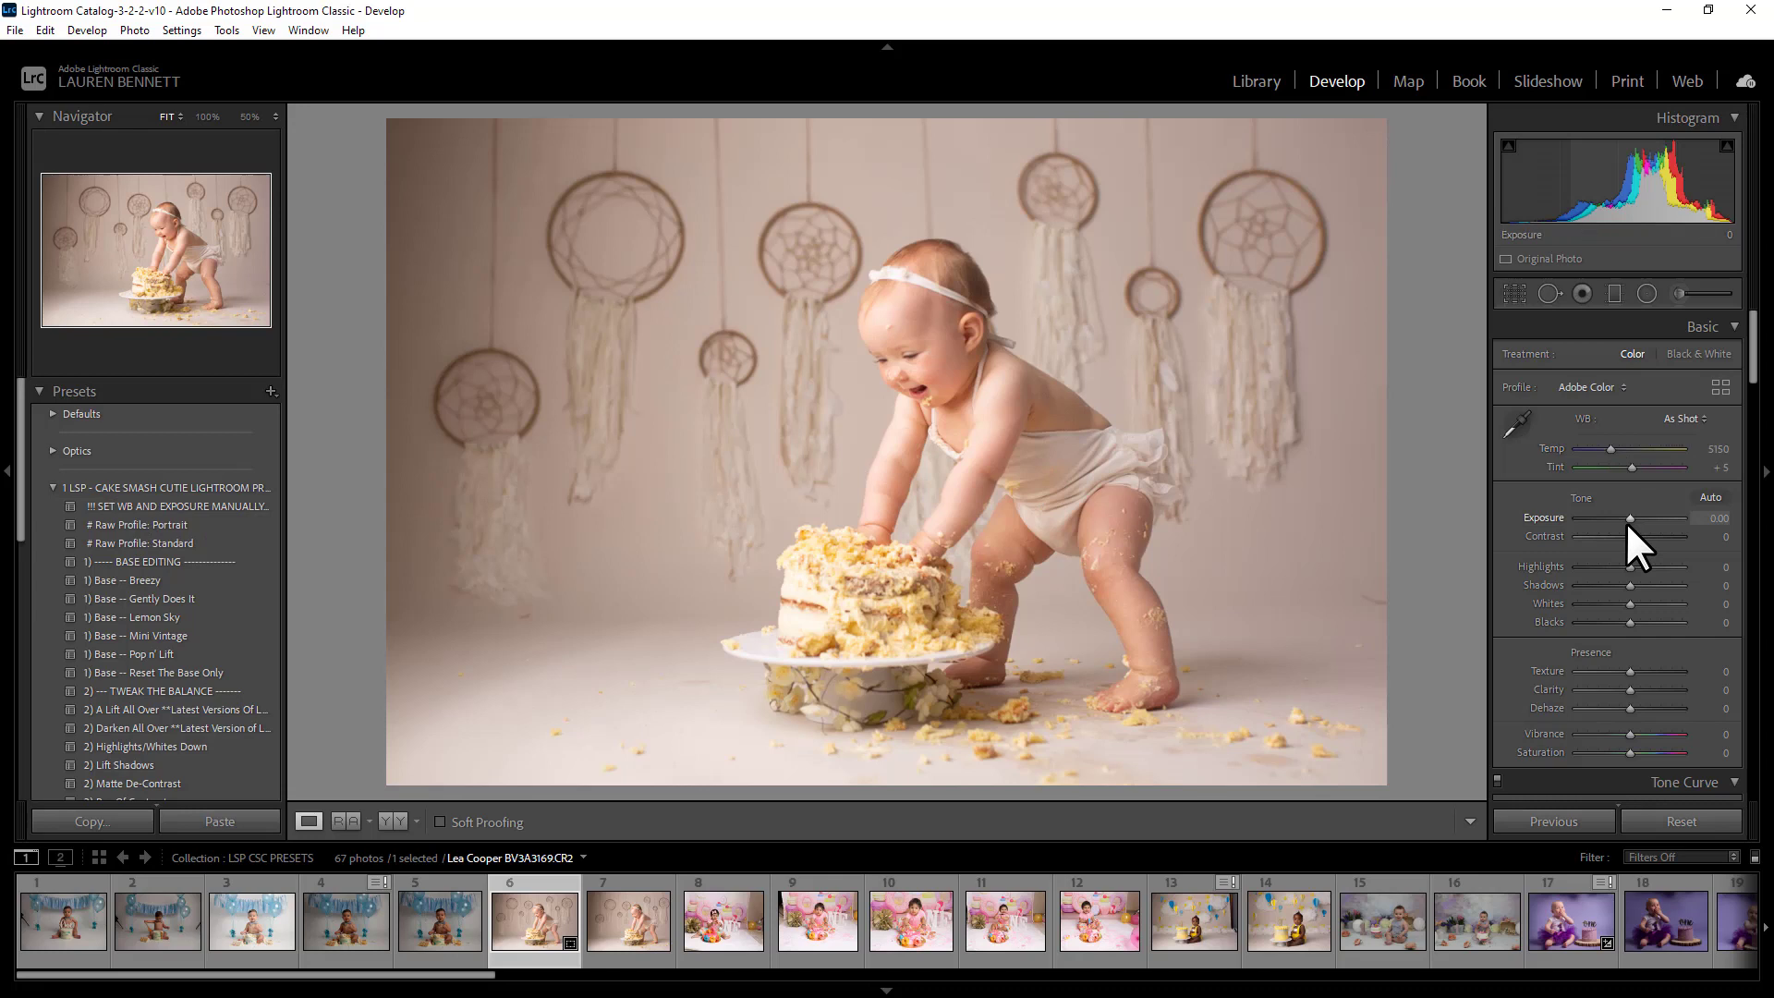
# Apply the Raw Profile: Standard preset and the 1) Base -- Breezy base preset
pyautogui.click(159, 538)
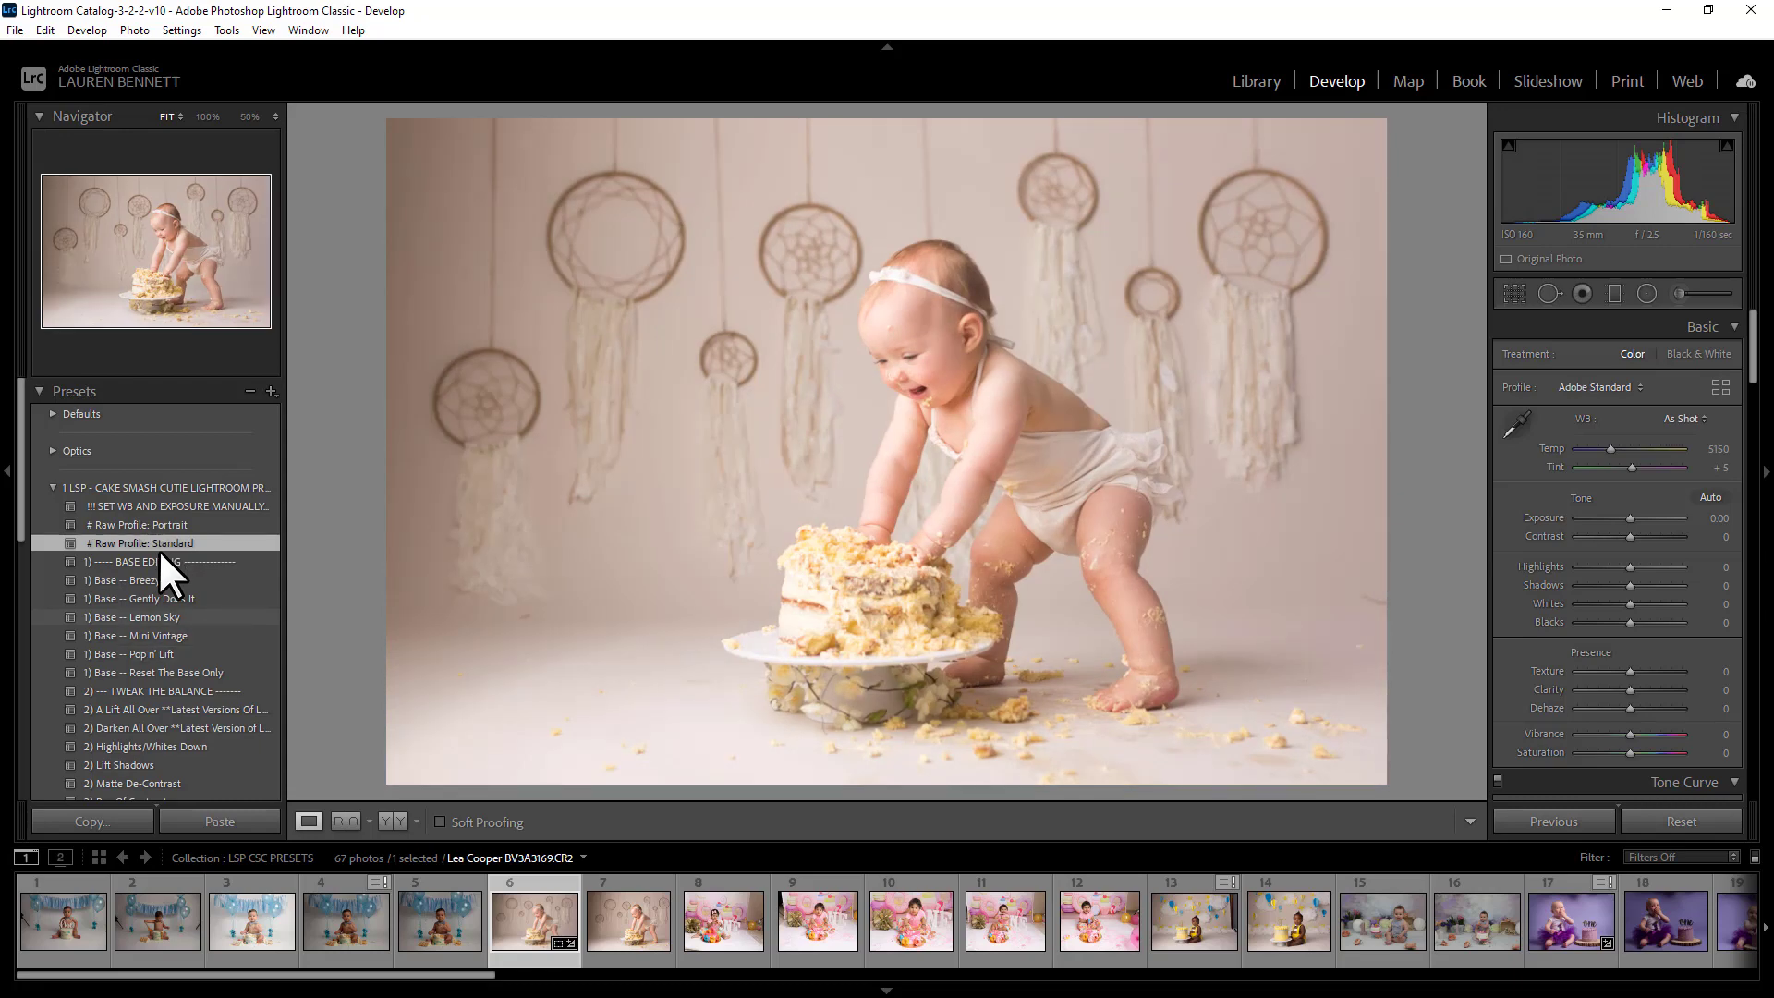
pyautogui.click(154, 579)
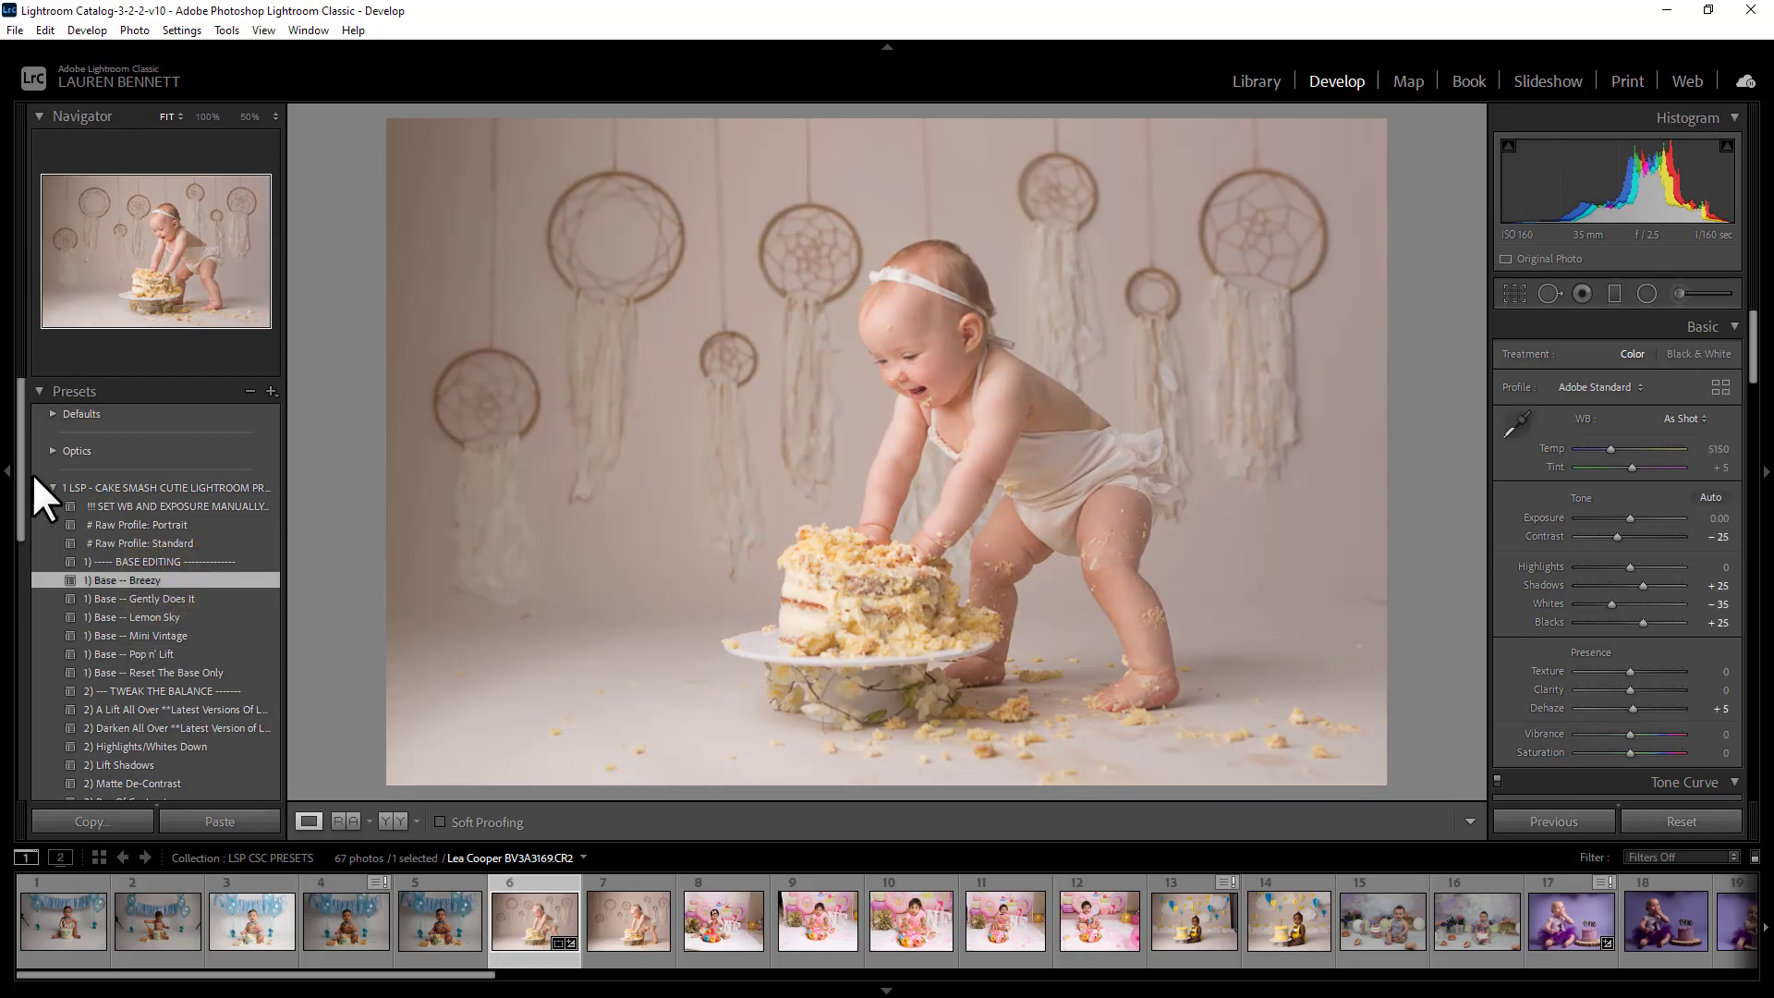
pyautogui.moveTo(20, 467); pyautogui.dragTo(19, 536)
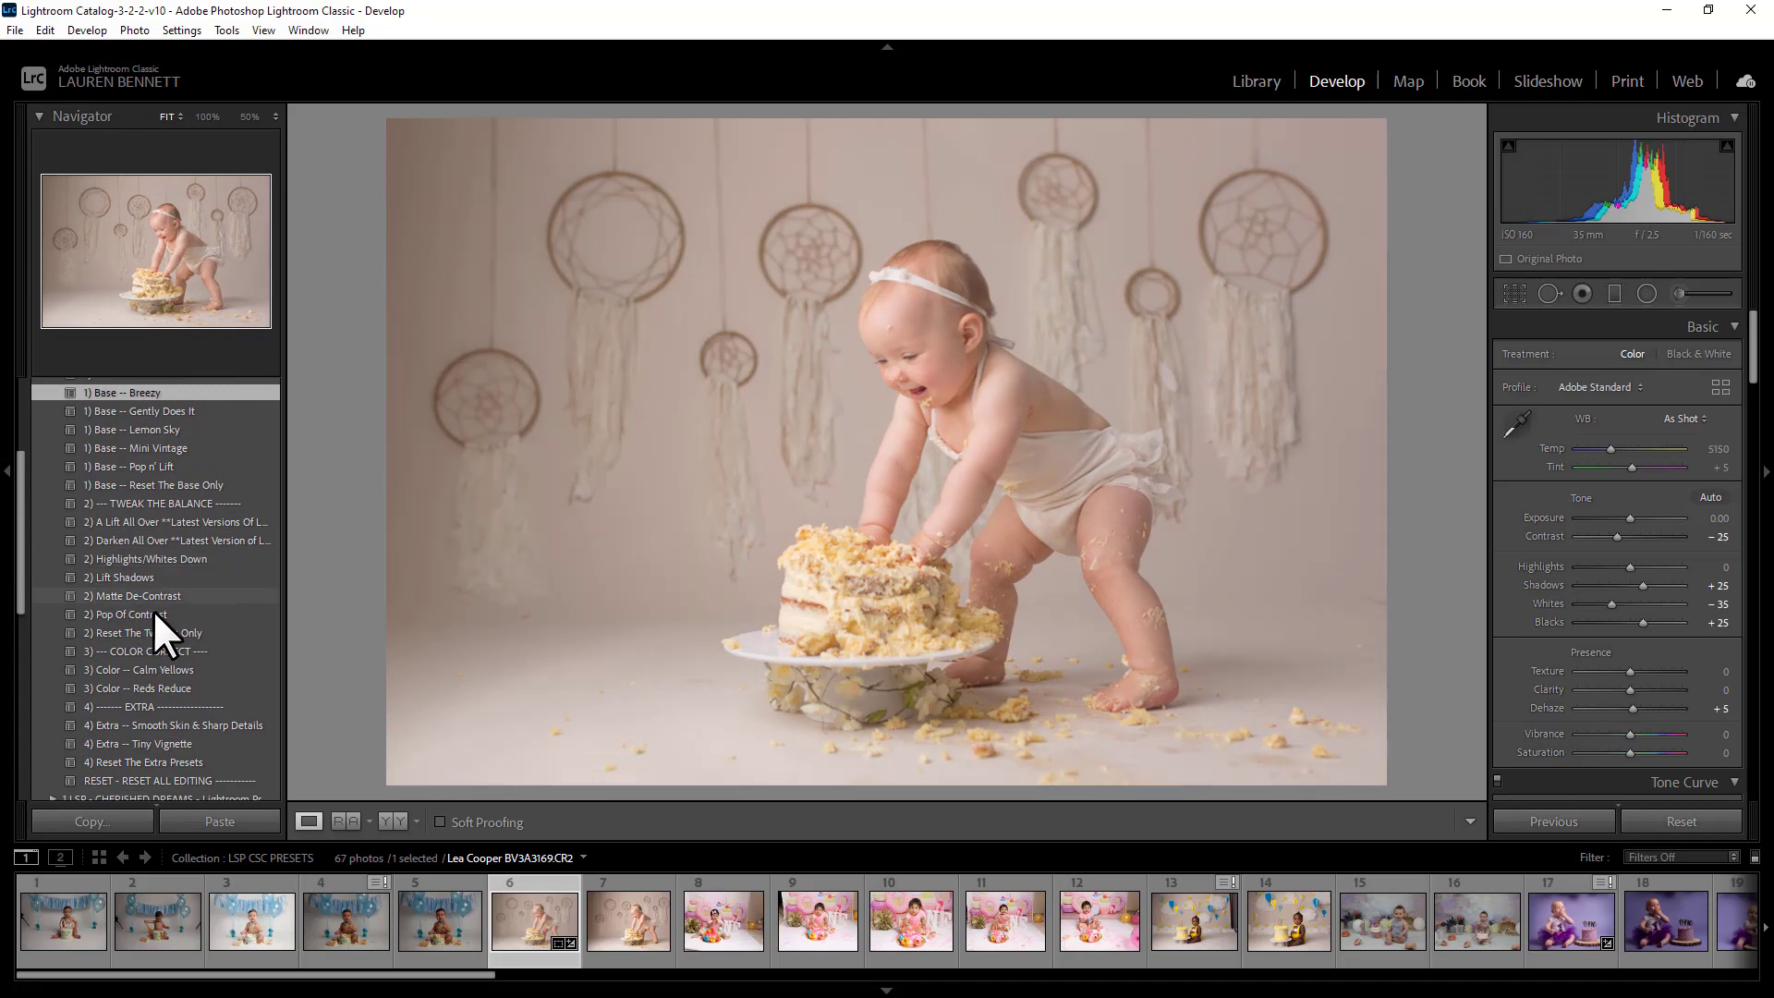
# Add the Pop Of Contrast, Reds Reduce, Calm Yellows and Tiny Vignette presets
pyautogui.click(152, 610)
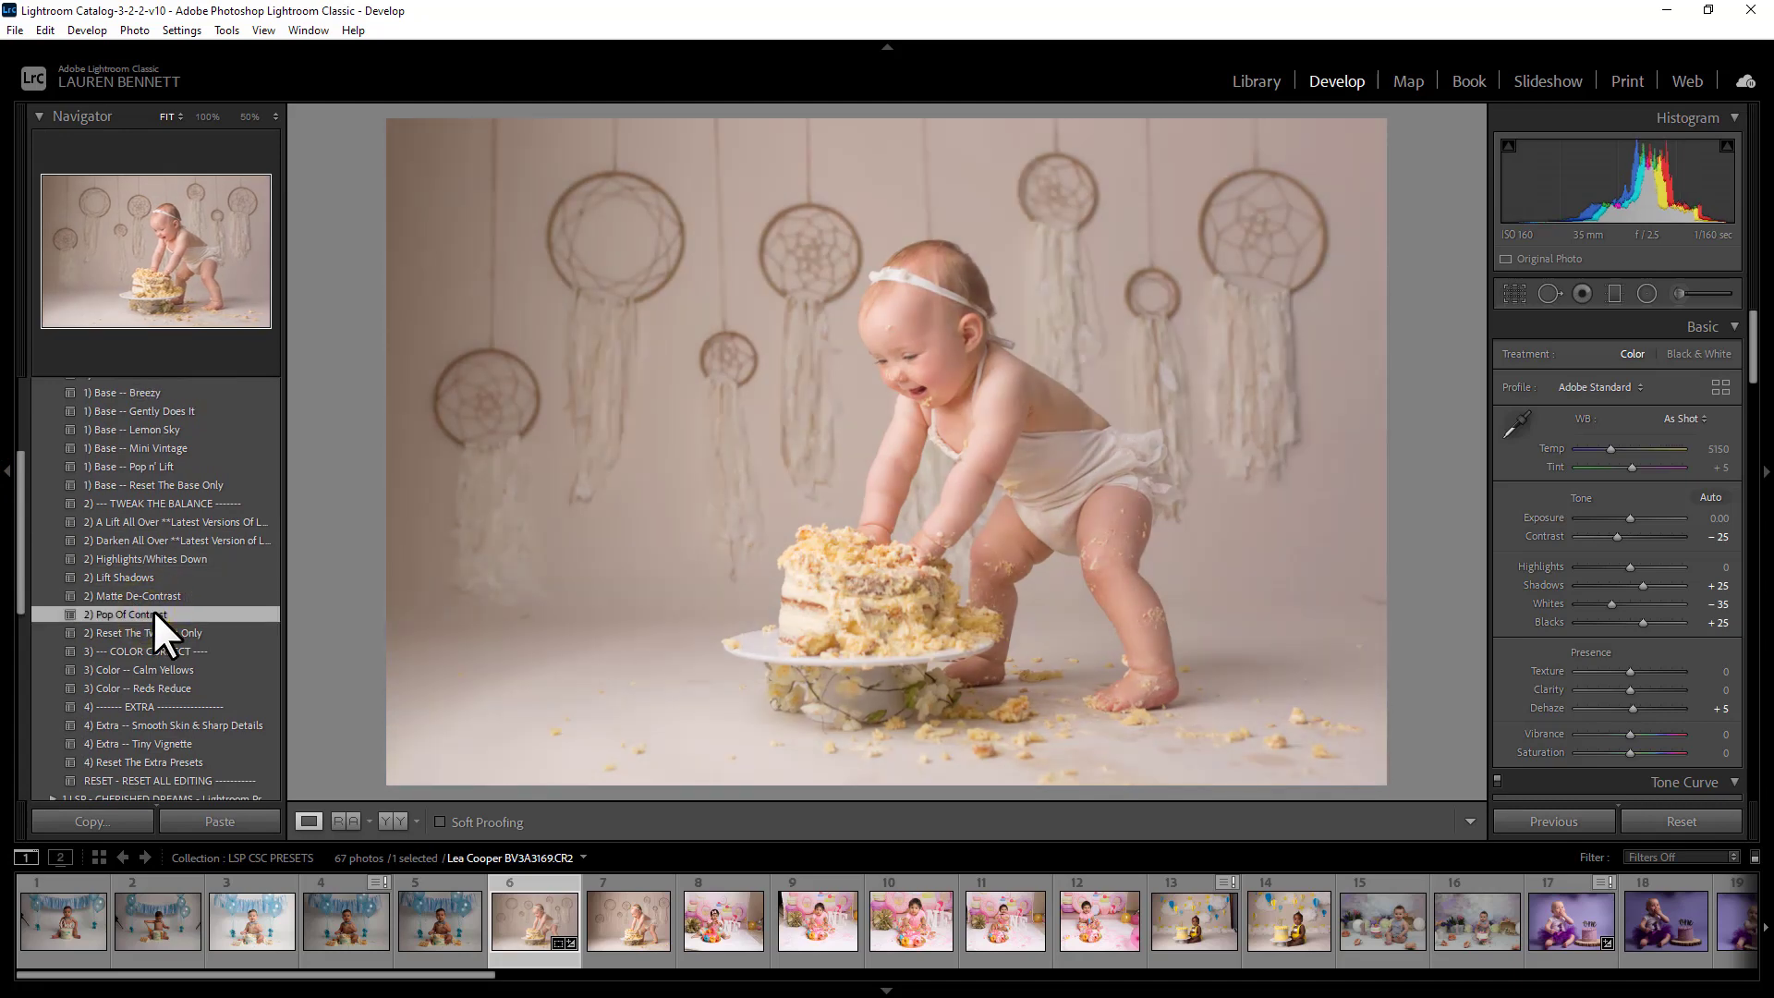
pyautogui.click(153, 686)
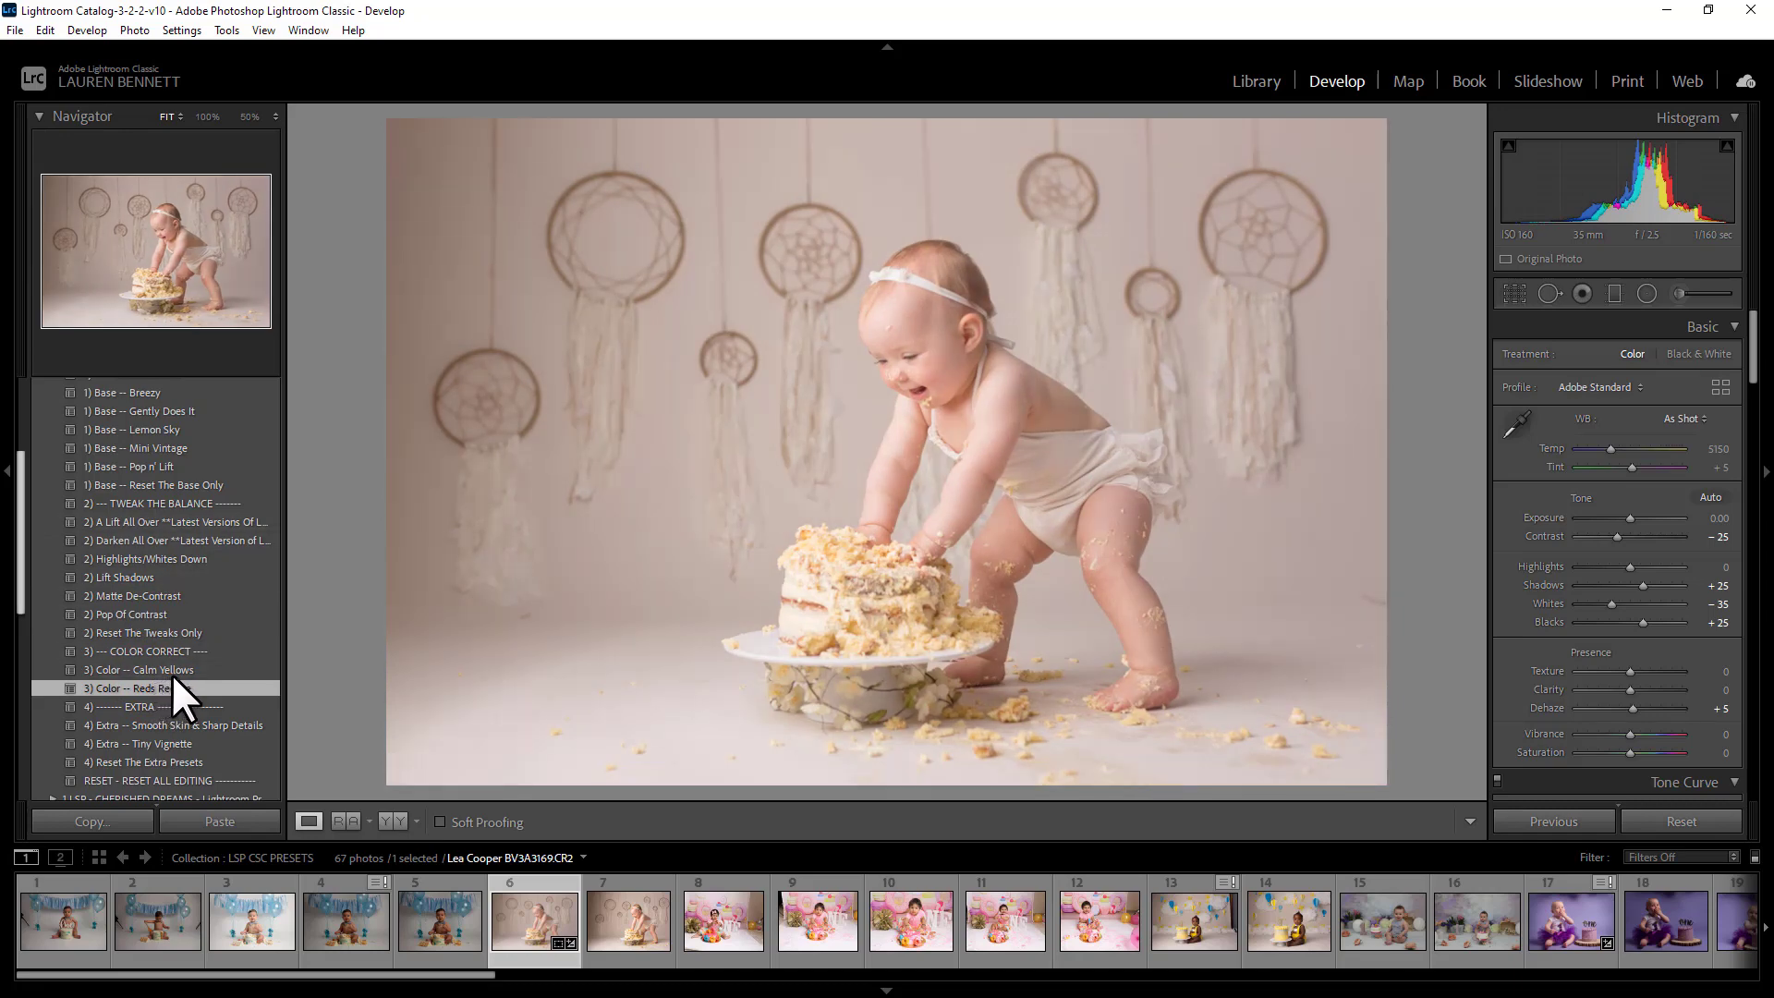
pyautogui.click(171, 672)
pyautogui.moveTo(17, 507); pyautogui.dragTo(18, 554)
pyautogui.click(130, 627)
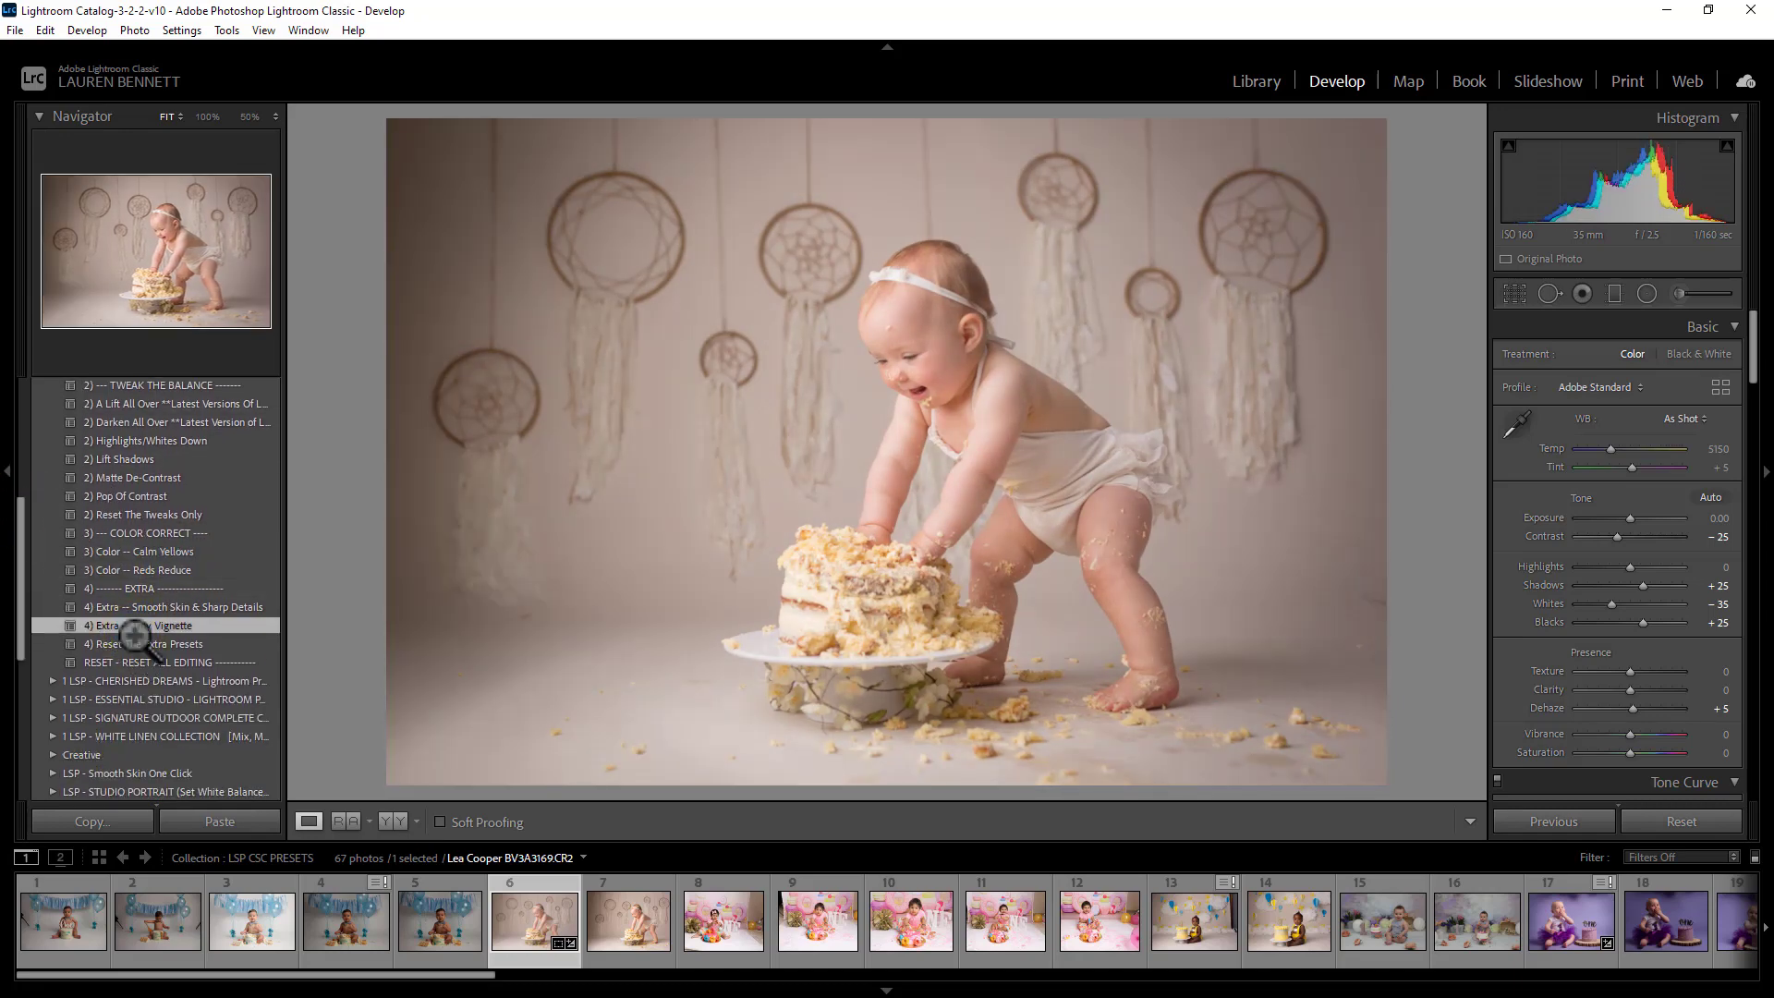
# Create a virtual copy of the edited photo 6 and reset the copy's develop settings
pyautogui.rightClick(554, 928)
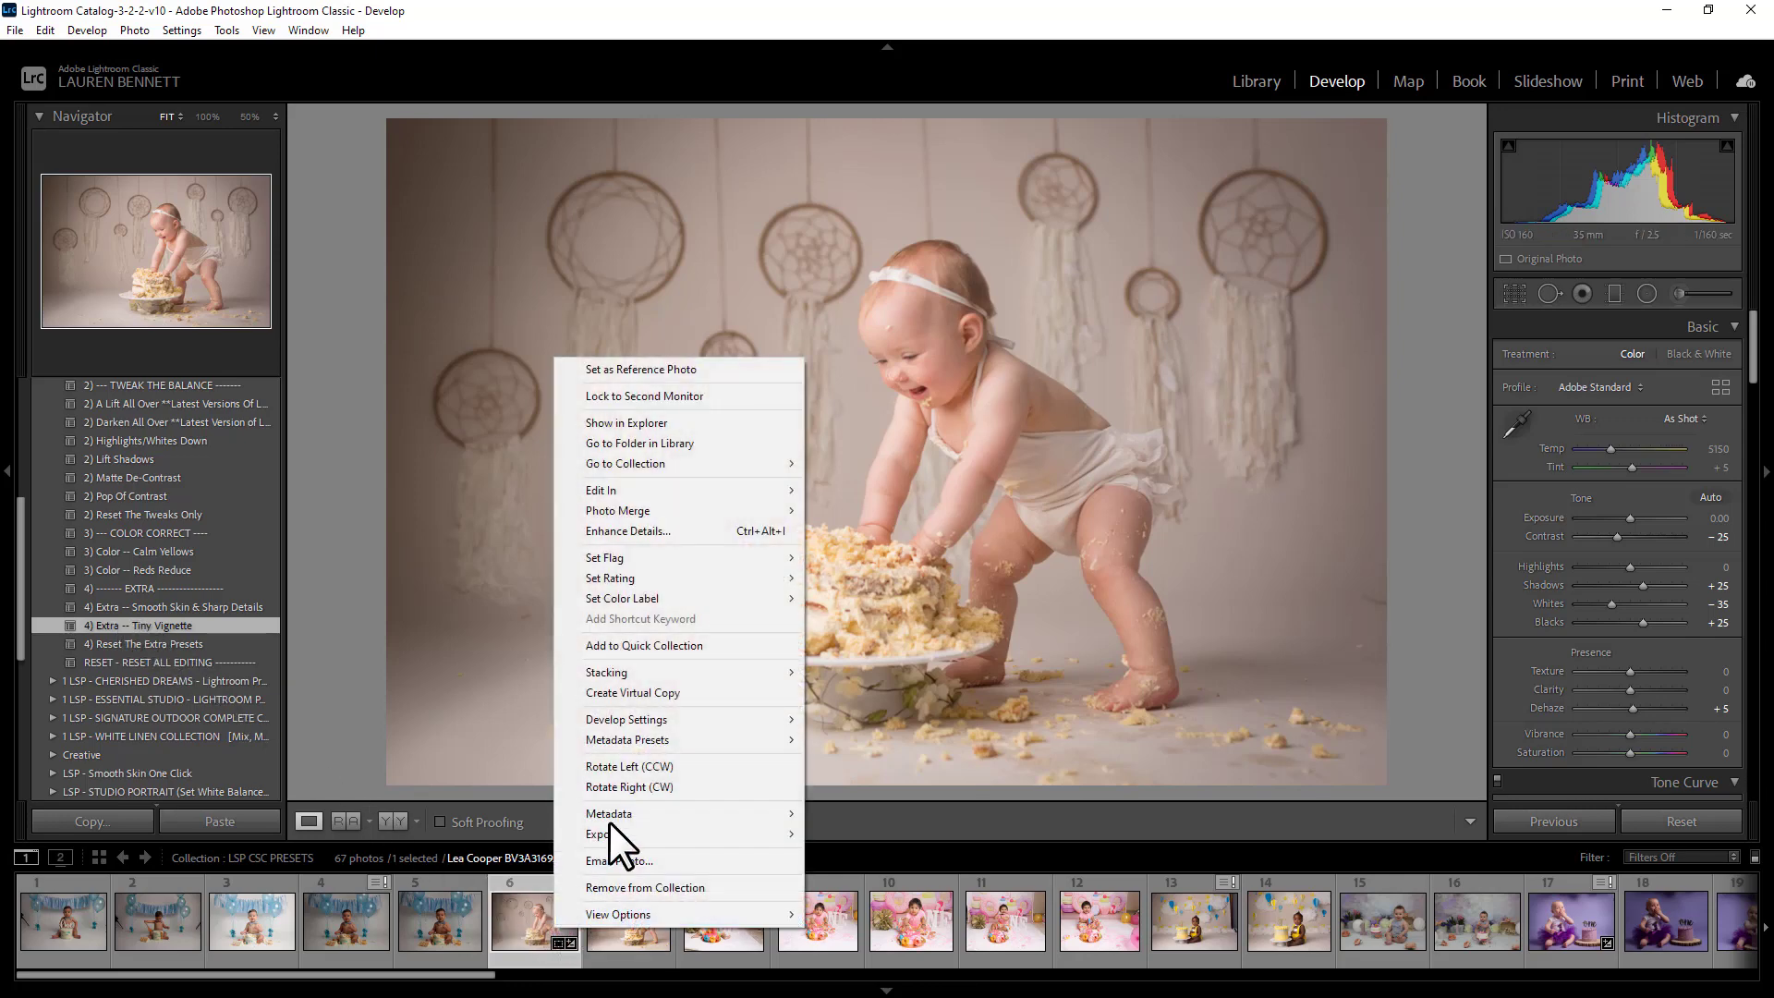
pyautogui.click(679, 692)
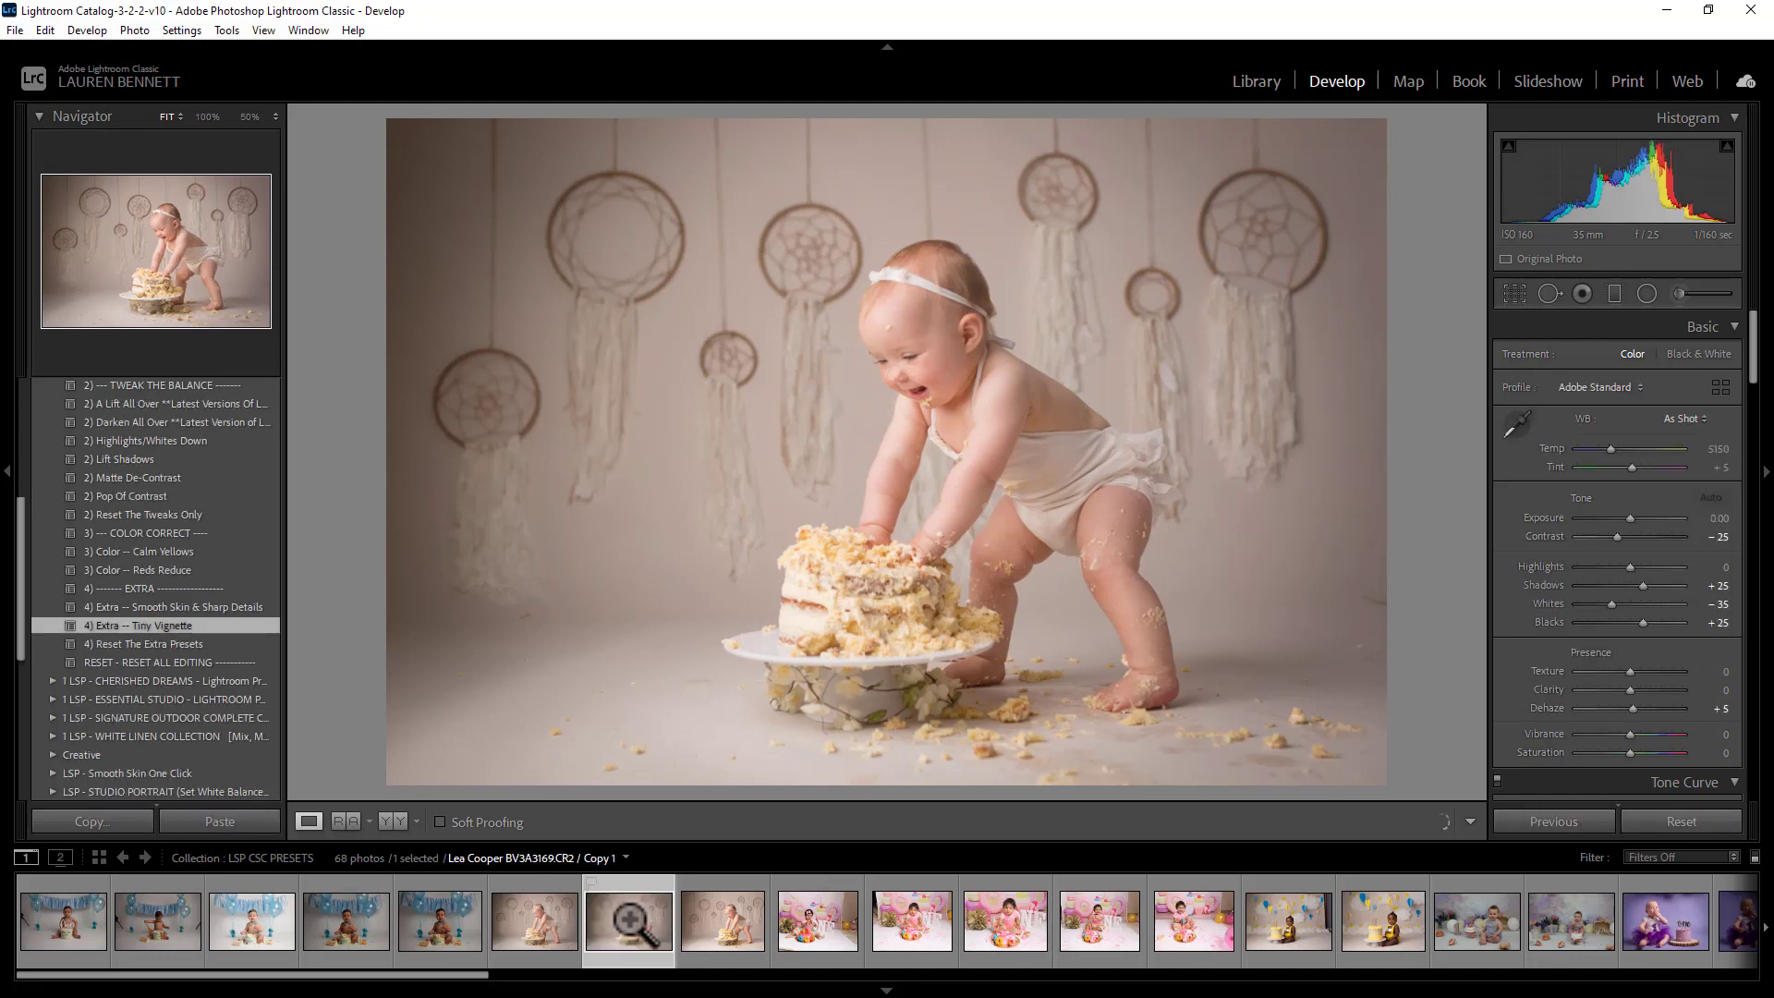
pyautogui.rightClick(626, 915)
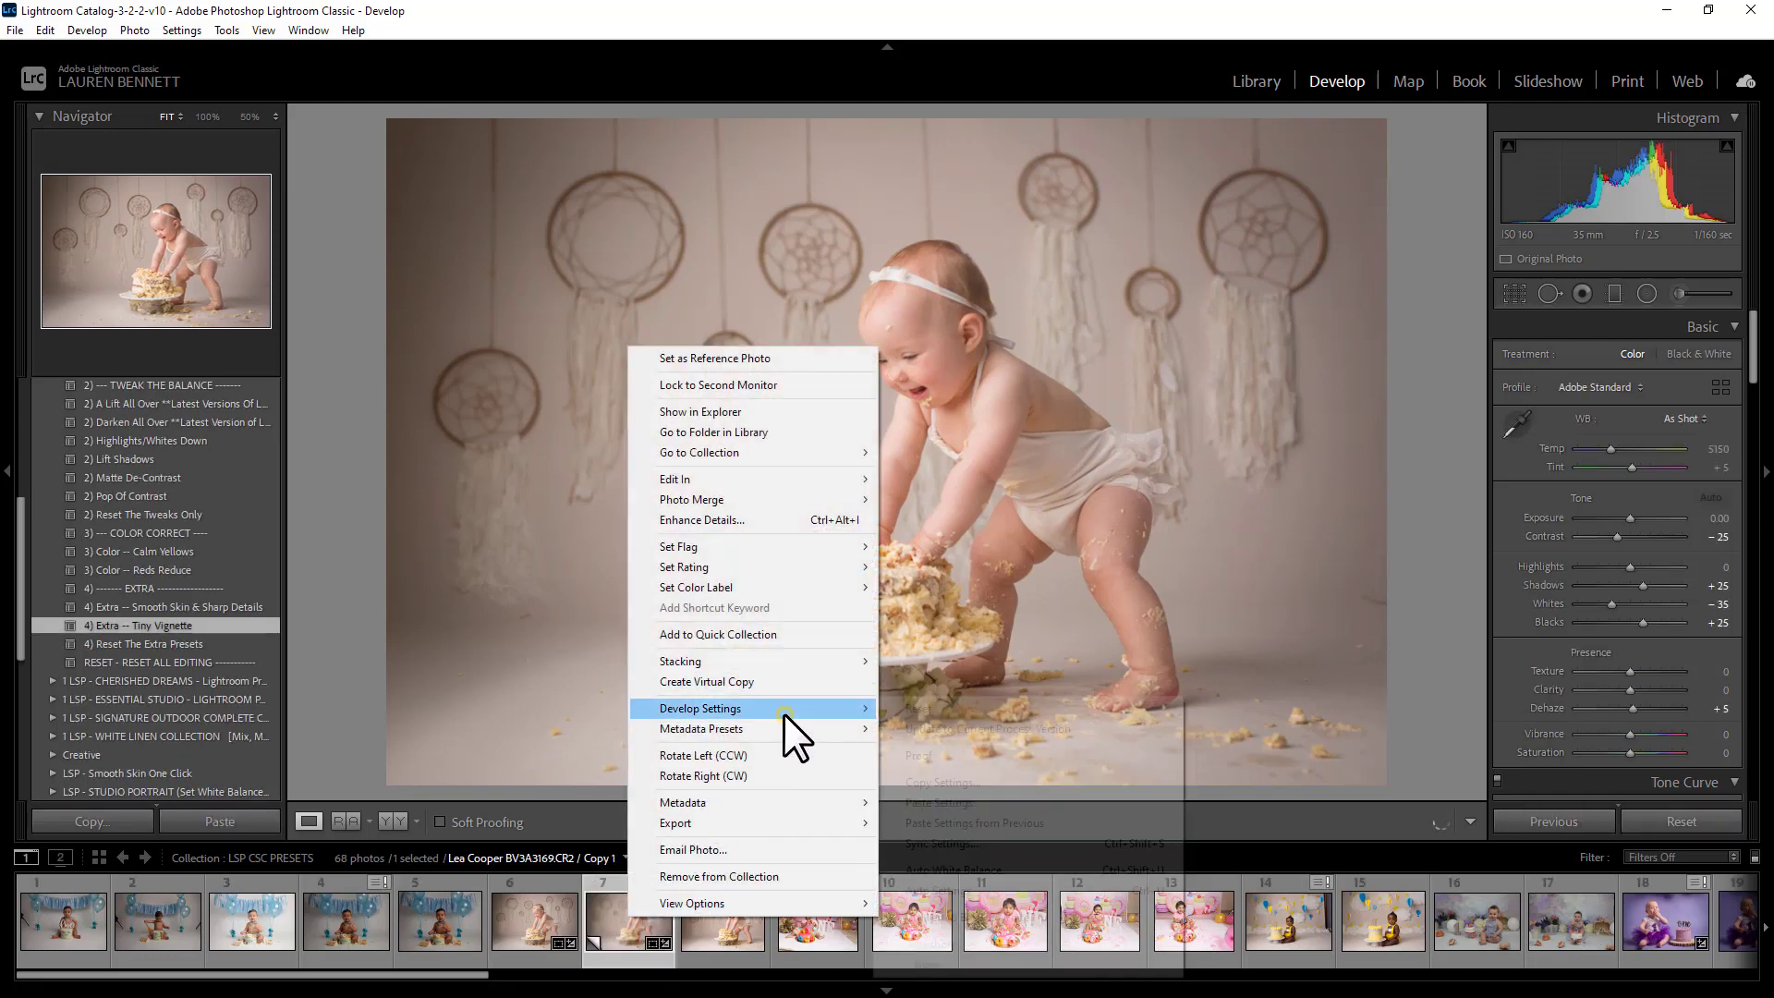
pyautogui.press('Escape')
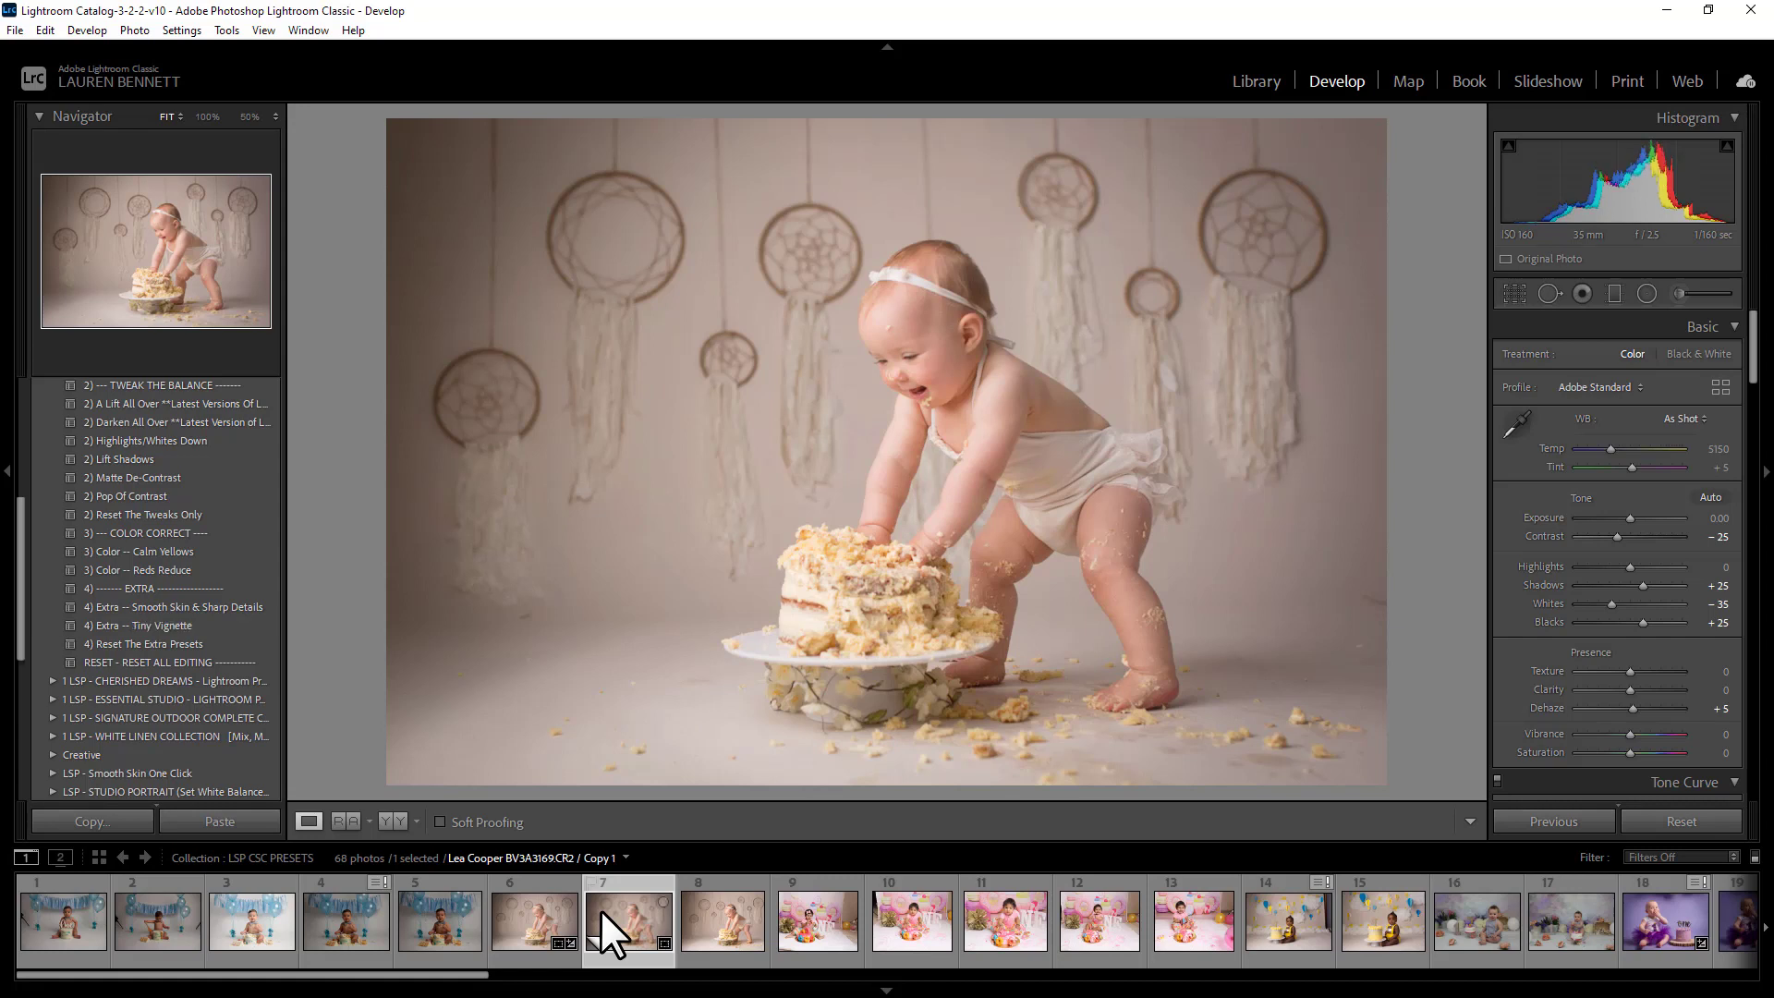
# Switch between the edited original and the unedited virtual copy, ending on the original
pyautogui.click(539, 907)
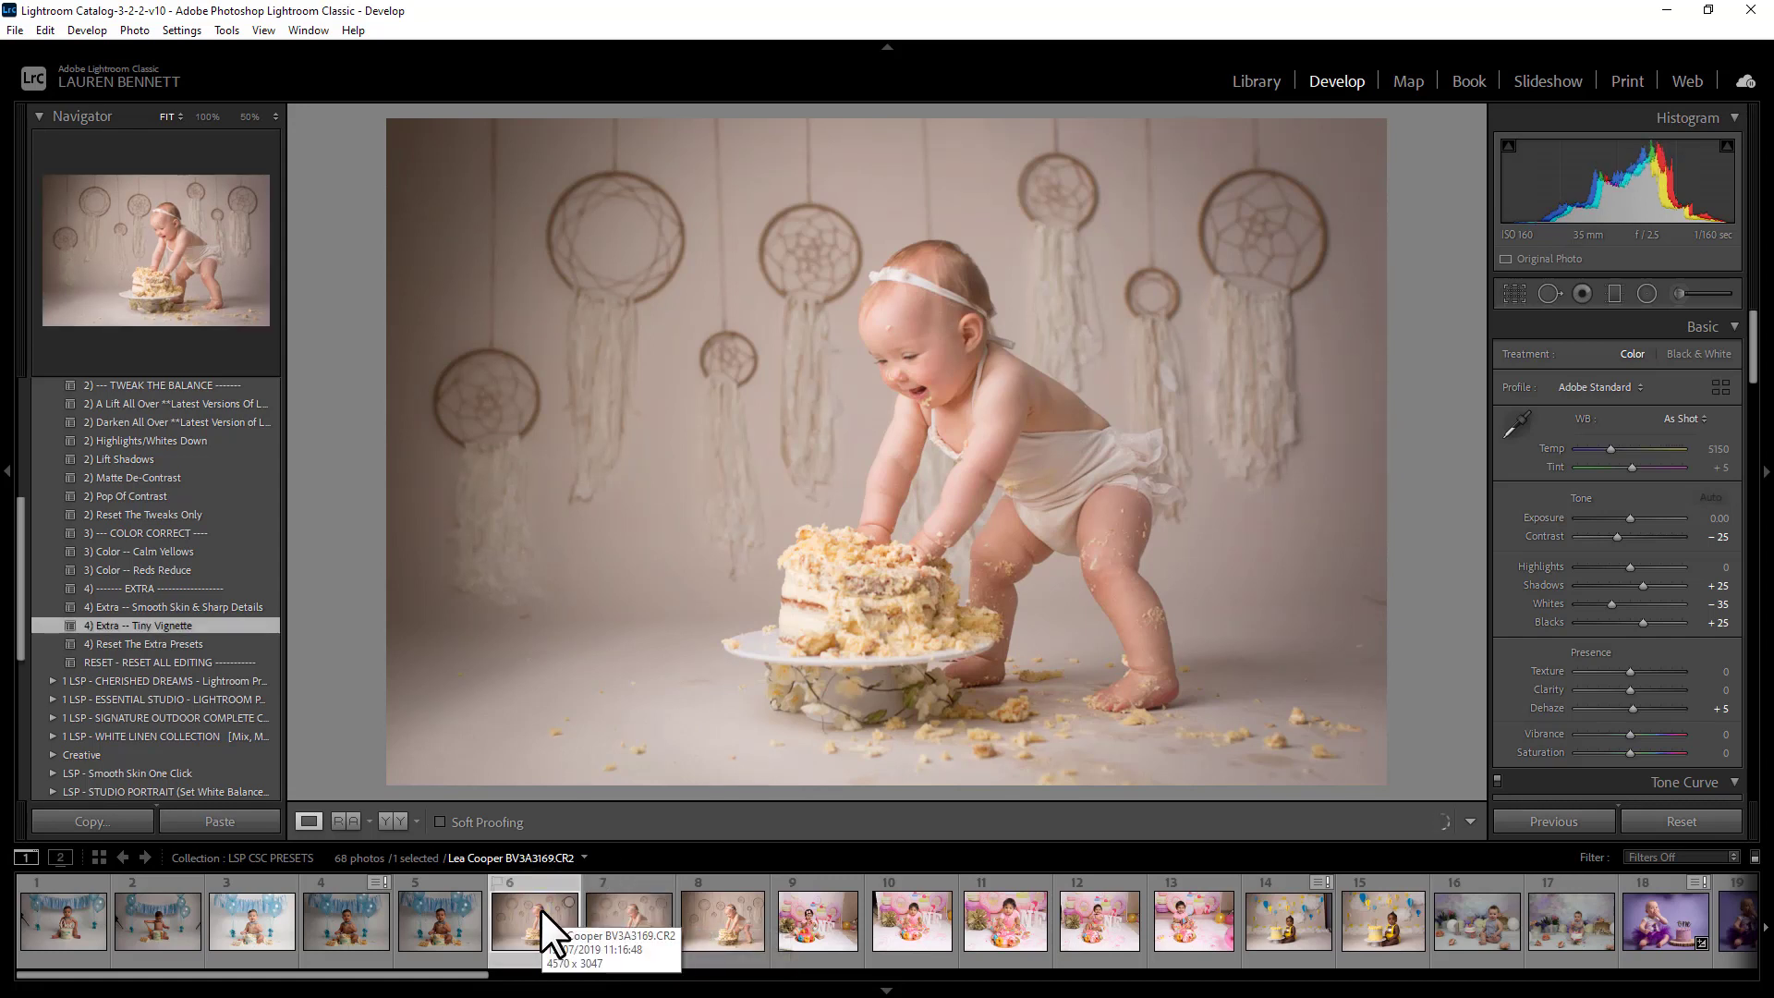
pyautogui.click(614, 917)
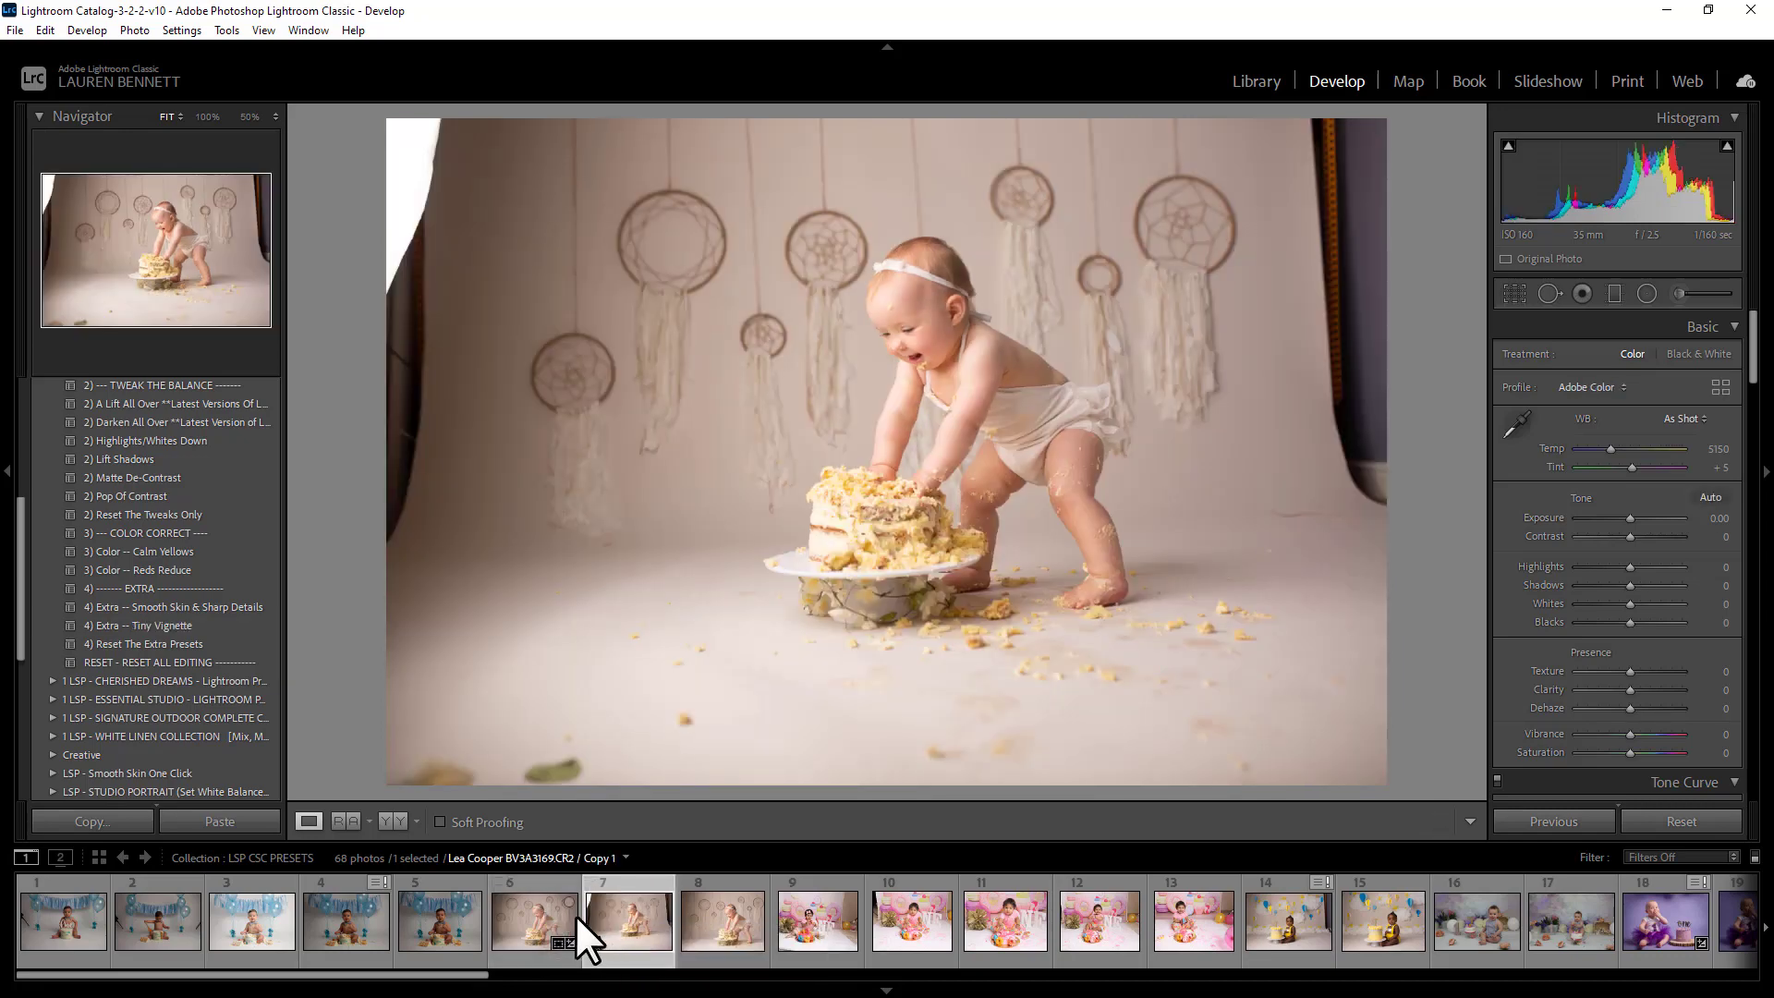
pyautogui.click(548, 915)
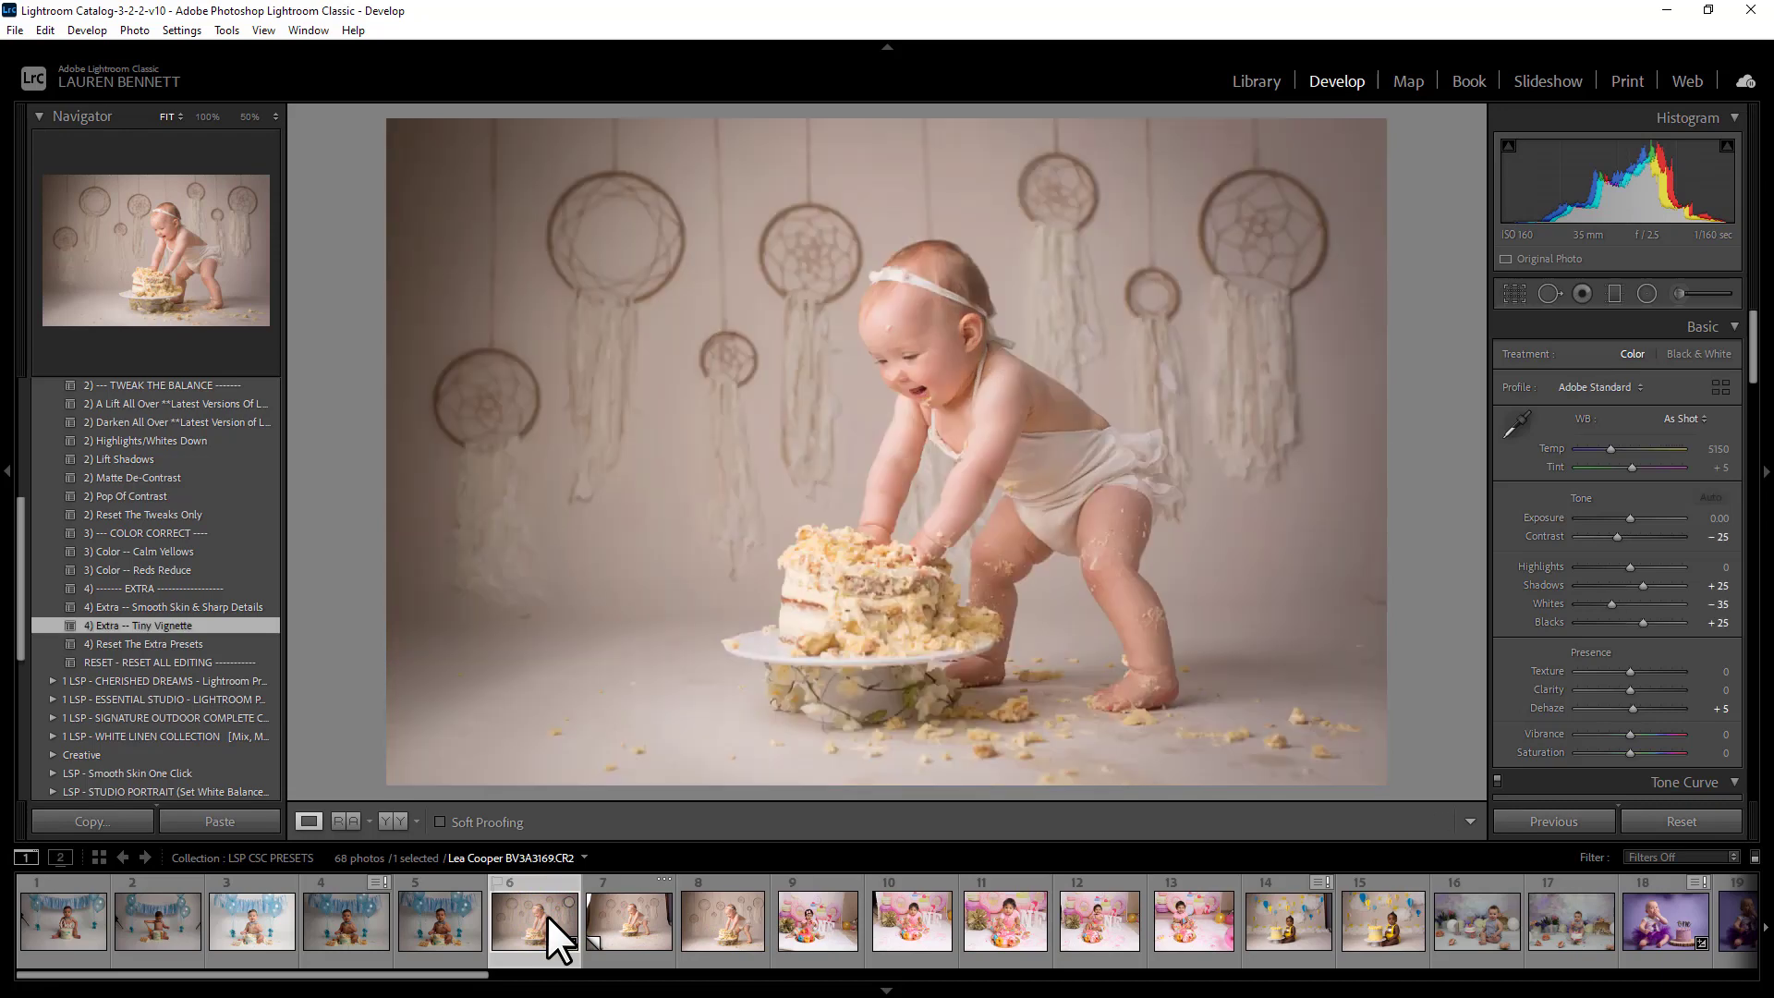
pyautogui.click(630, 922)
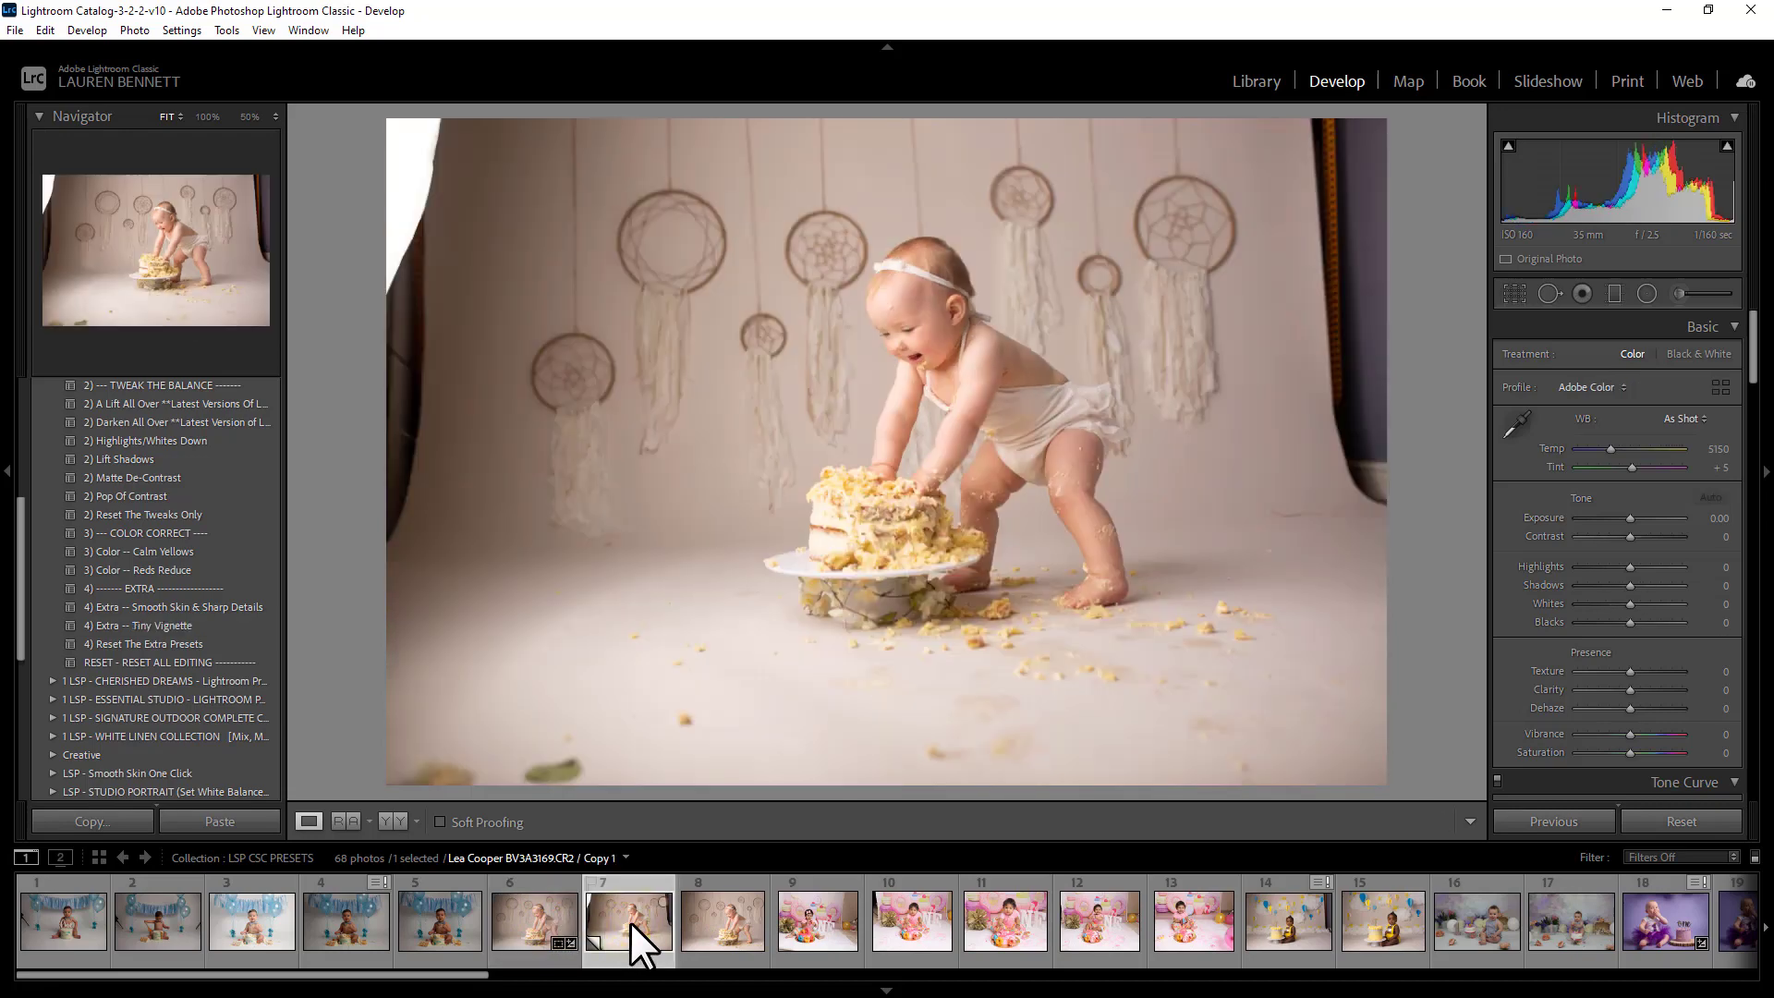
pyautogui.click(549, 918)
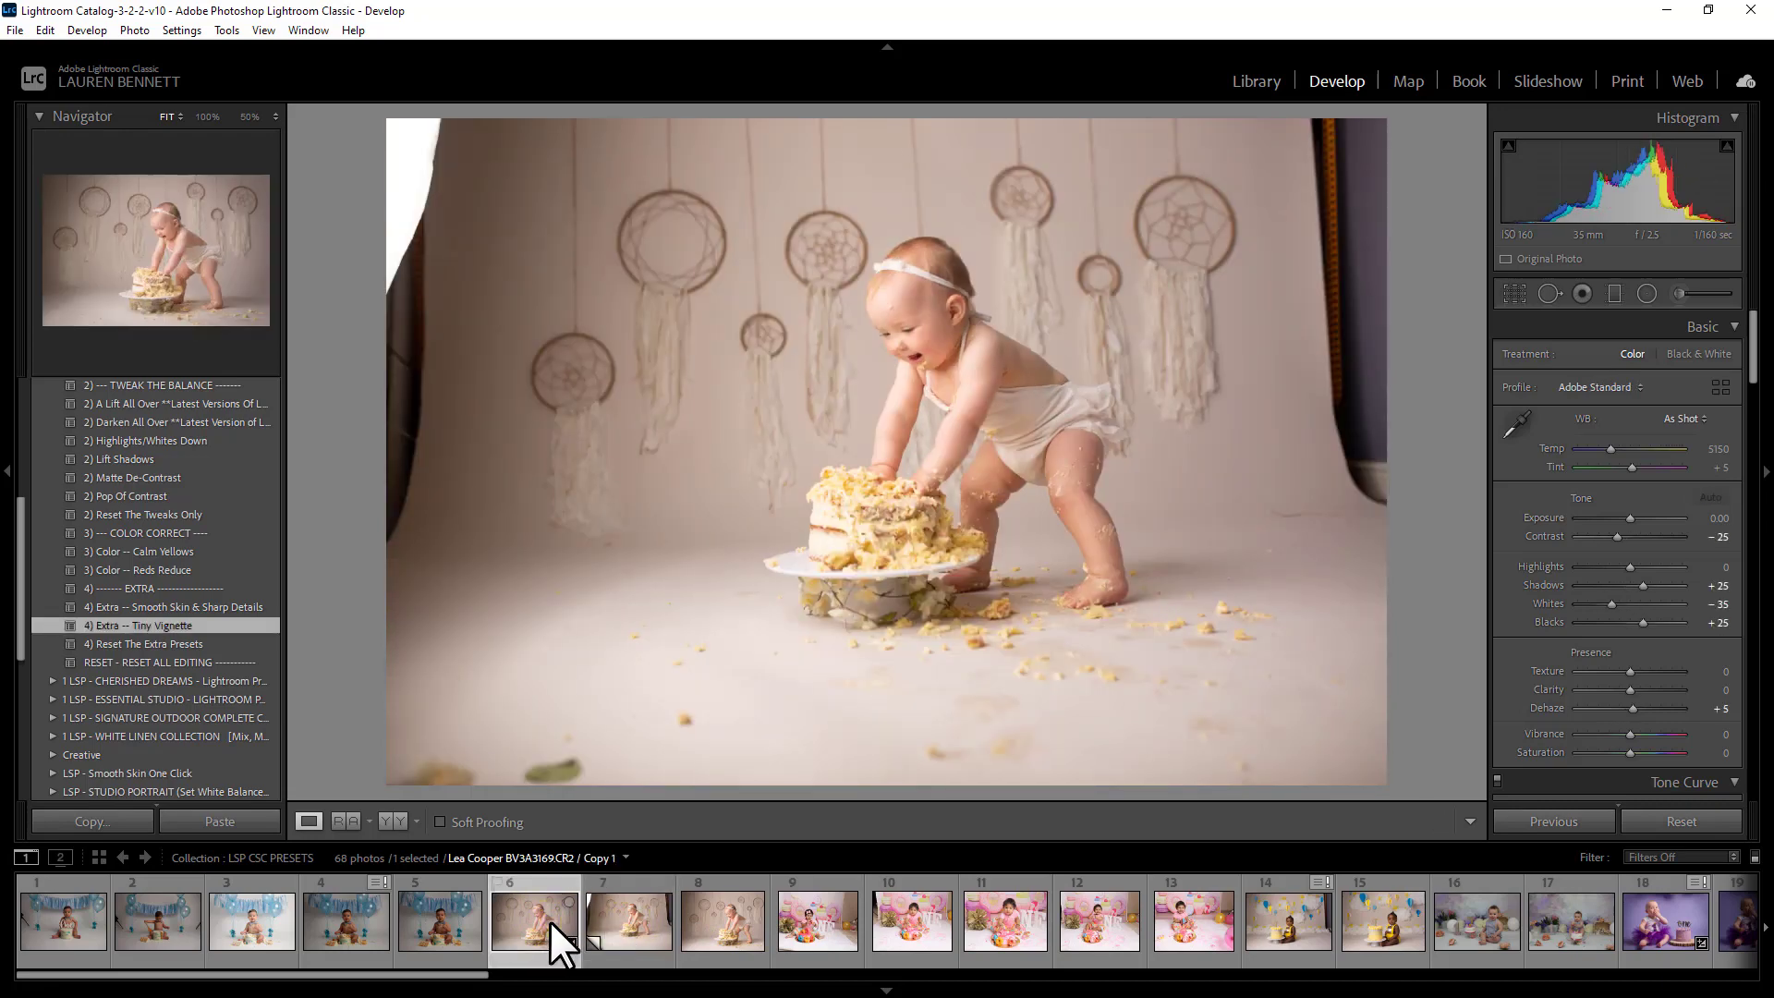
# Cool the Temp slider to 4982 and lower Exposure to -0.09
pyautogui.moveTo(1606, 447); pyautogui.dragTo(1604, 447)
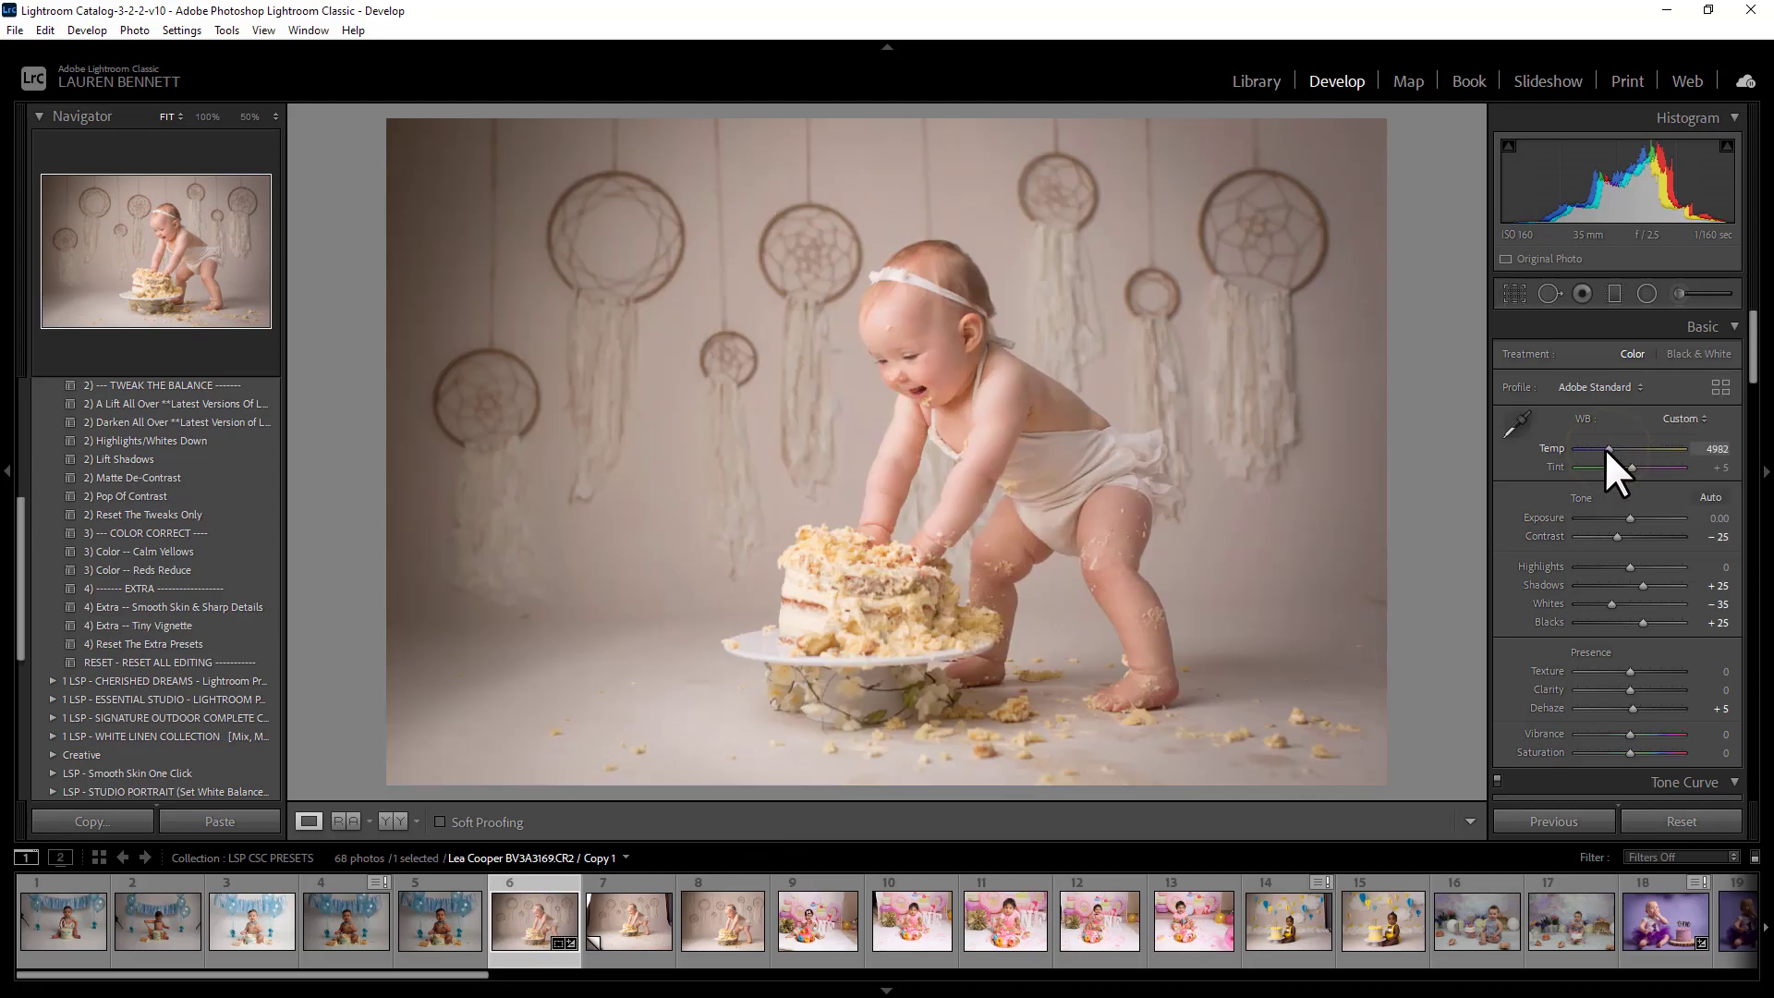
pyautogui.moveTo(1628, 521); pyautogui.dragTo(1624, 532)
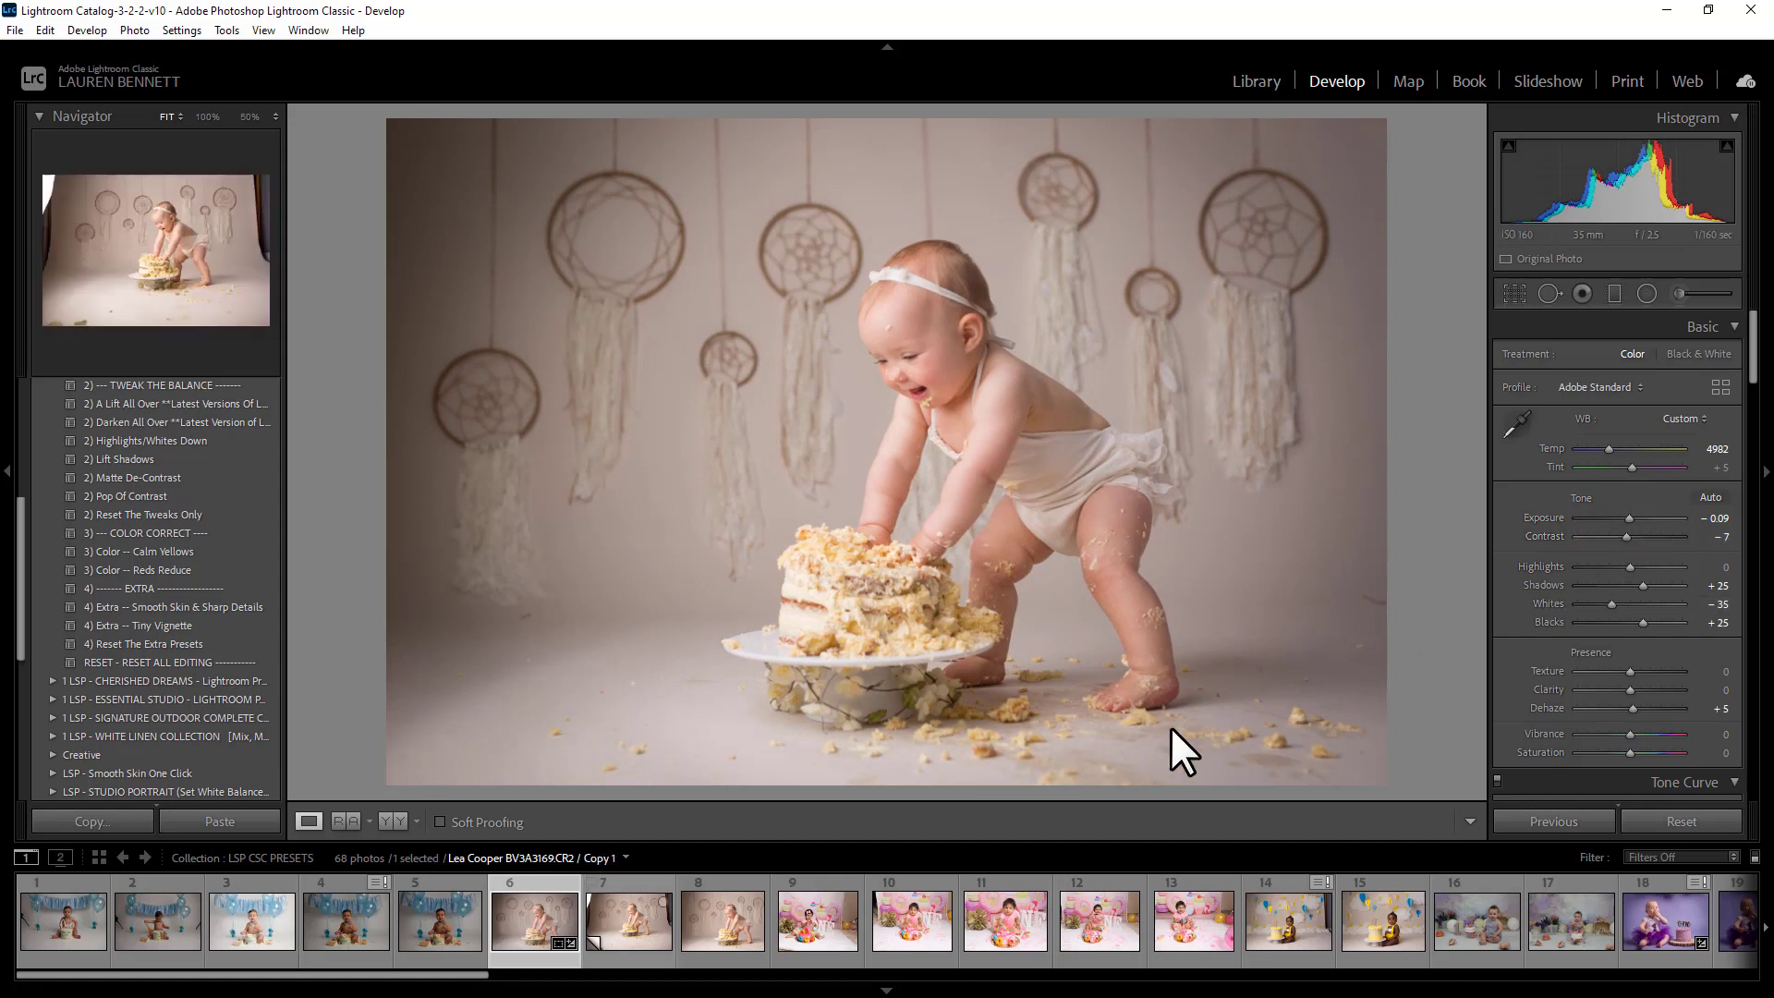
# Select photos 6 through 8 and synchronize photo 6's edits onto photos 7 and 8
pyautogui.keyDown('shift'); pyautogui.click(713, 918); pyautogui.keyUp('shift')
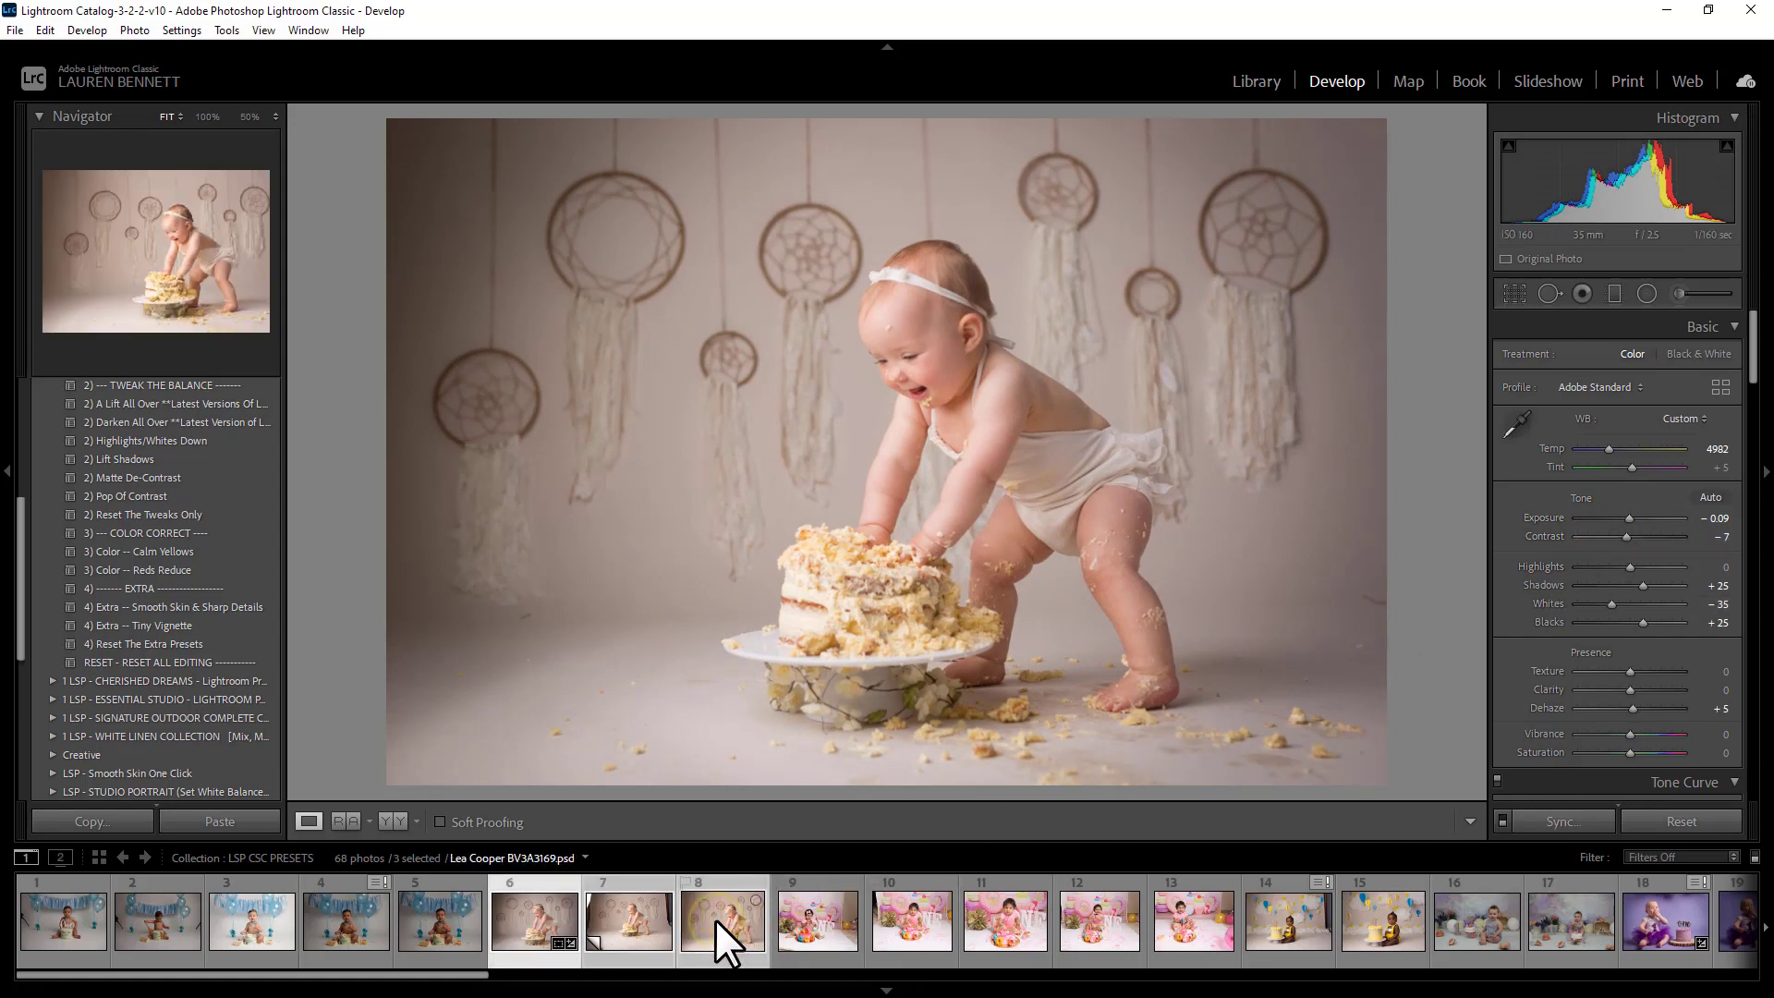
pyautogui.rightClick(708, 906)
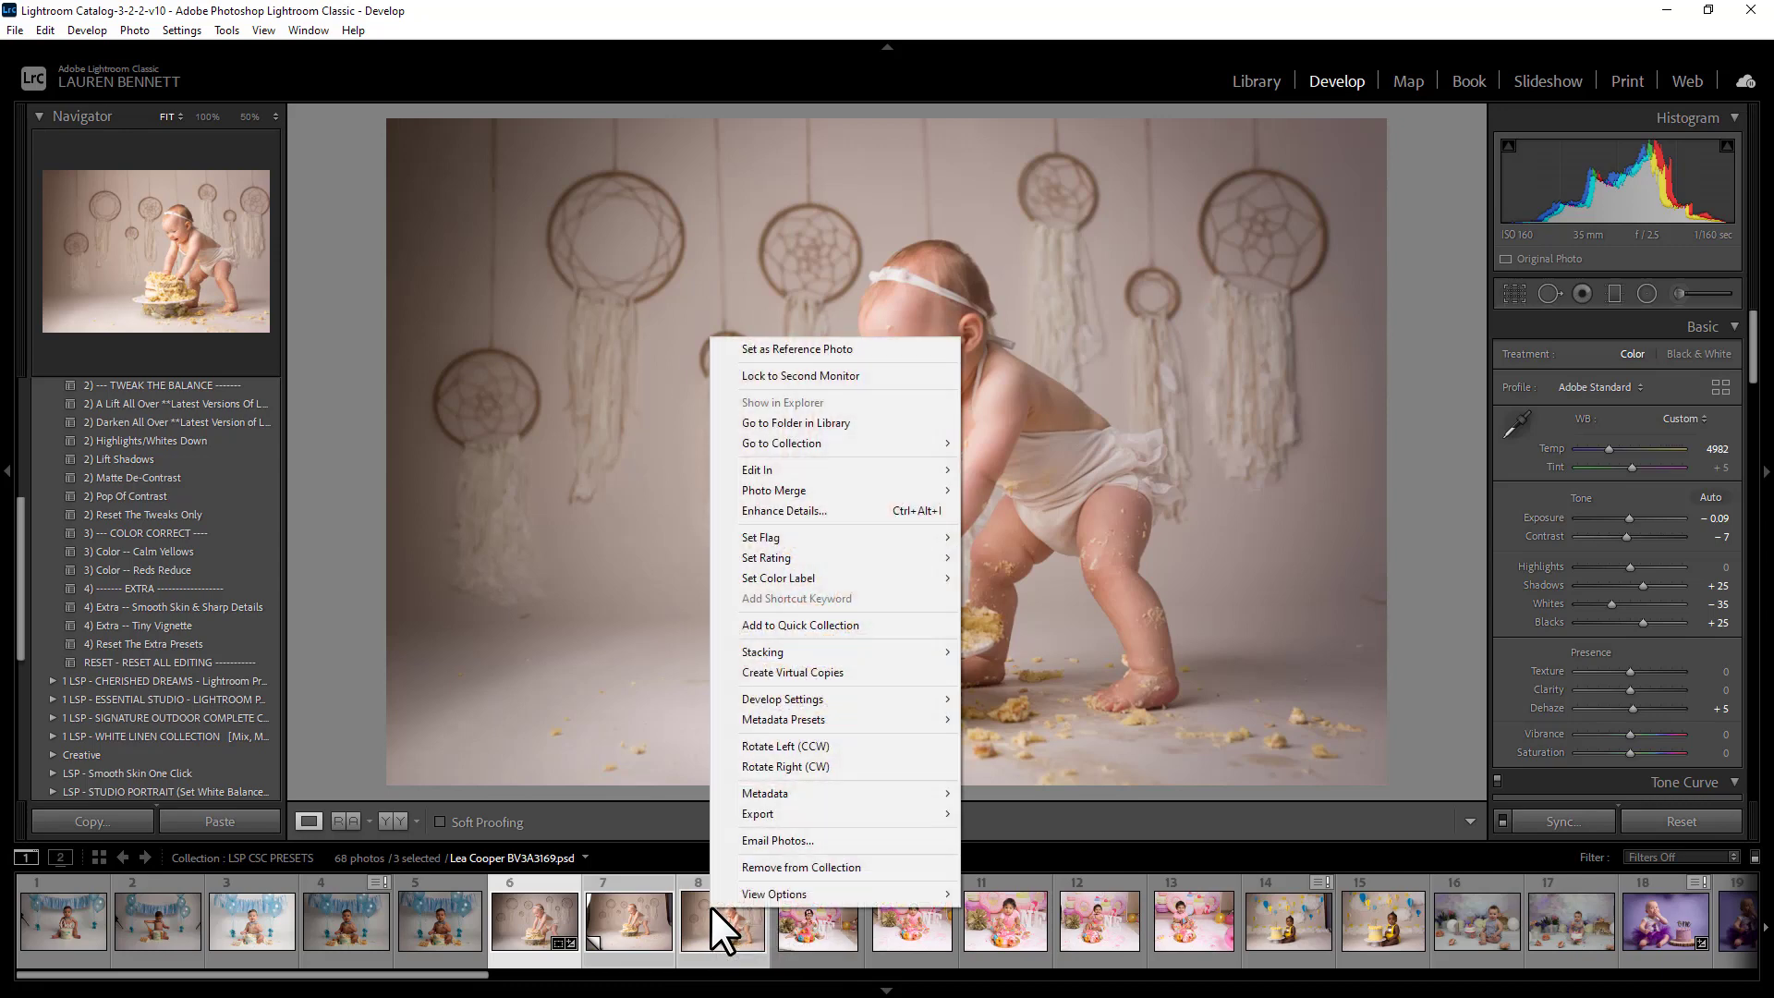
pyautogui.click(1578, 820)
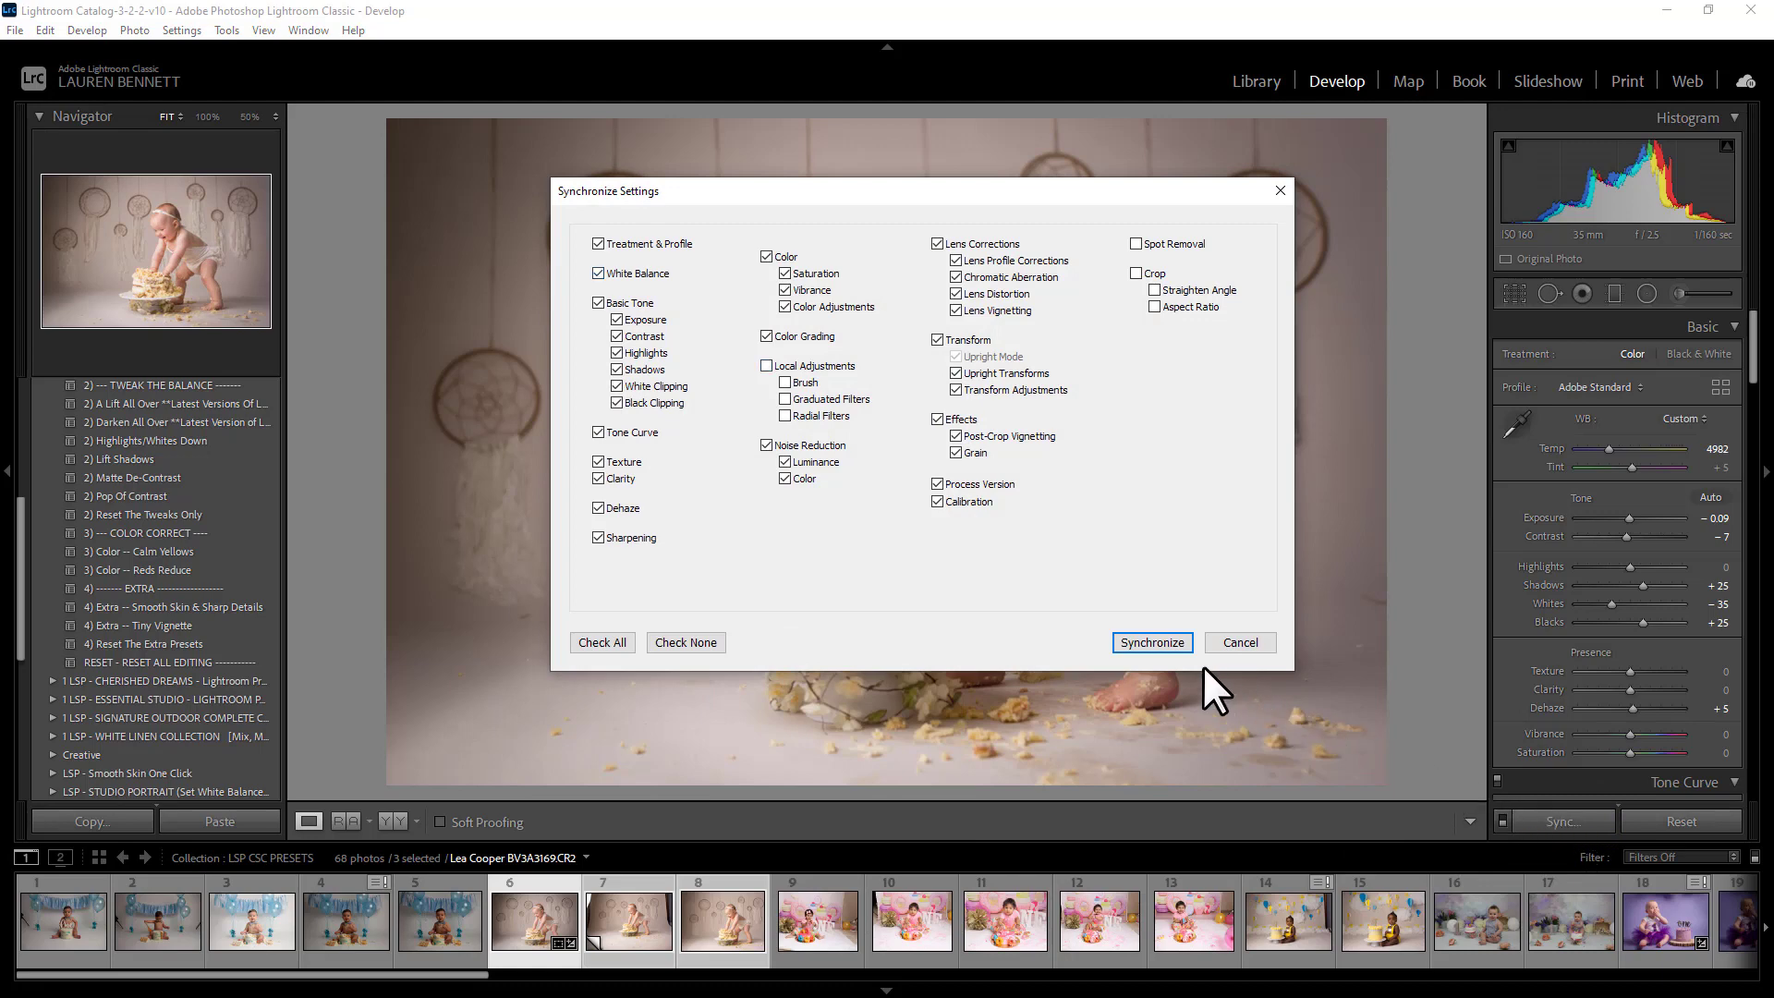
pyautogui.click(1152, 643)
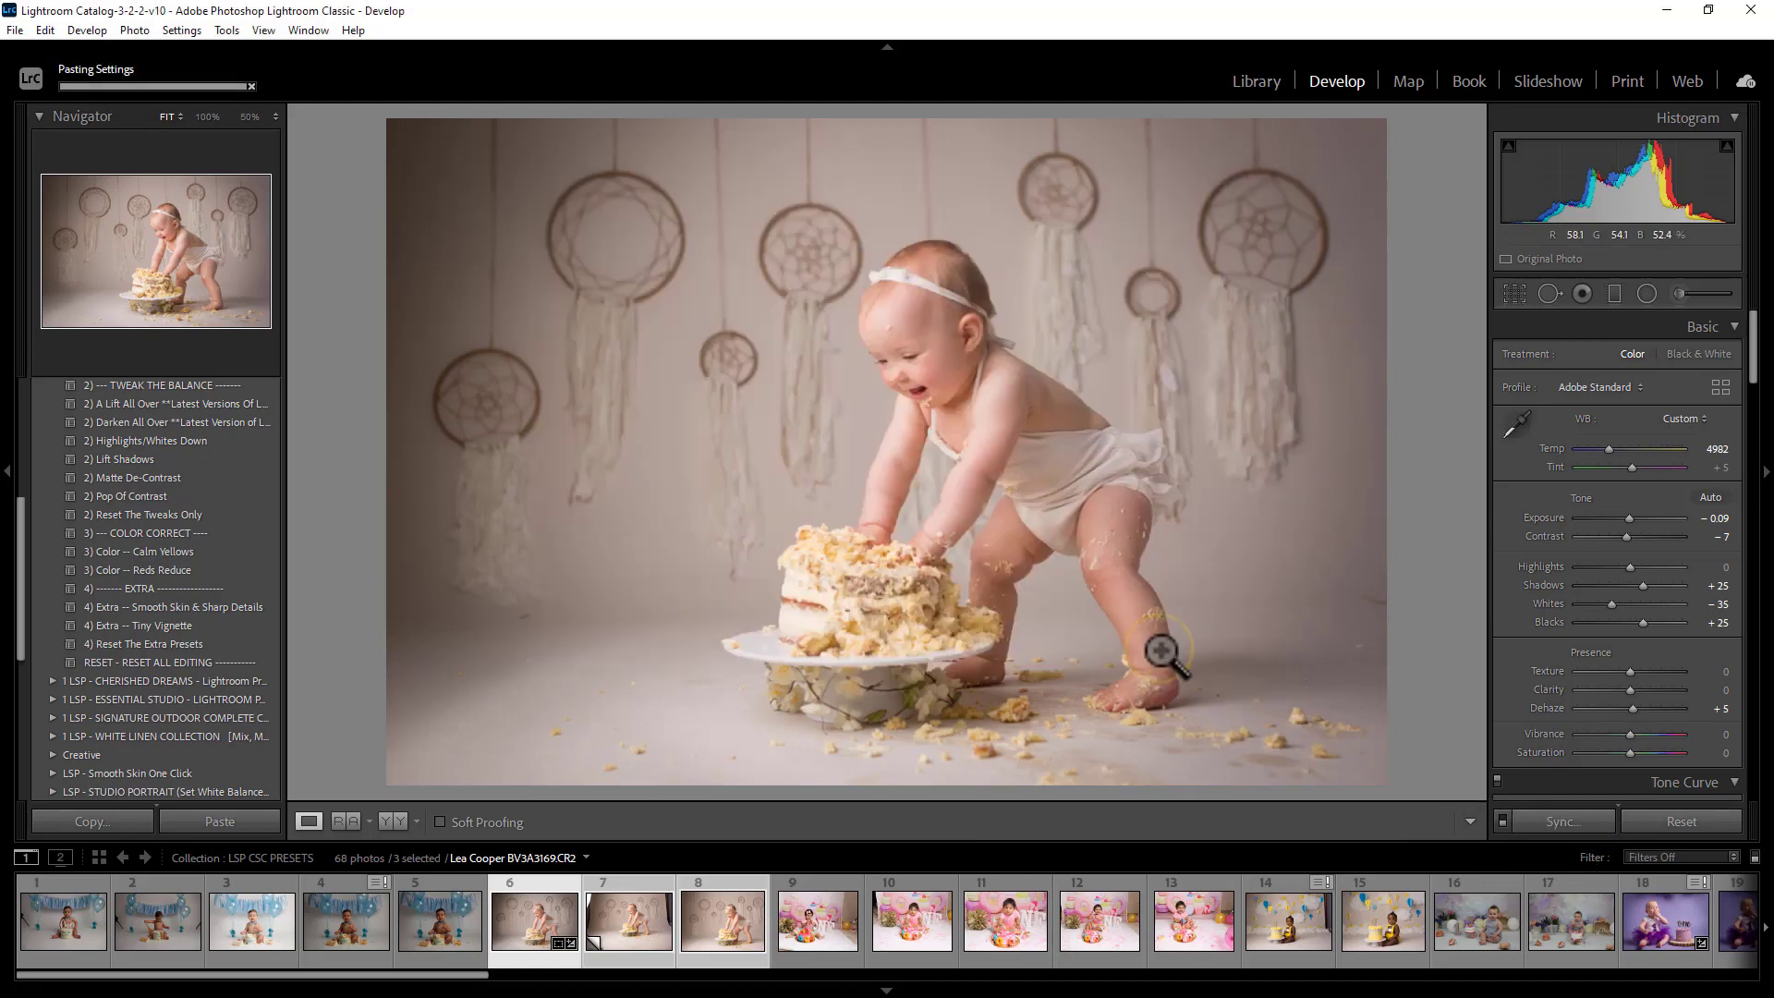
# Pick the white-backdrop photo 28 from the Library grid and open it in Develop
pyautogui.click(1262, 83)
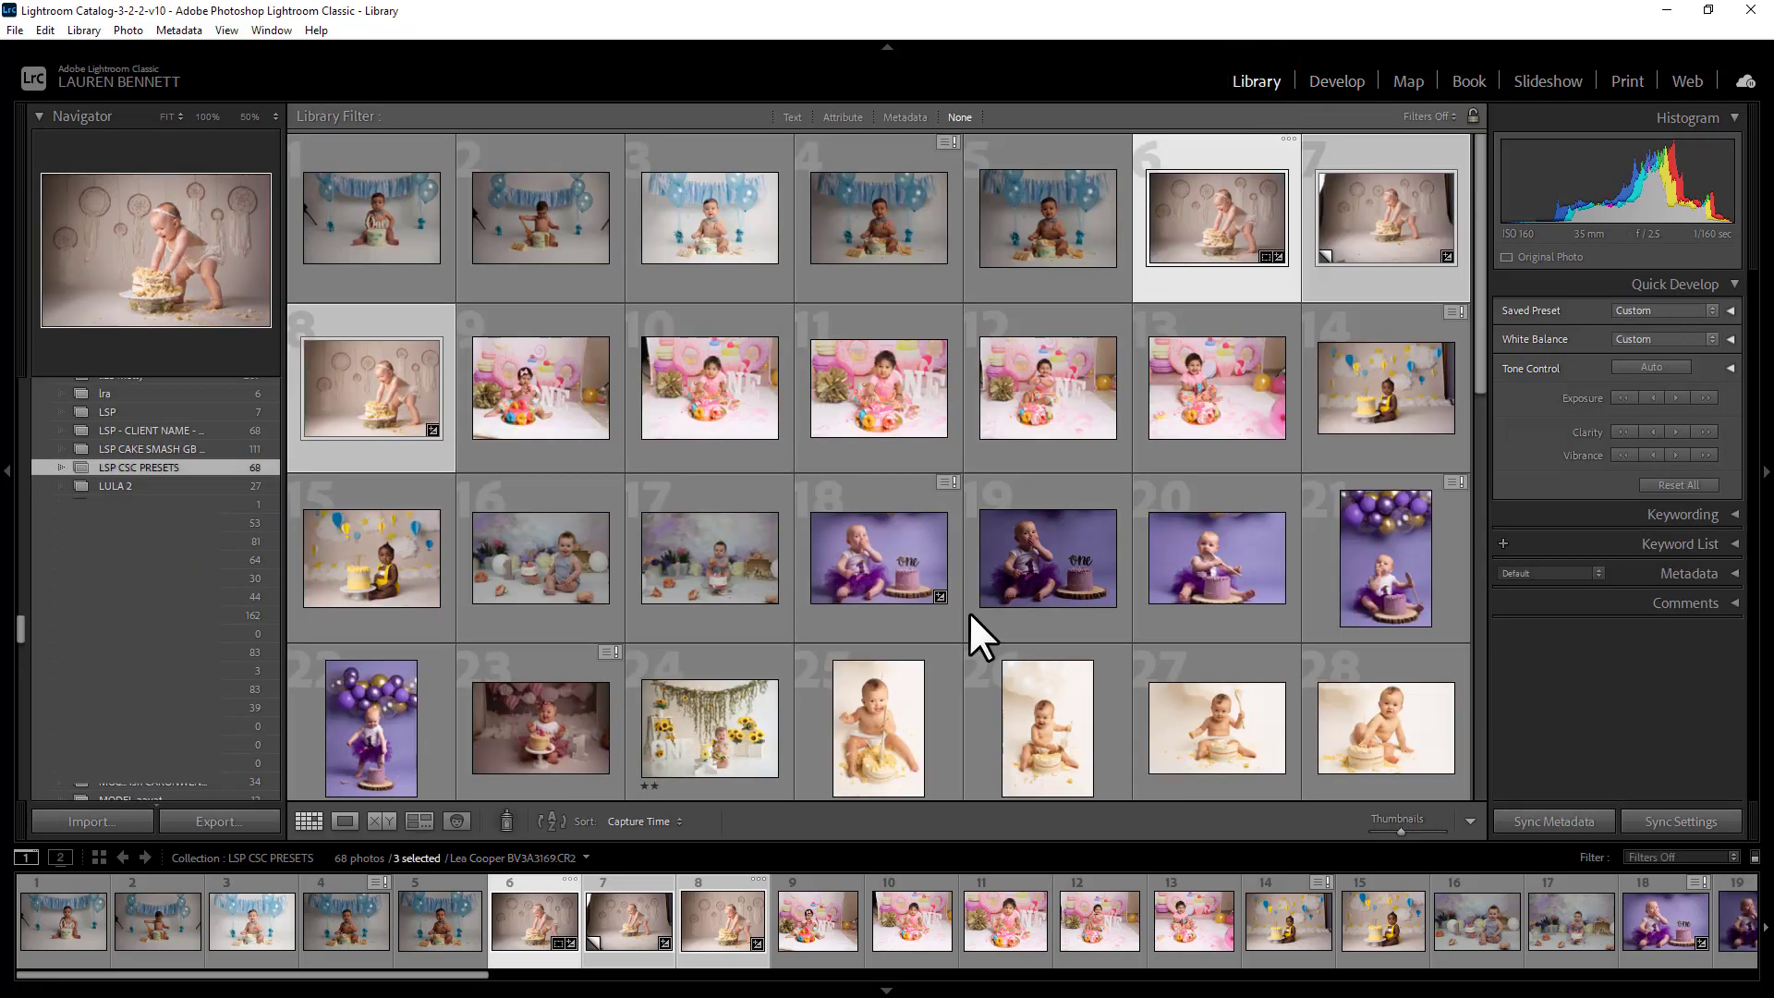
pyautogui.scroll(-2, 970, 614)
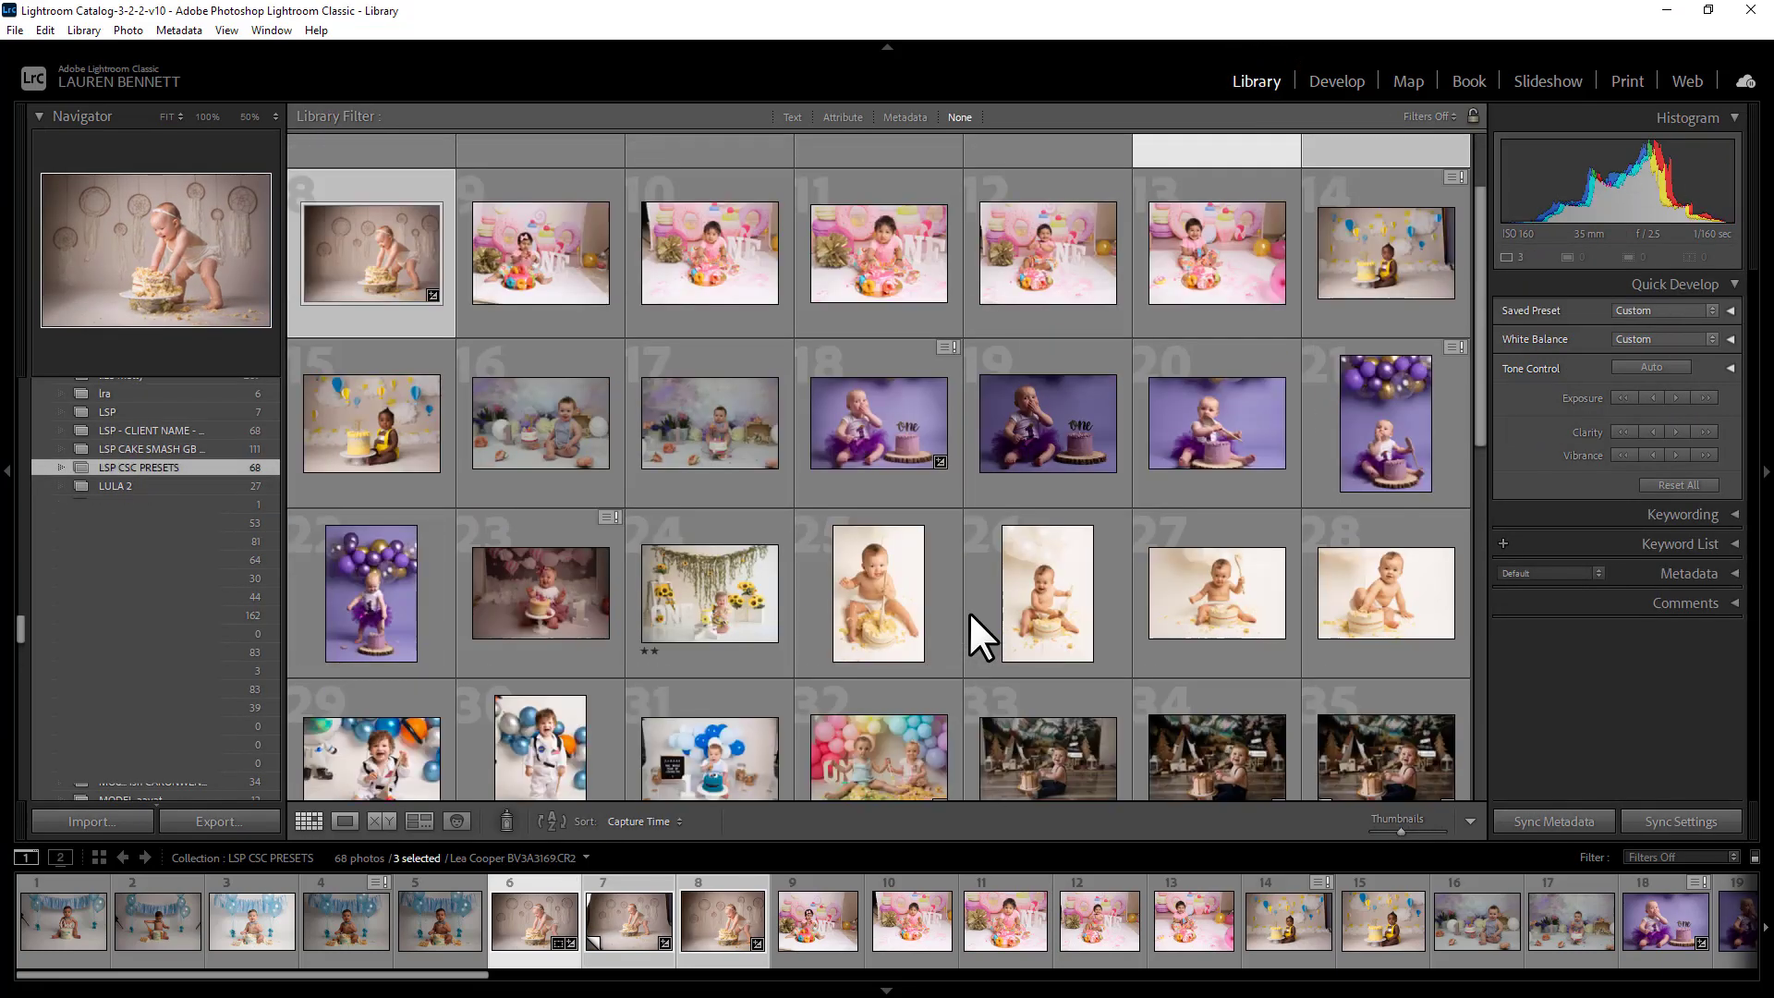
pyautogui.click(1353, 616)
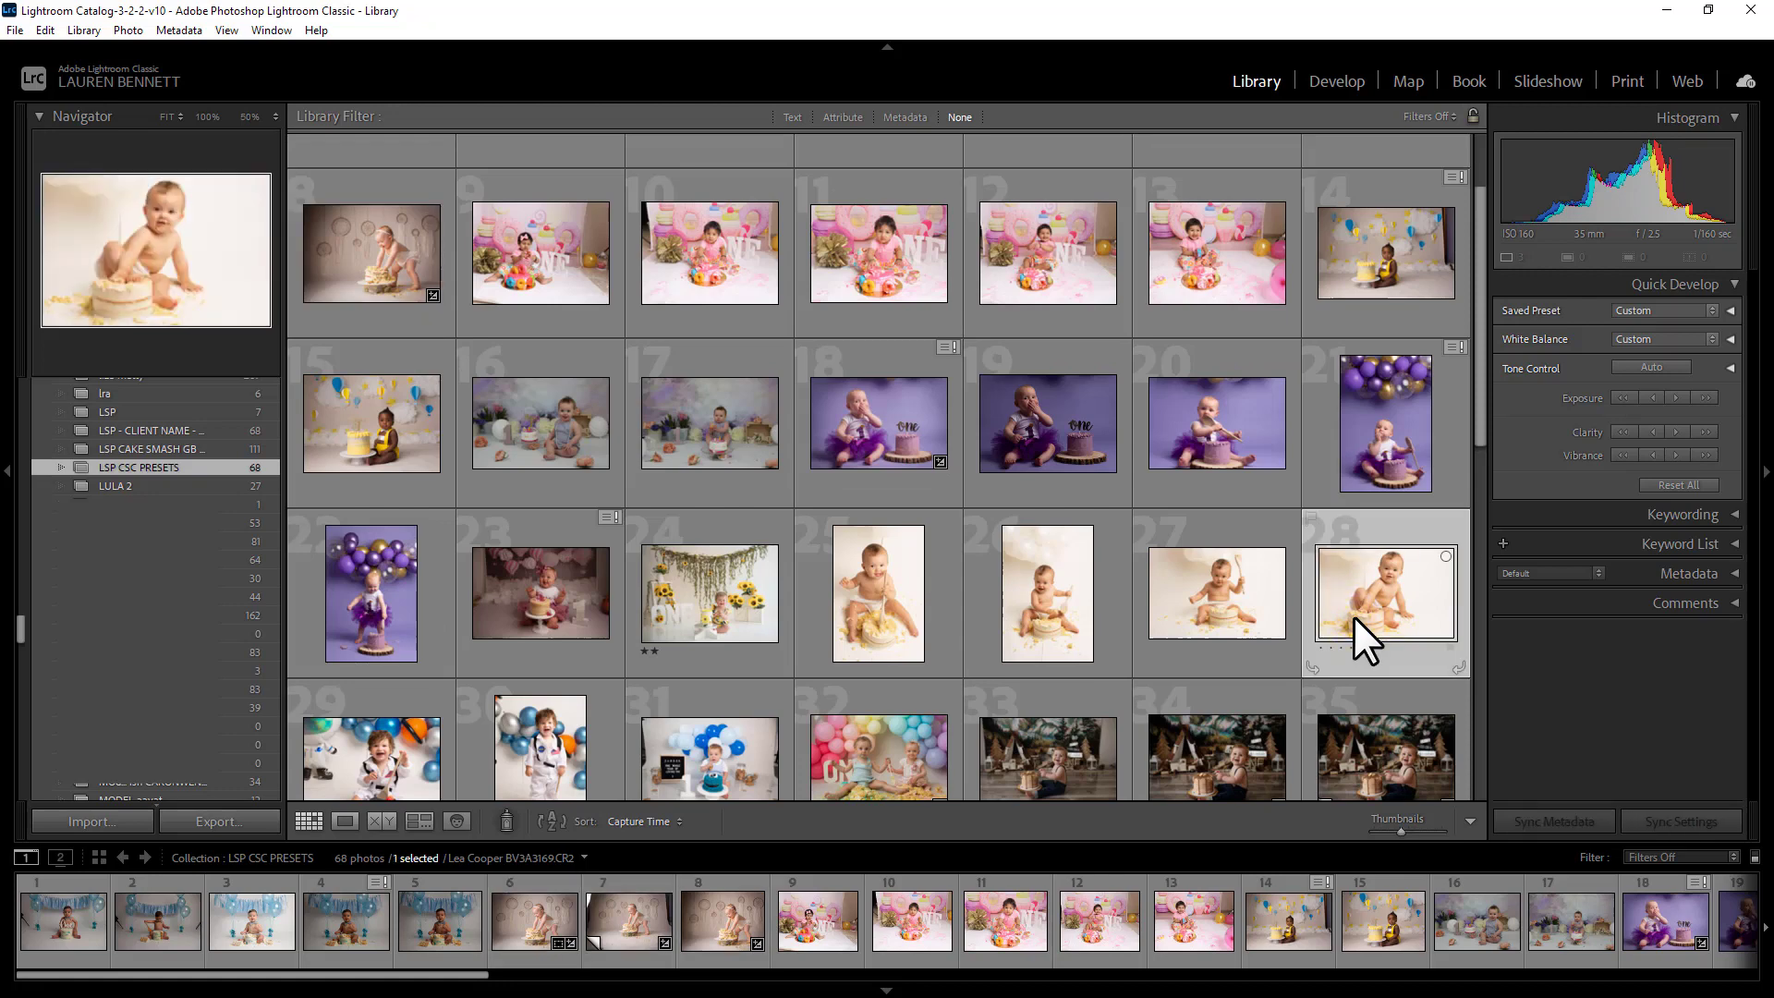
pyautogui.click(1335, 80)
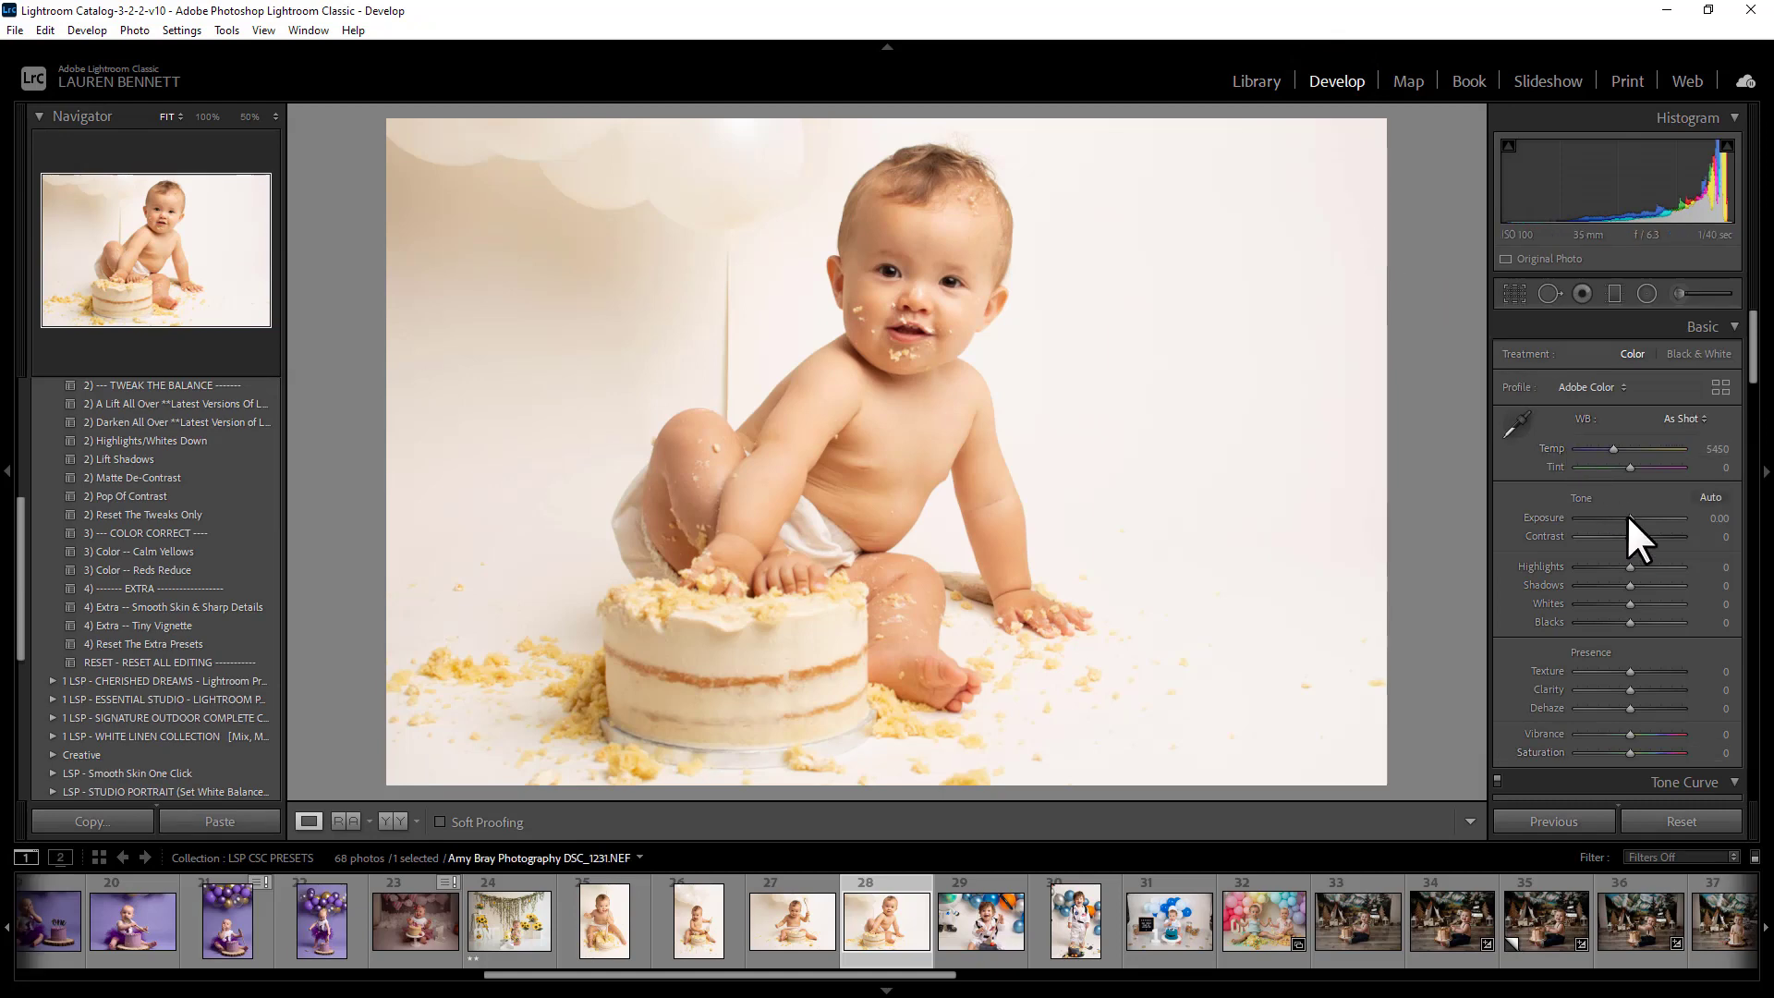
# Sample white balance from the backdrop, set Temp to 5070, reset Tint and adjust Exposure
pyautogui.moveTo(1626, 514); pyautogui.dragTo(1620, 514)
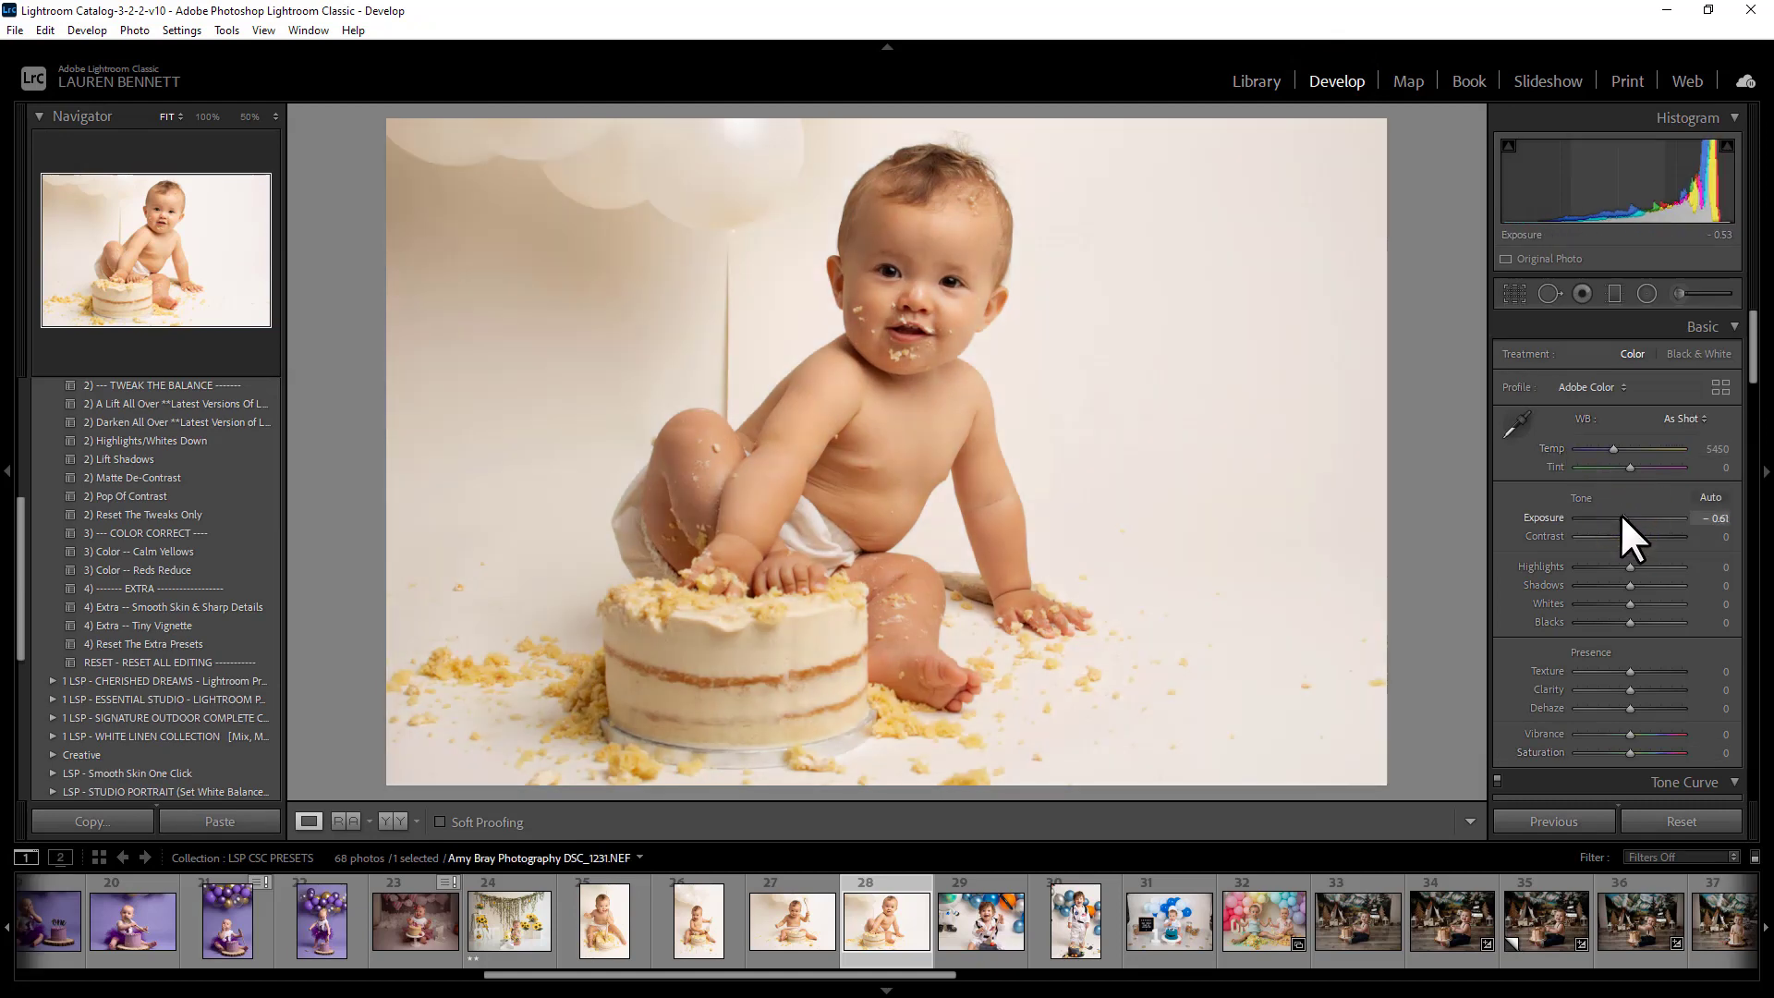
pyautogui.click(1515, 425)
pyautogui.click(1210, 371)
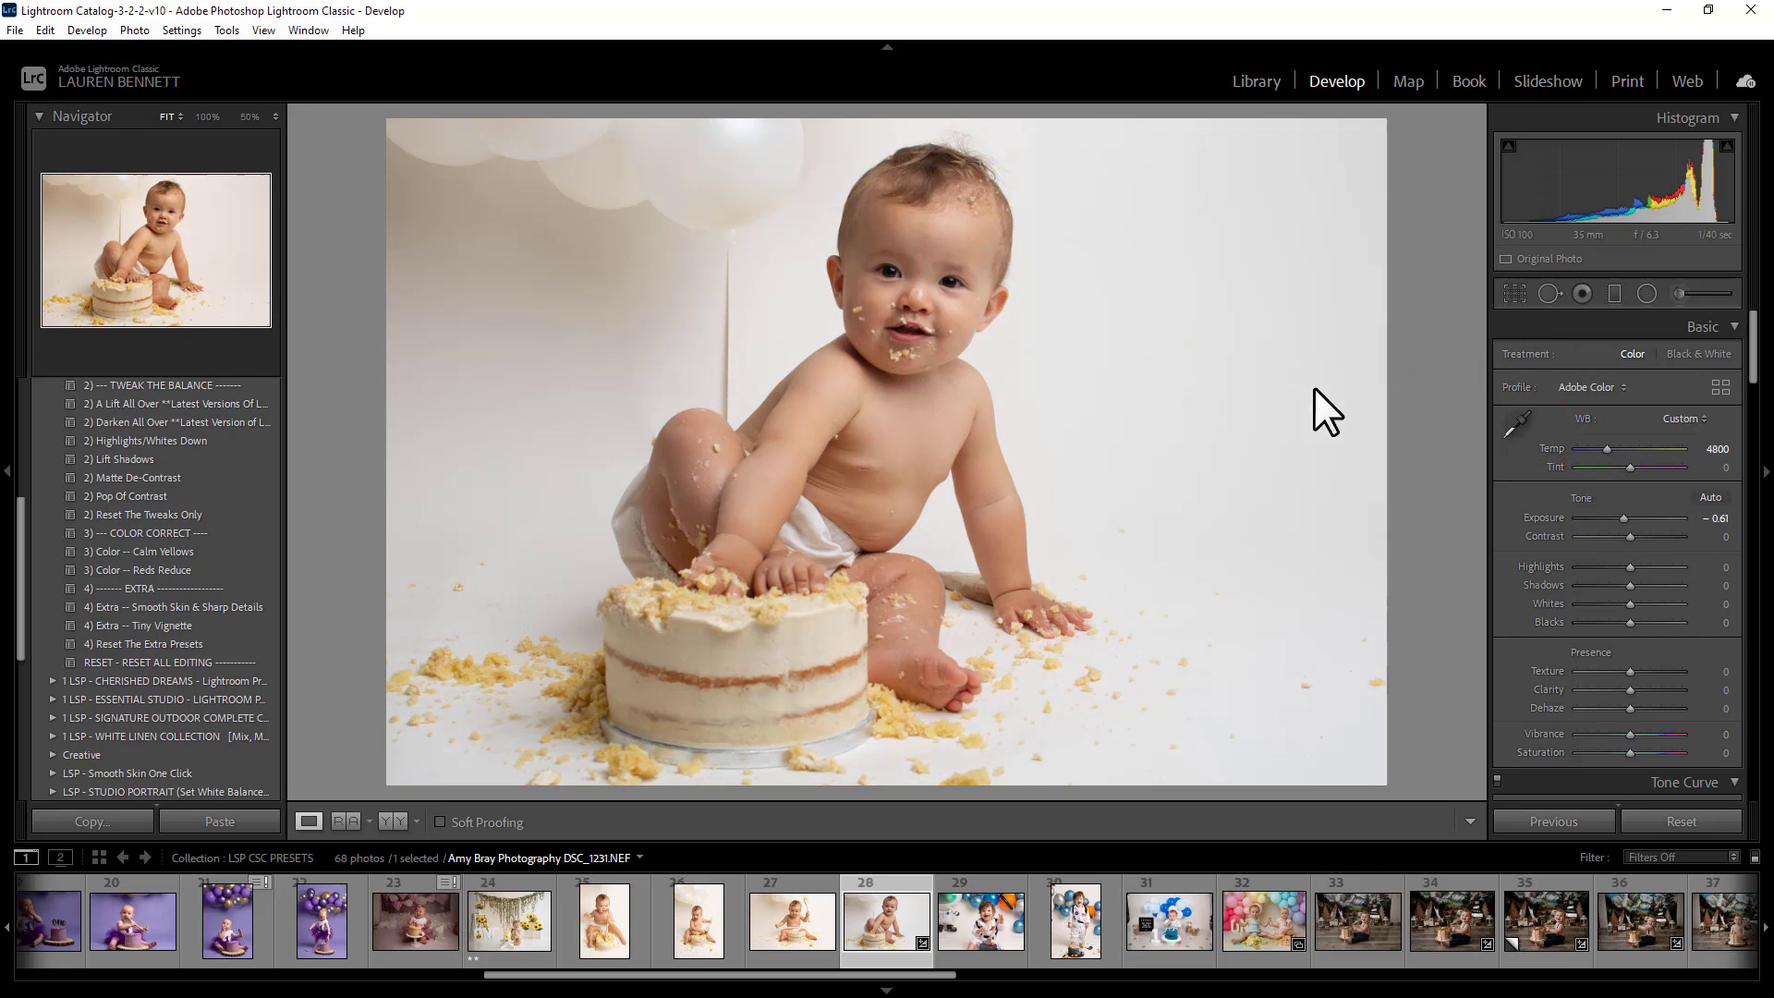
pyautogui.moveTo(1604, 445); pyautogui.dragTo(1622, 514)
pyautogui.doubleClick(1628, 464)
# Apply the Raw Profile: Portrait preset and the Mini Vintage base look
pyautogui.scroll(3, 196, 464)
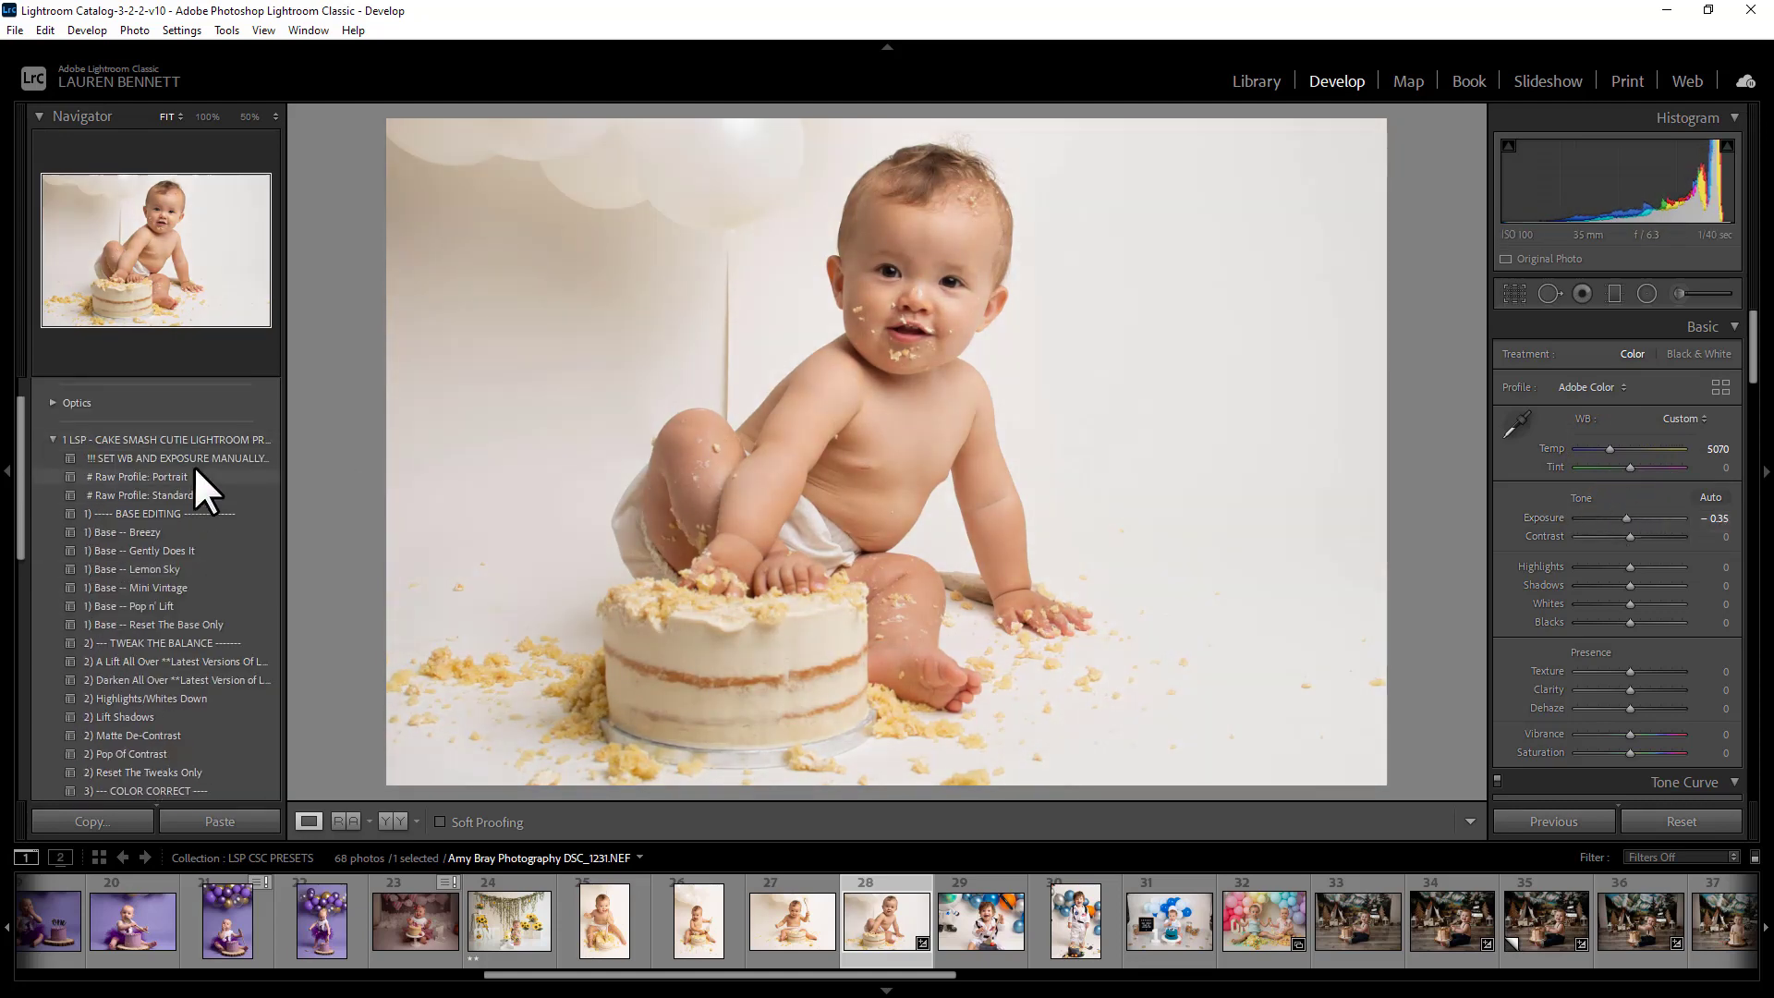
pyautogui.click(193, 476)
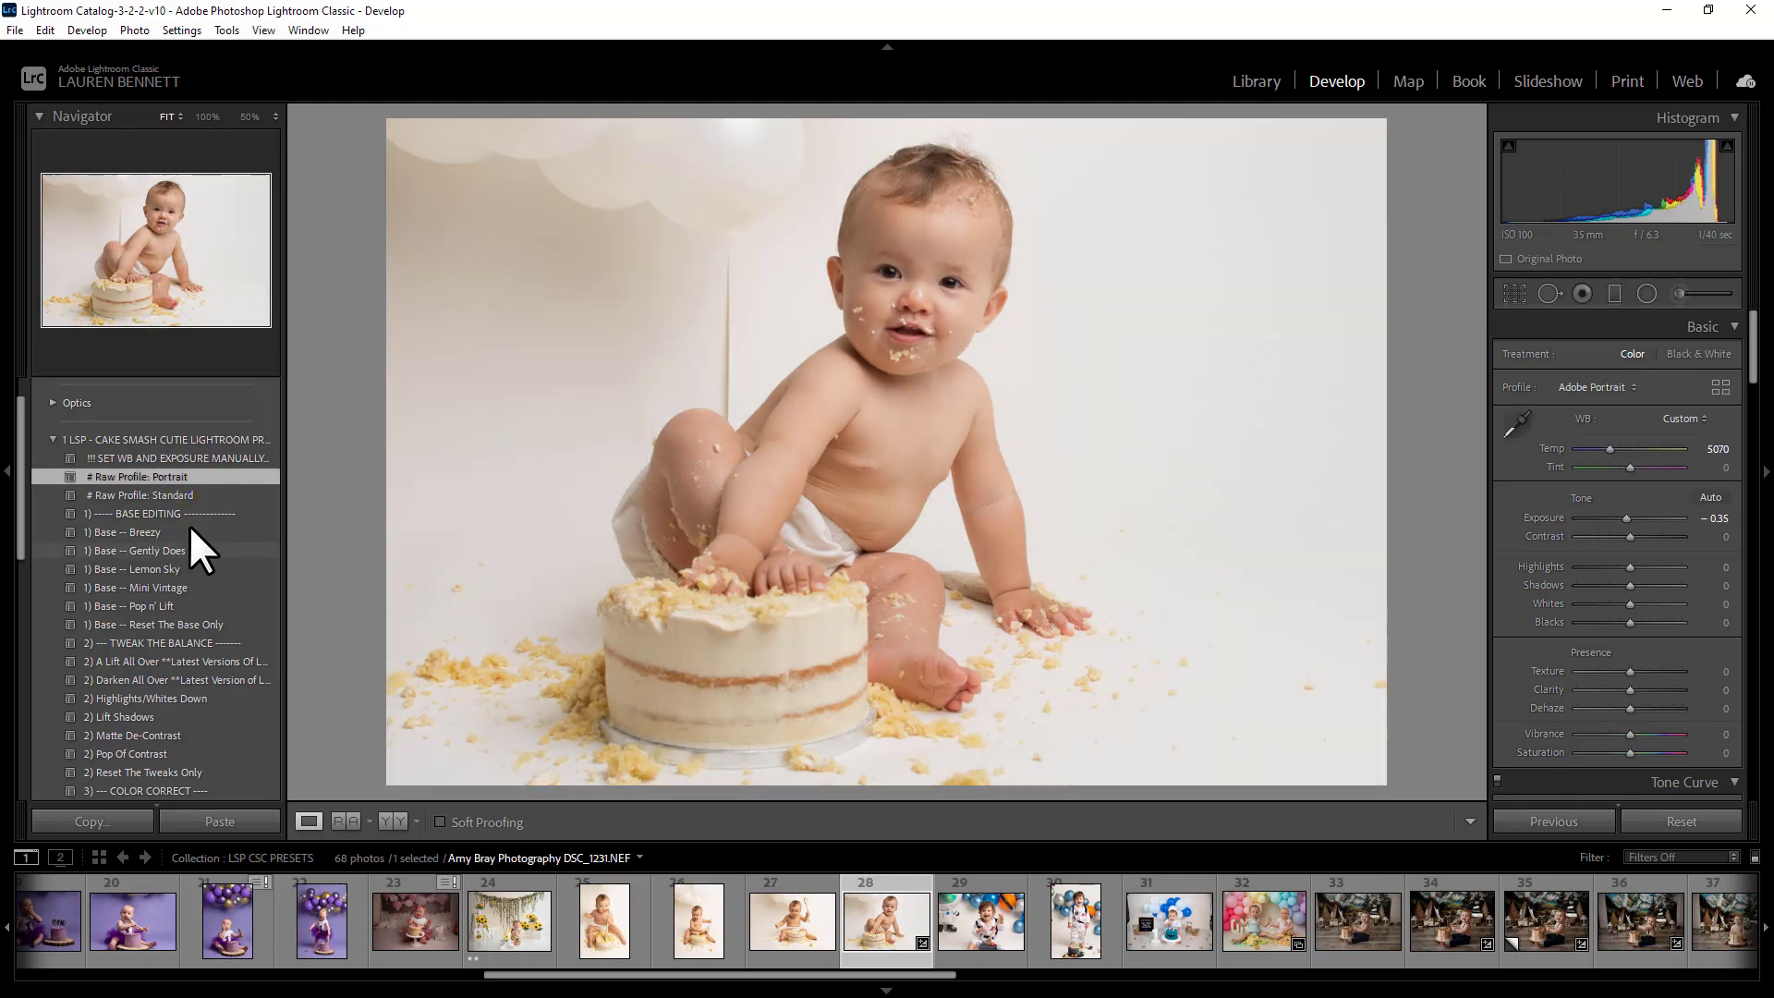
pyautogui.click(192, 574)
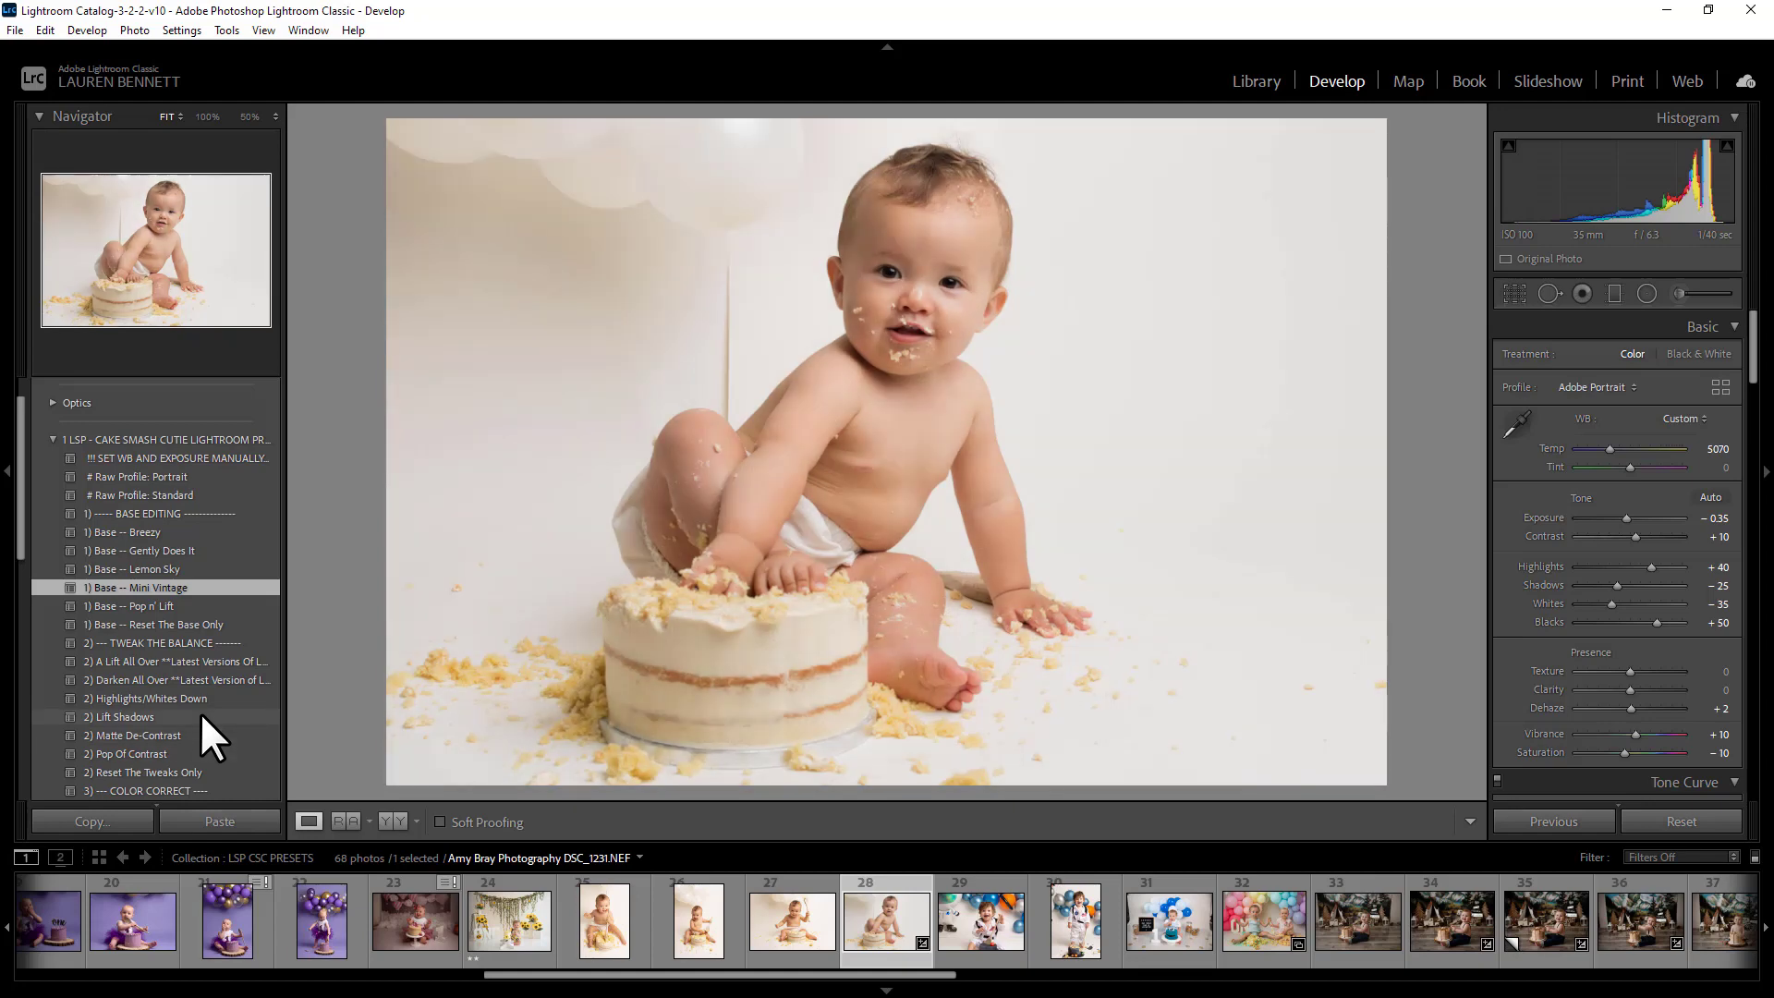
# Add Highlights/Whites Down, Pop Of Contrast, Calm Yellows and Tiny Vignette presets to photo 28
pyautogui.click(196, 698)
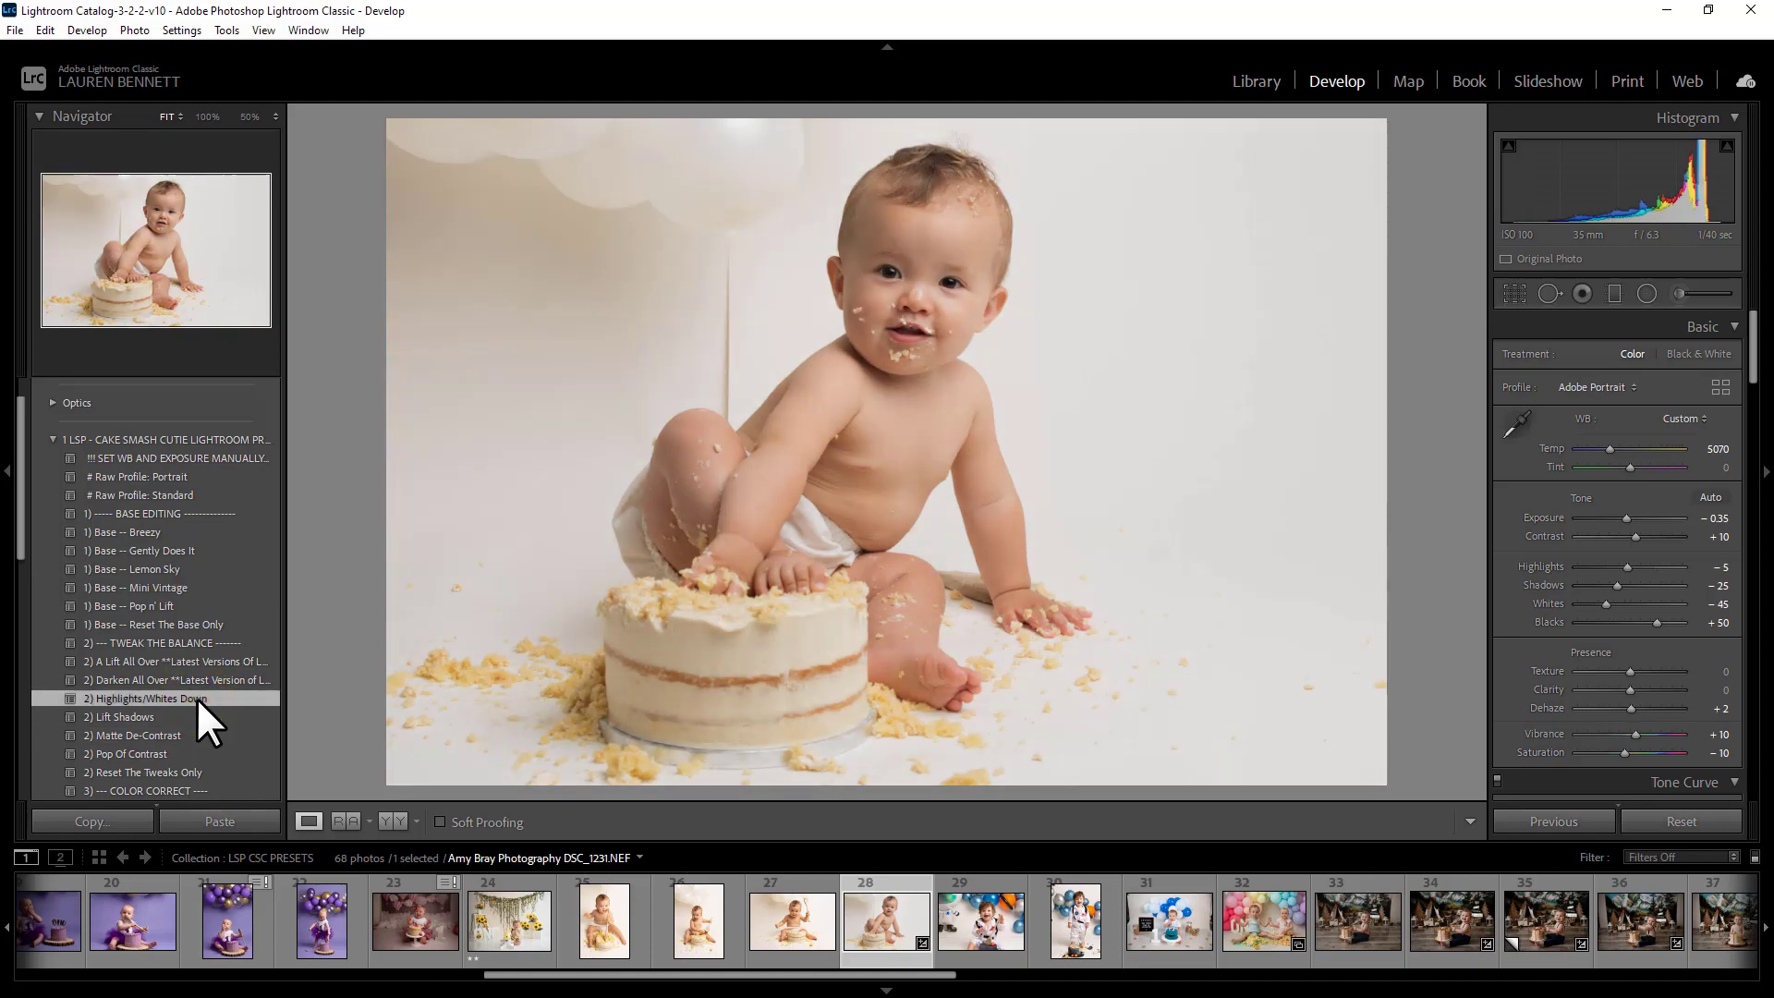
pyautogui.click(192, 754)
pyautogui.scroll(-1, 192, 717)
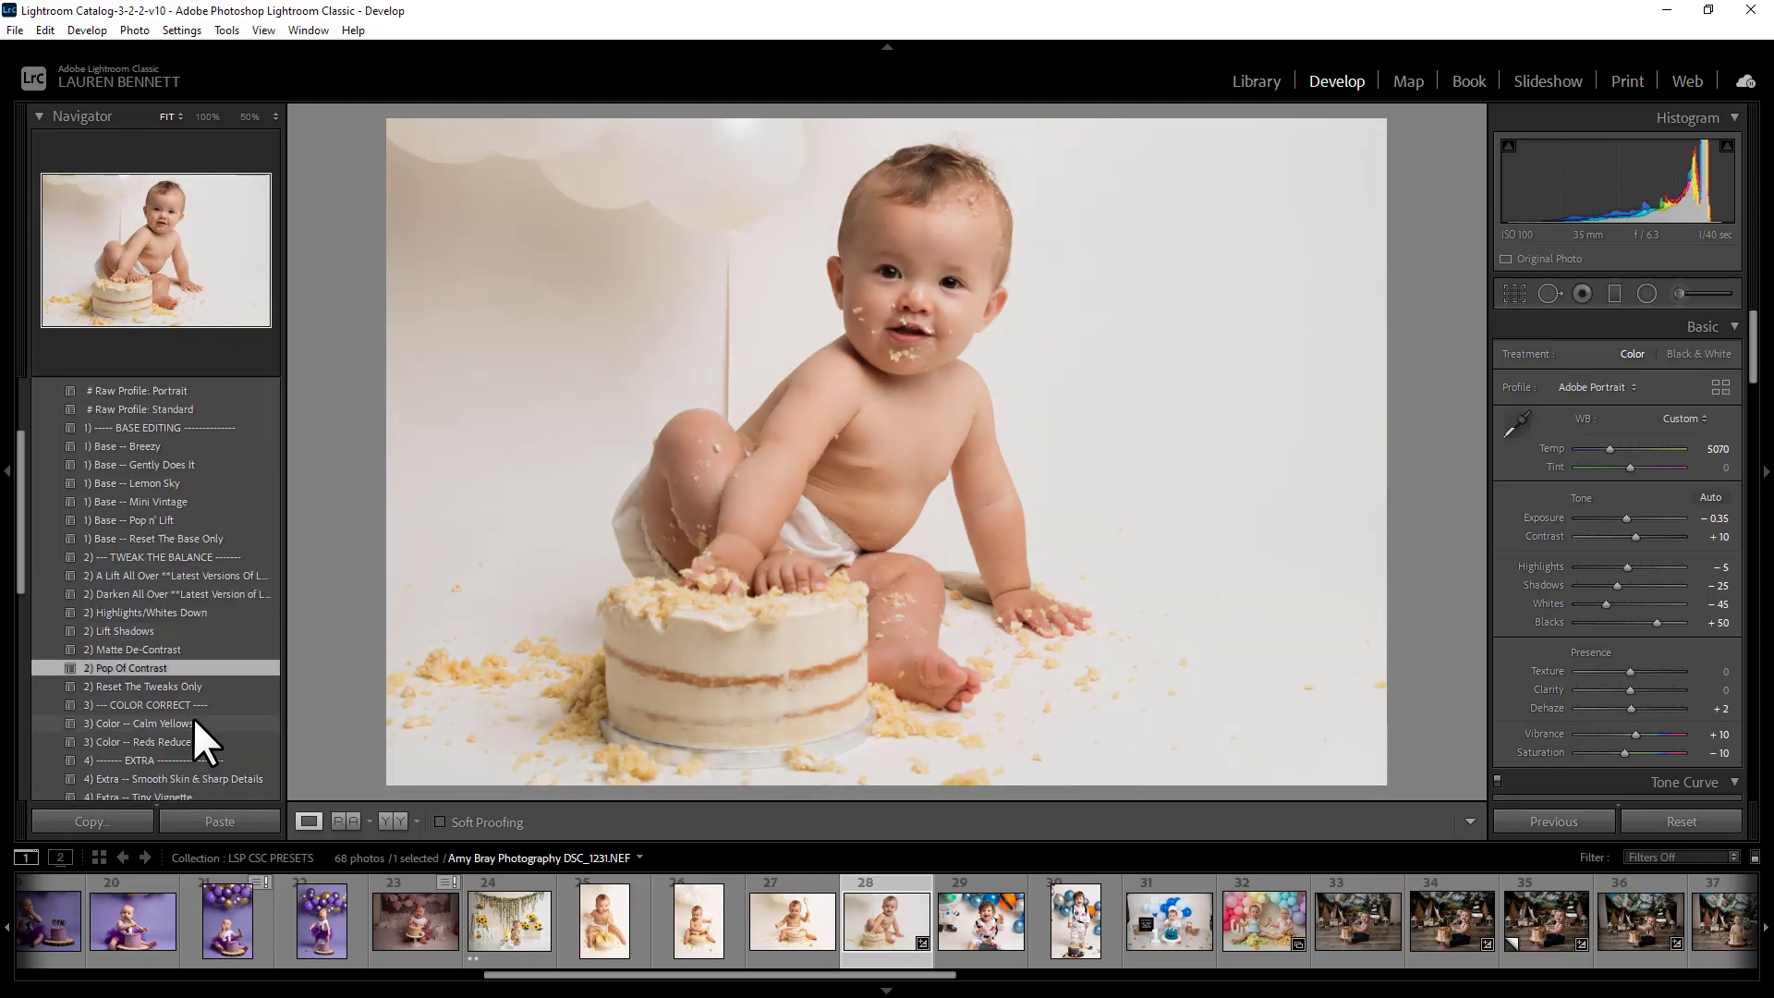
pyautogui.click(192, 717)
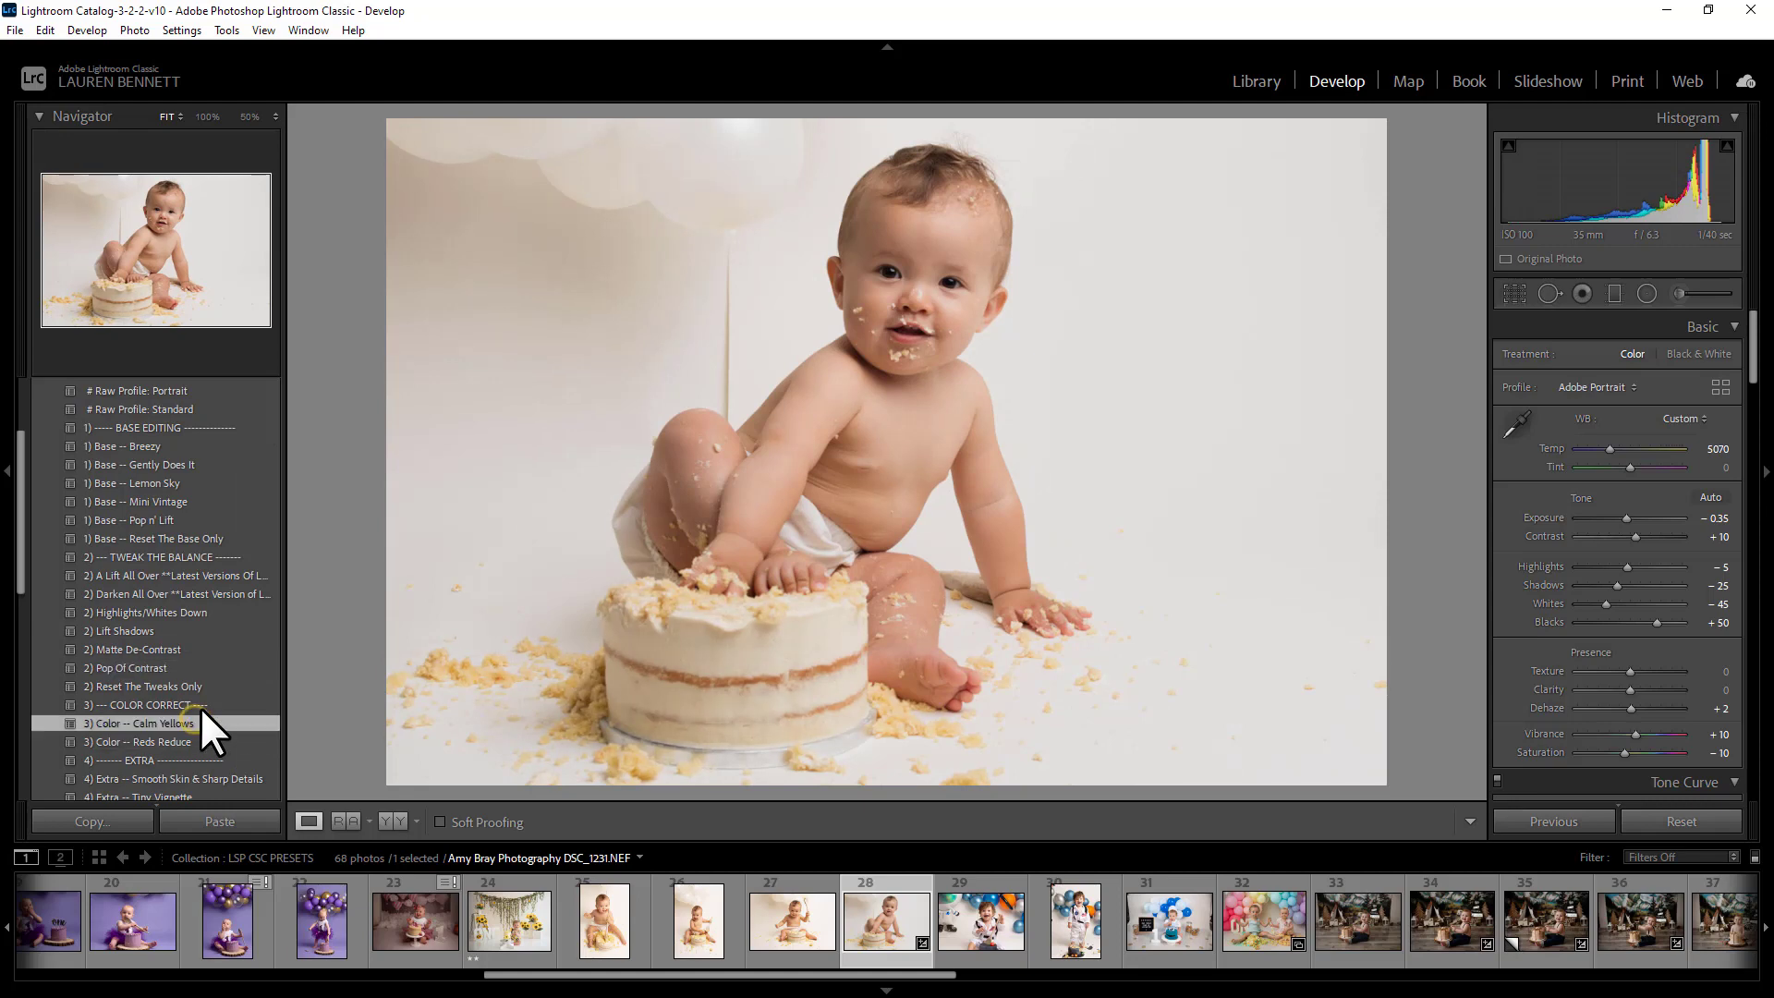
pyautogui.scroll(-2, 218, 689)
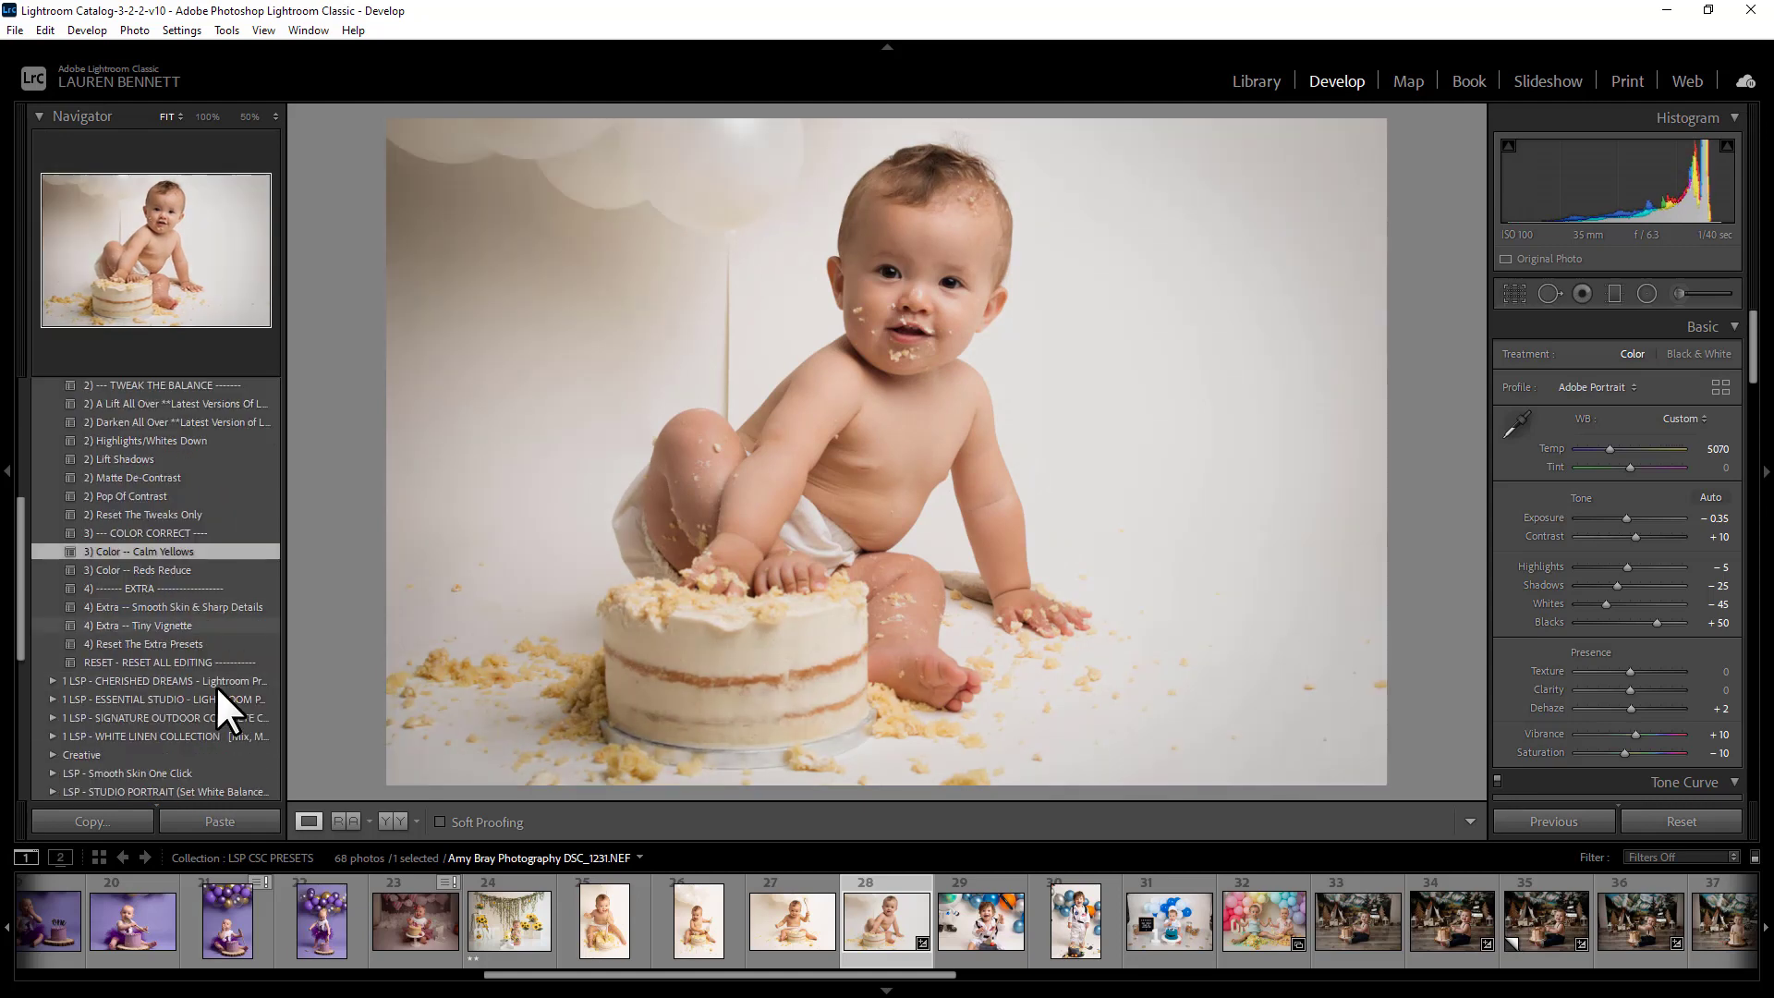
pyautogui.click(220, 625)
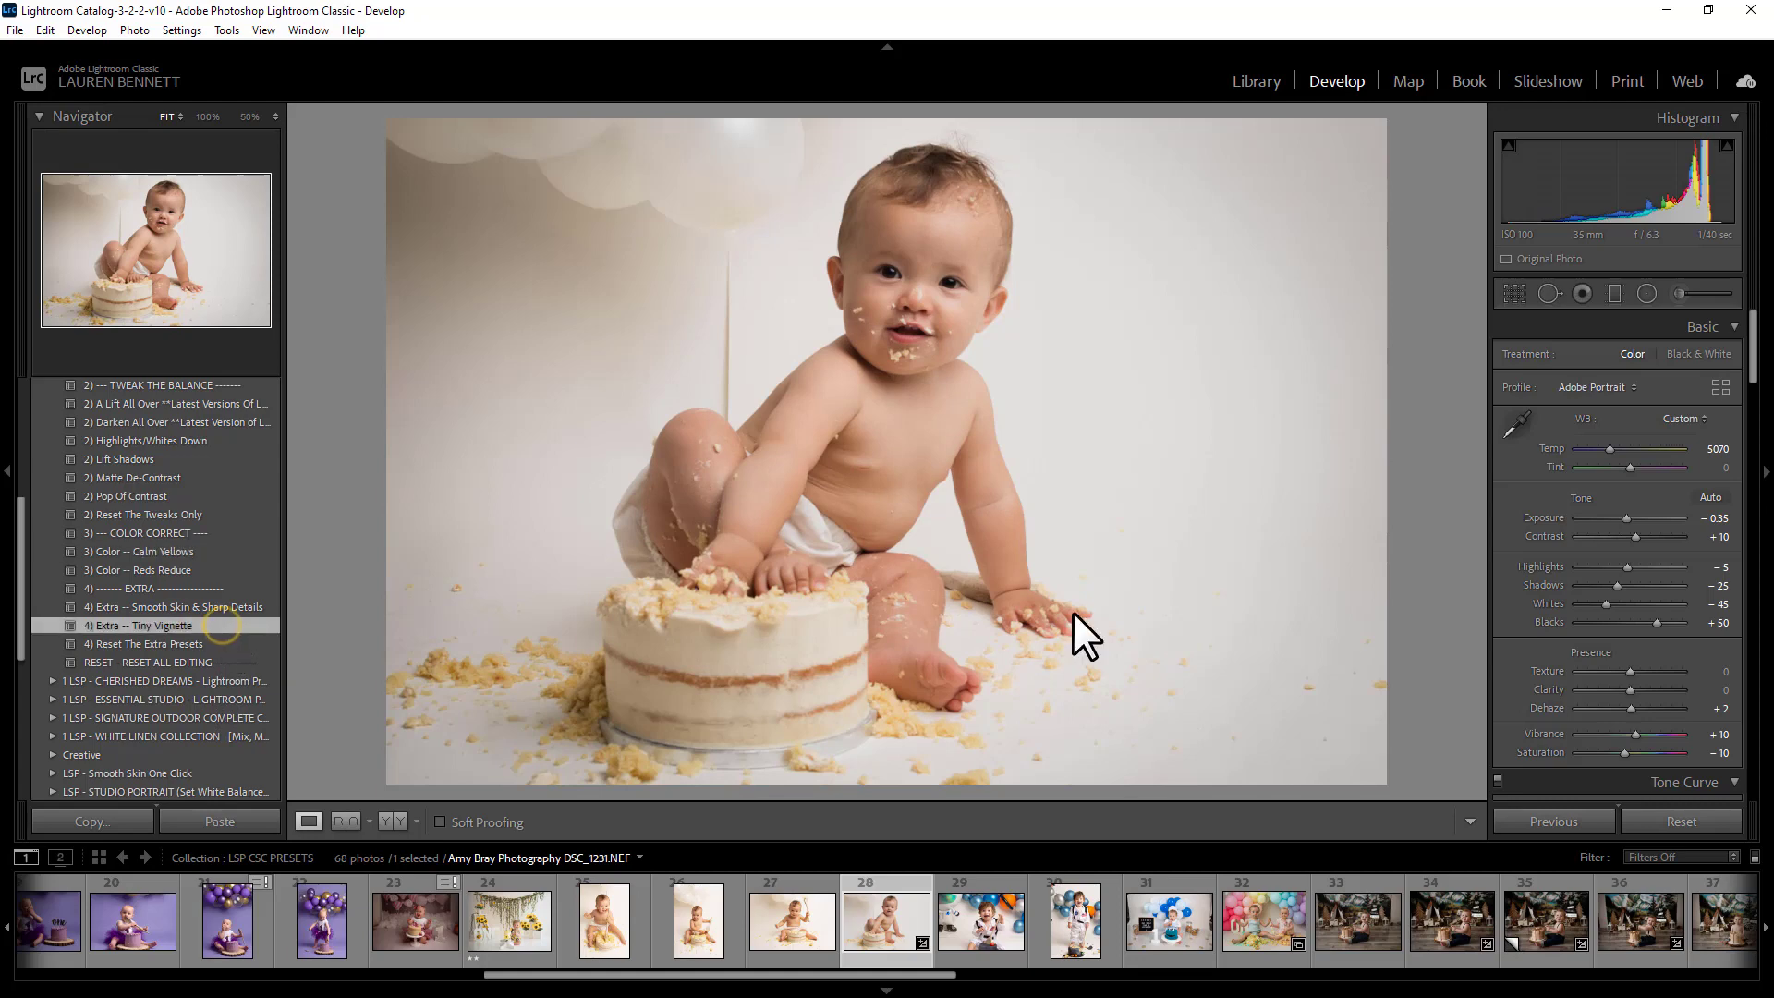
pyautogui.rightClick(873, 911)
# Create a virtual copy of photo 28 and reset the copy to unedited
pyautogui.click(1073, 675)
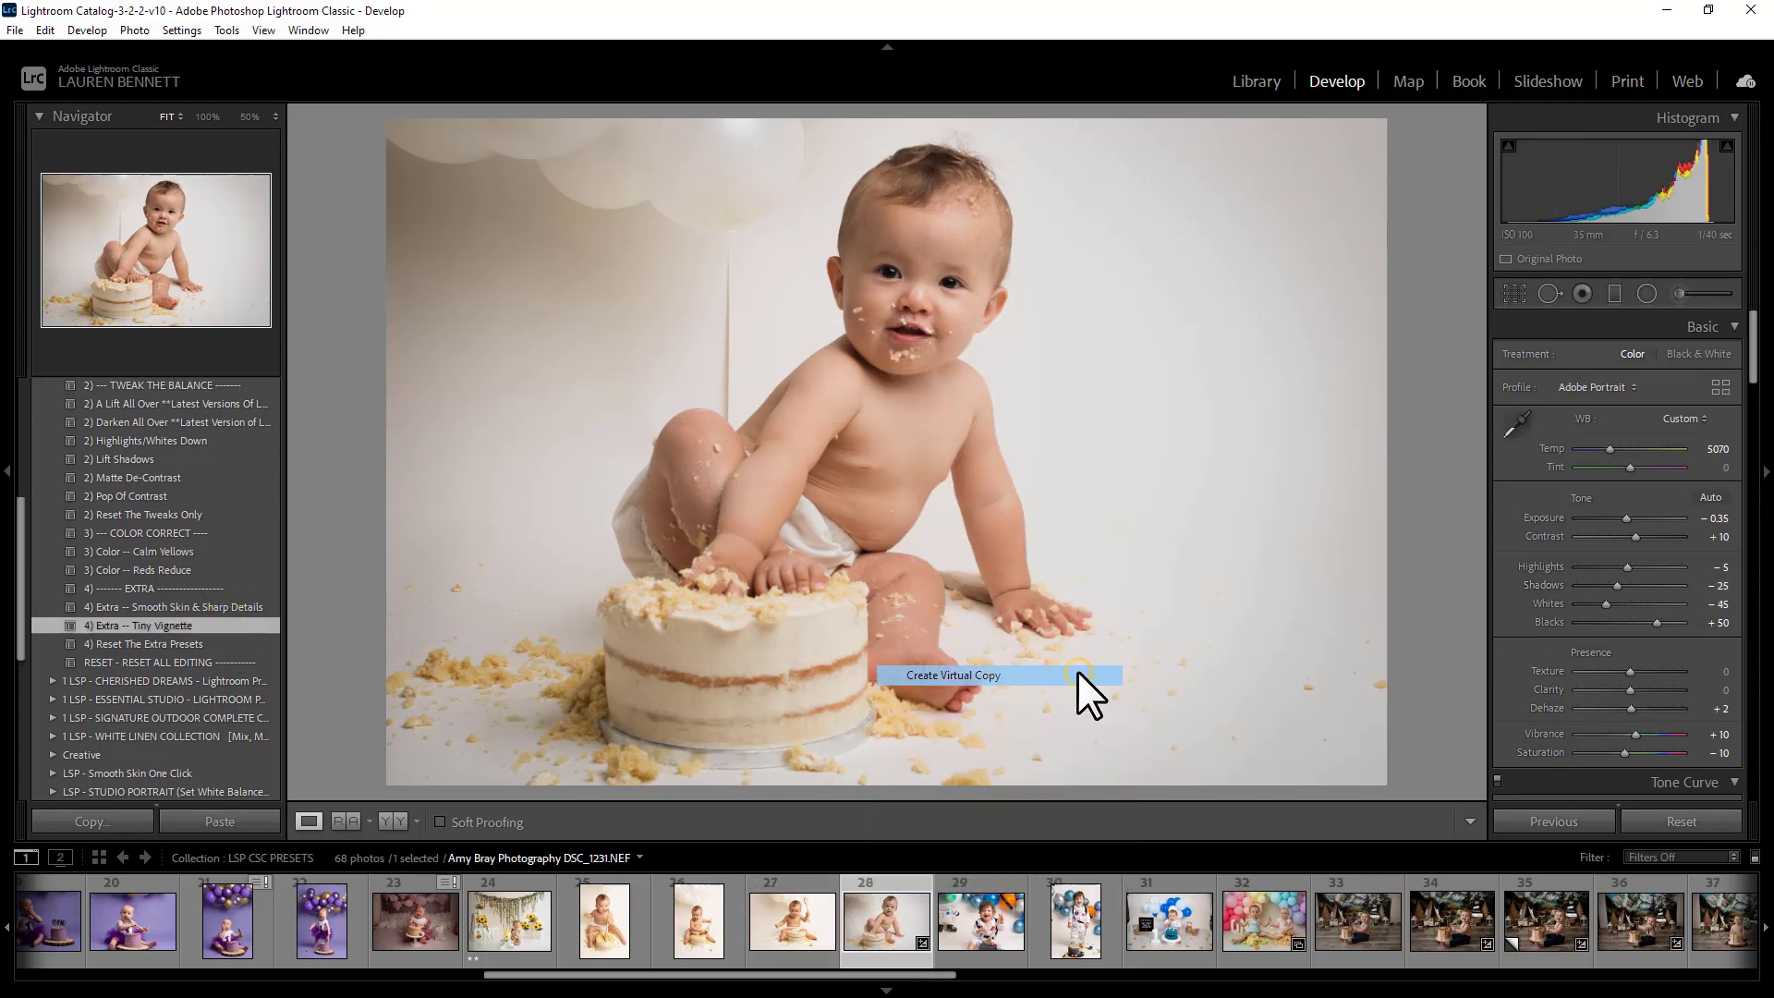
pyautogui.rightClick(903, 902)
pyautogui.moveTo(1040, 695)
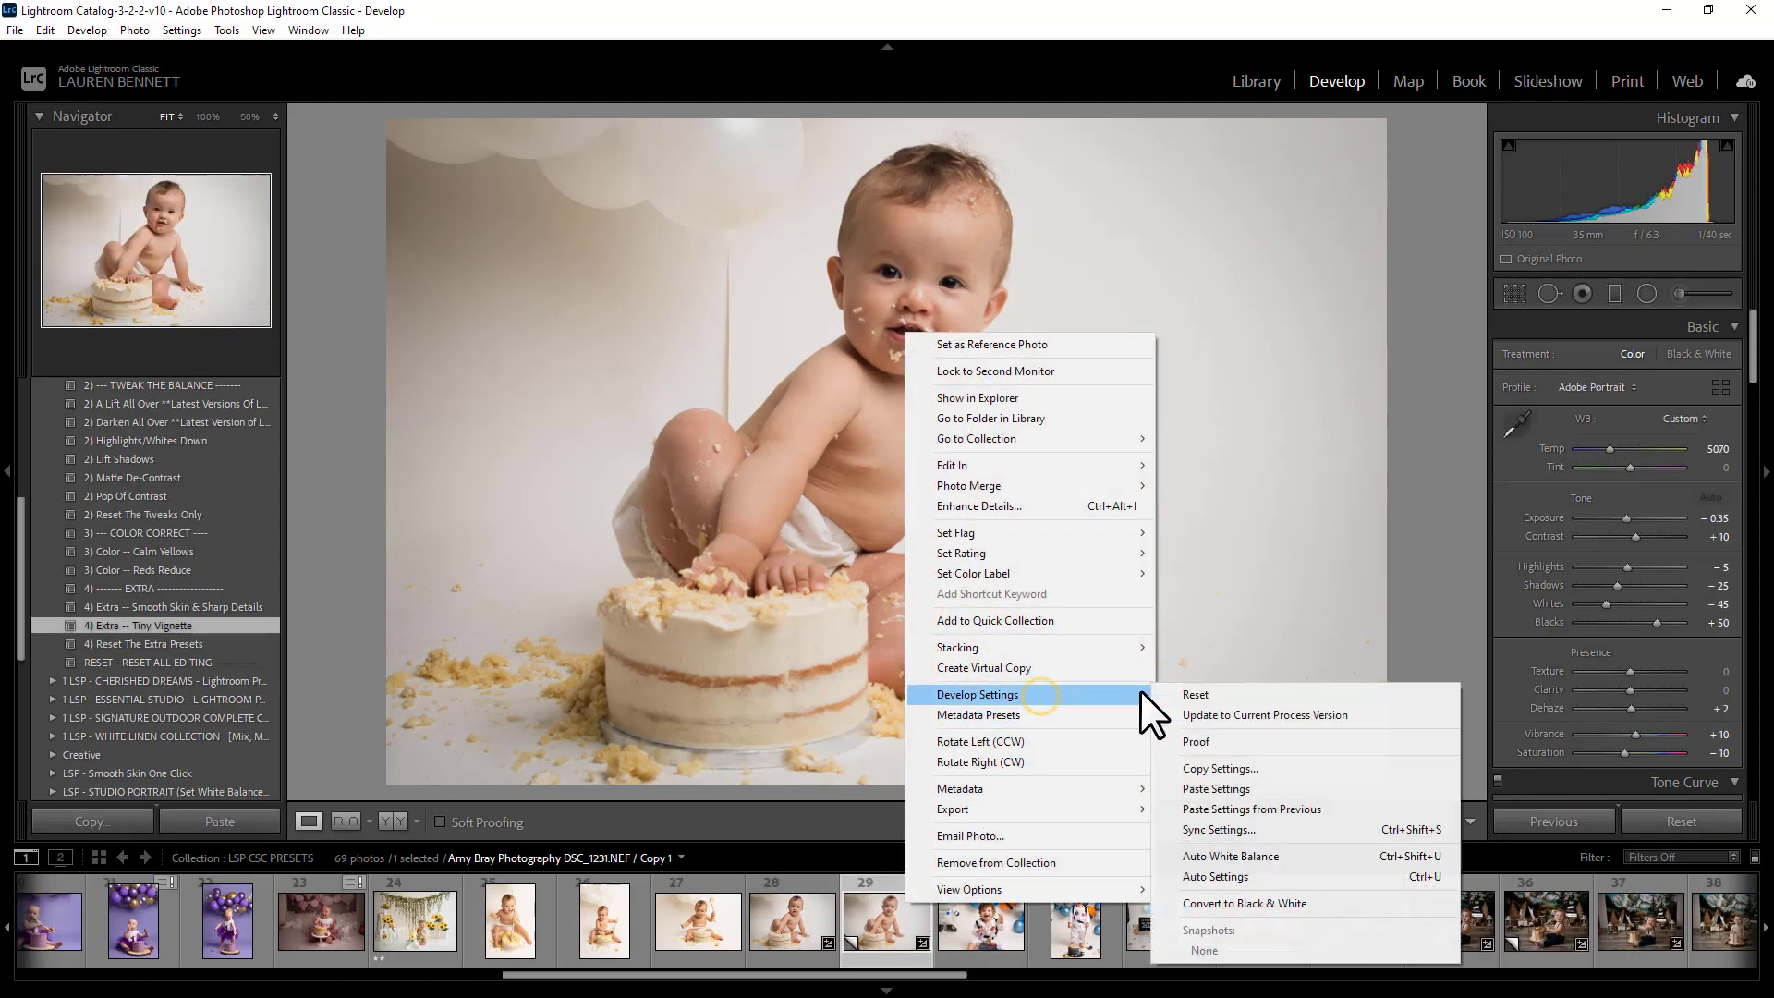
pyautogui.click(1241, 688)
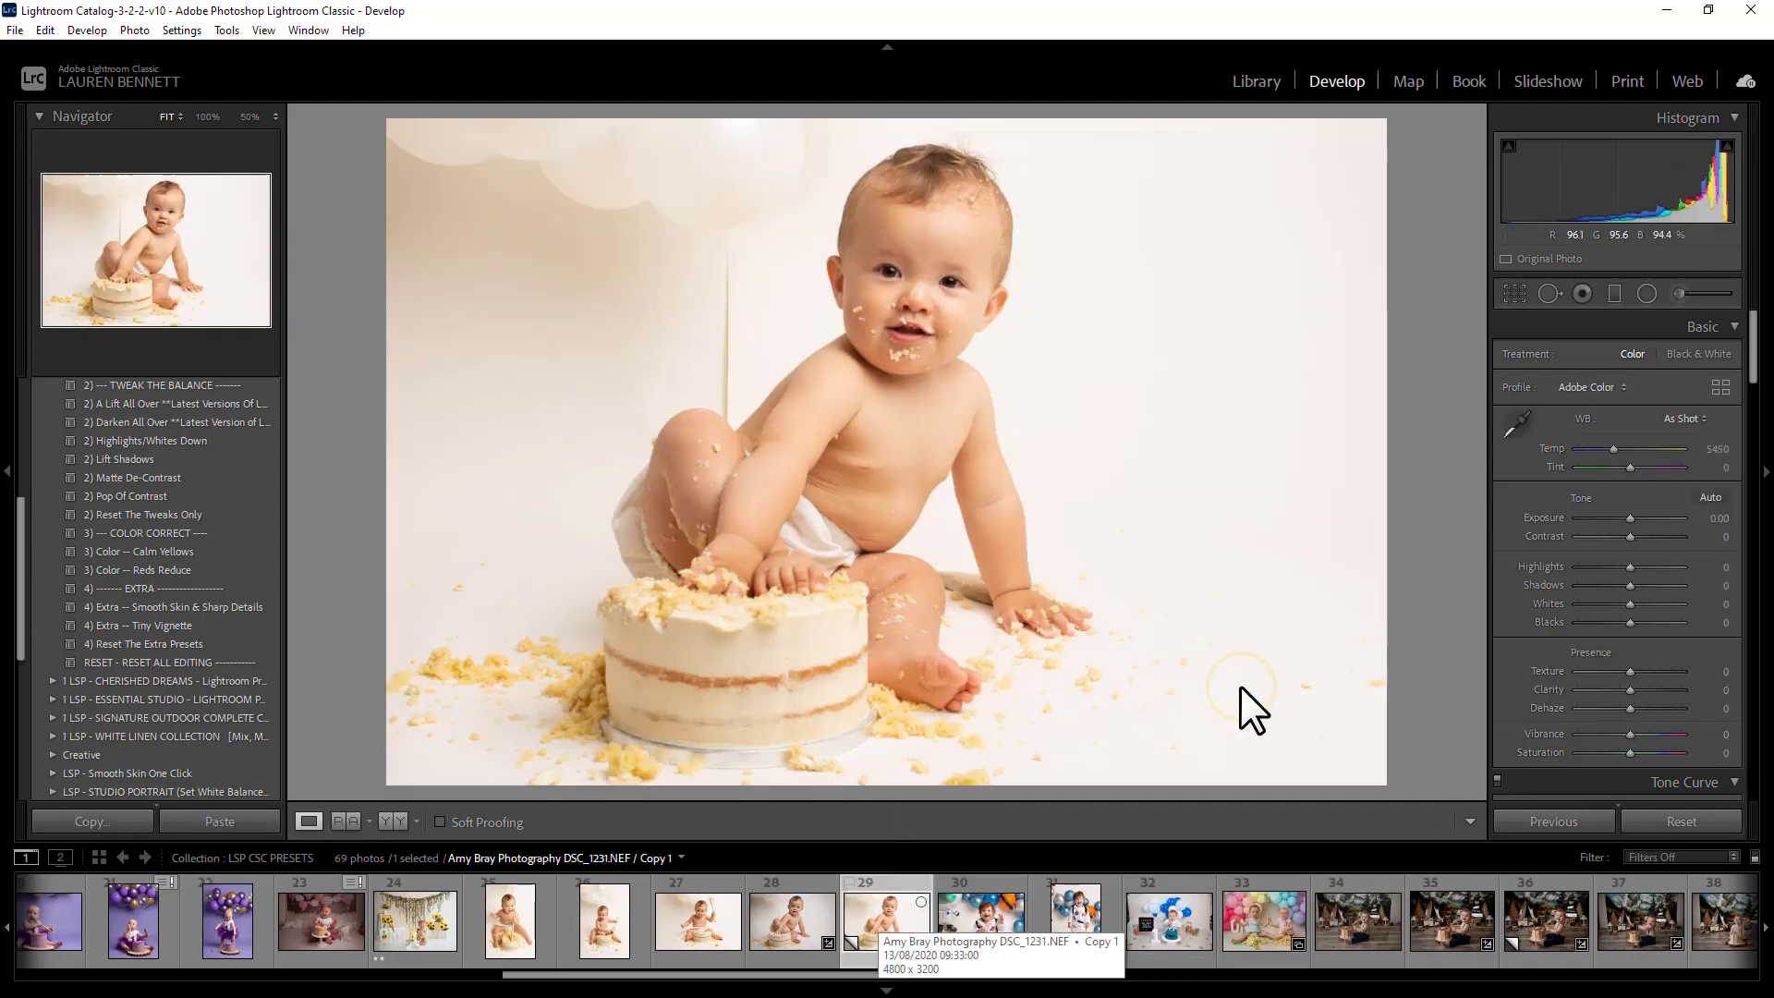
# Compare the edited original against the reset copy, returning to the original's Exposure field
pyautogui.click(797, 915)
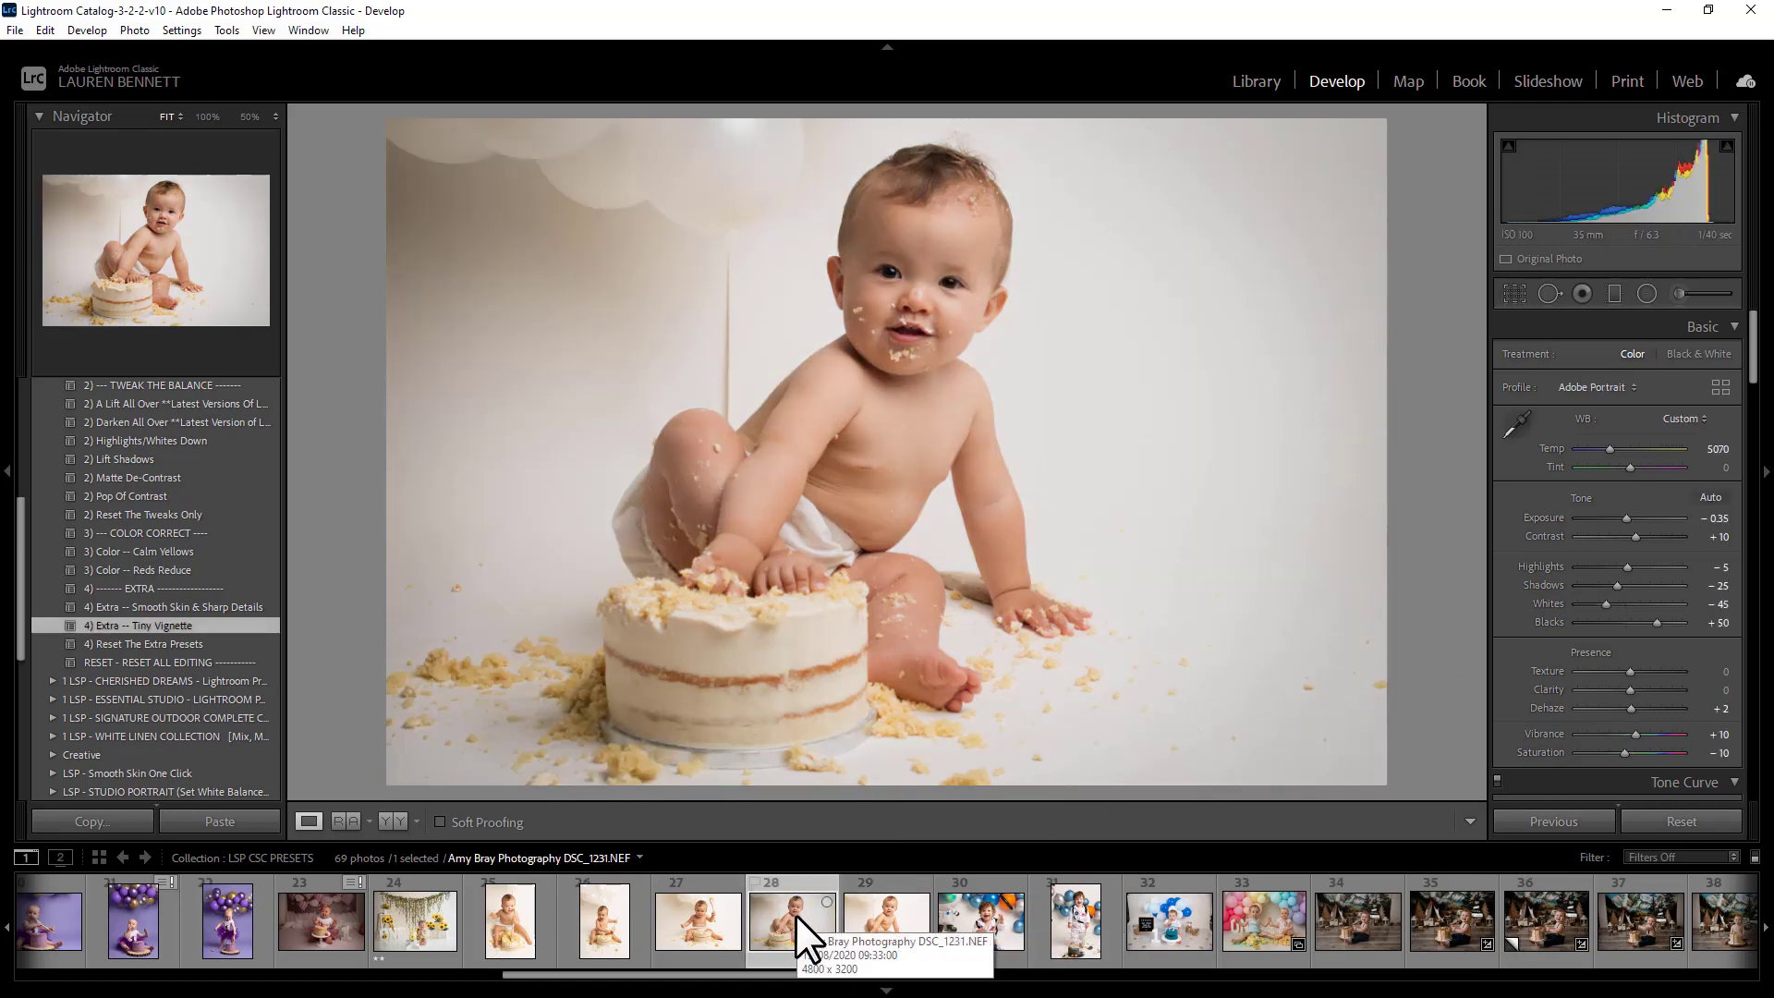
pyautogui.click(891, 916)
pyautogui.click(801, 920)
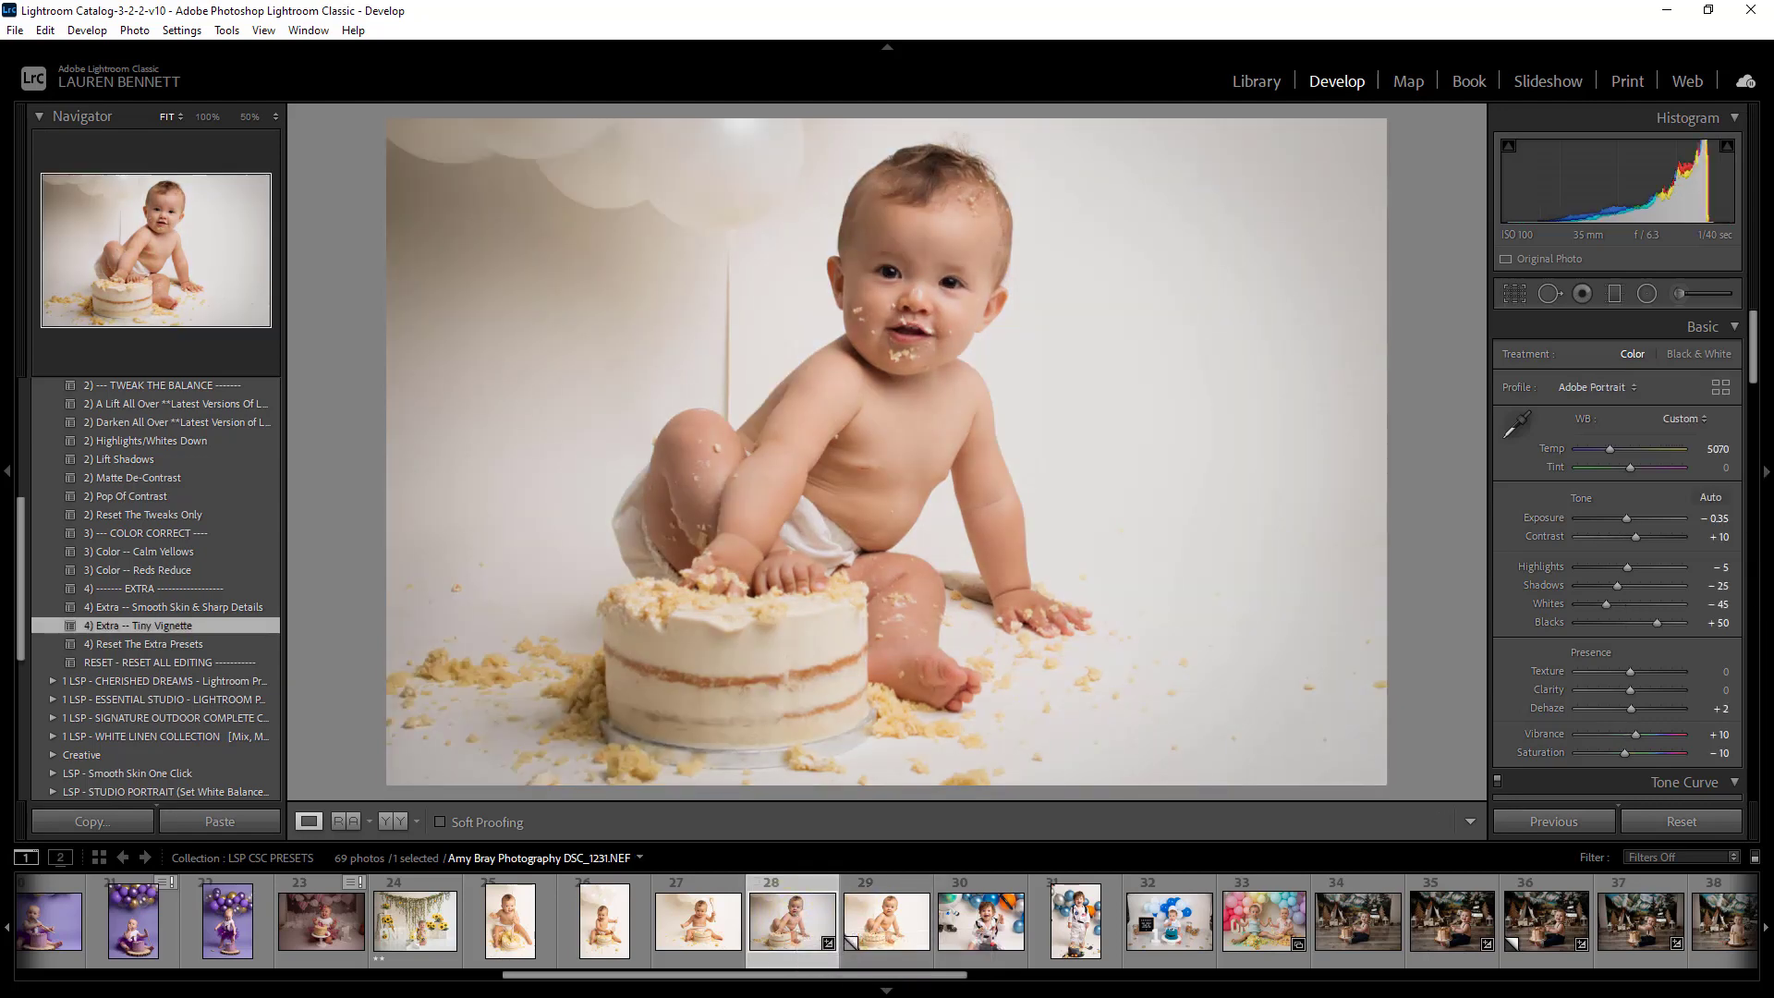
pyautogui.click(1712, 519)
# Set Exposure to -0.05 and synchronize photo 28's edits onto photos 25 through 27
pyautogui.press('Up')
pyautogui.press('Up')
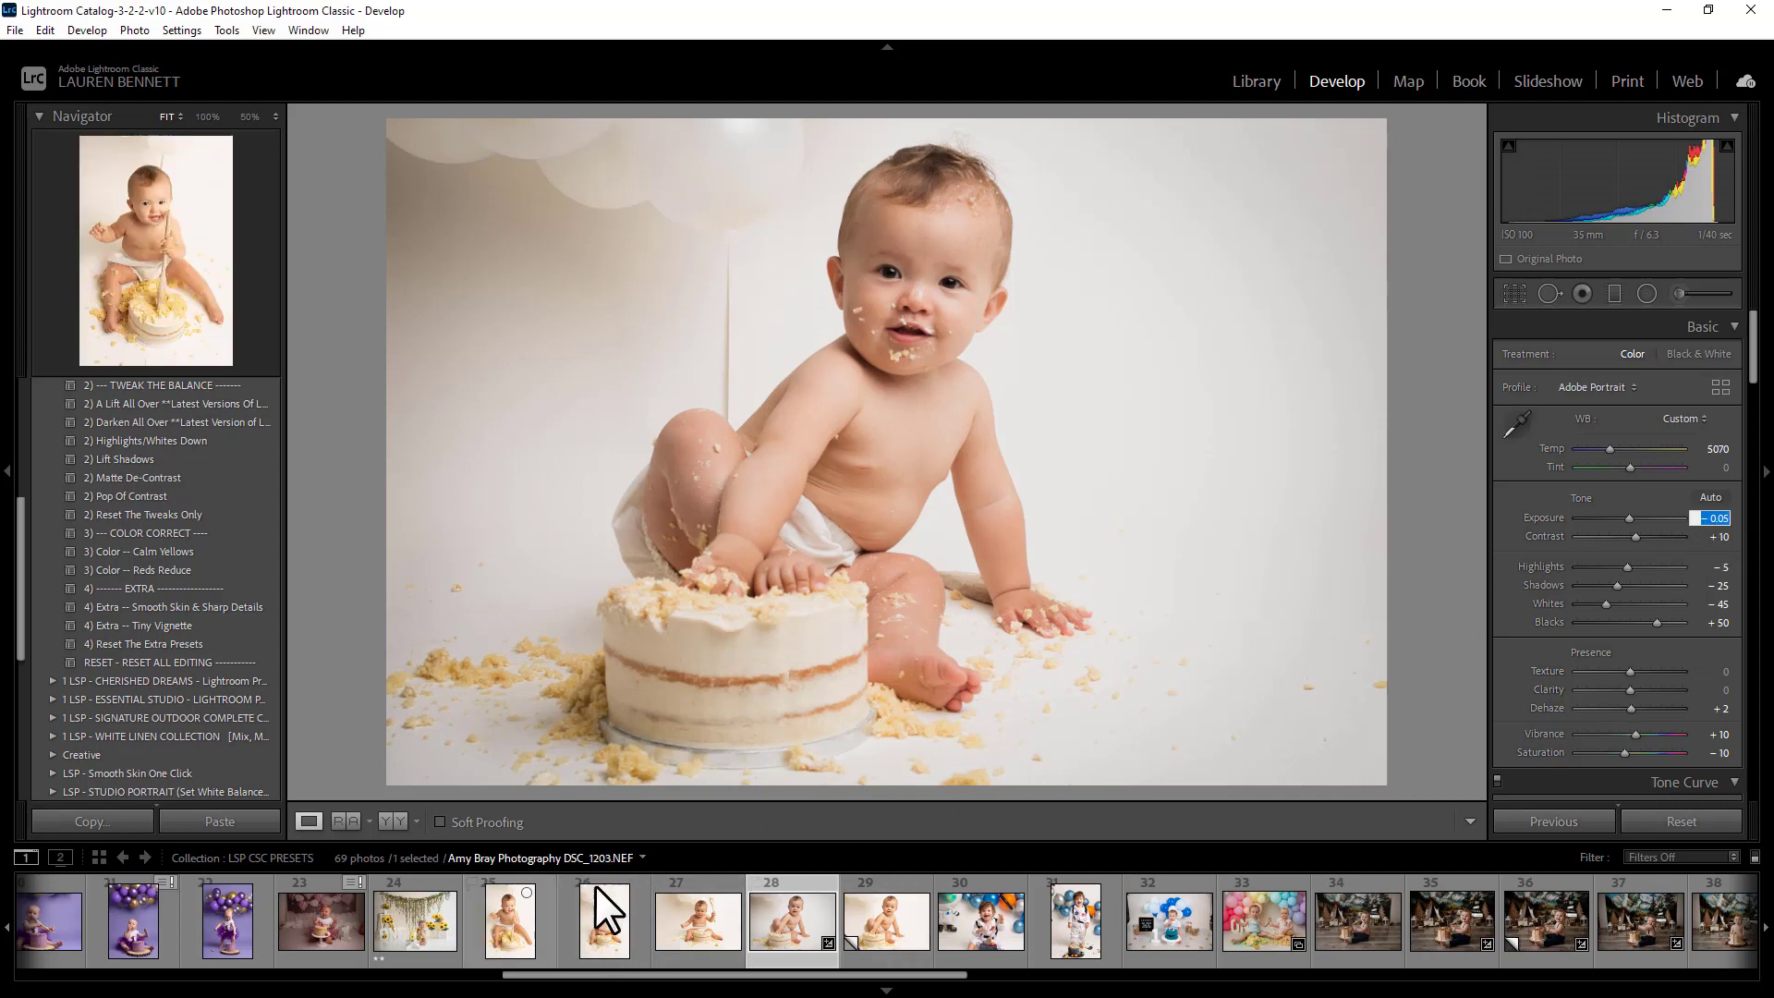
pyautogui.keyDown('shift'); pyautogui.click(497, 917); pyautogui.keyUp('shift')
pyautogui.rightClick(513, 907)
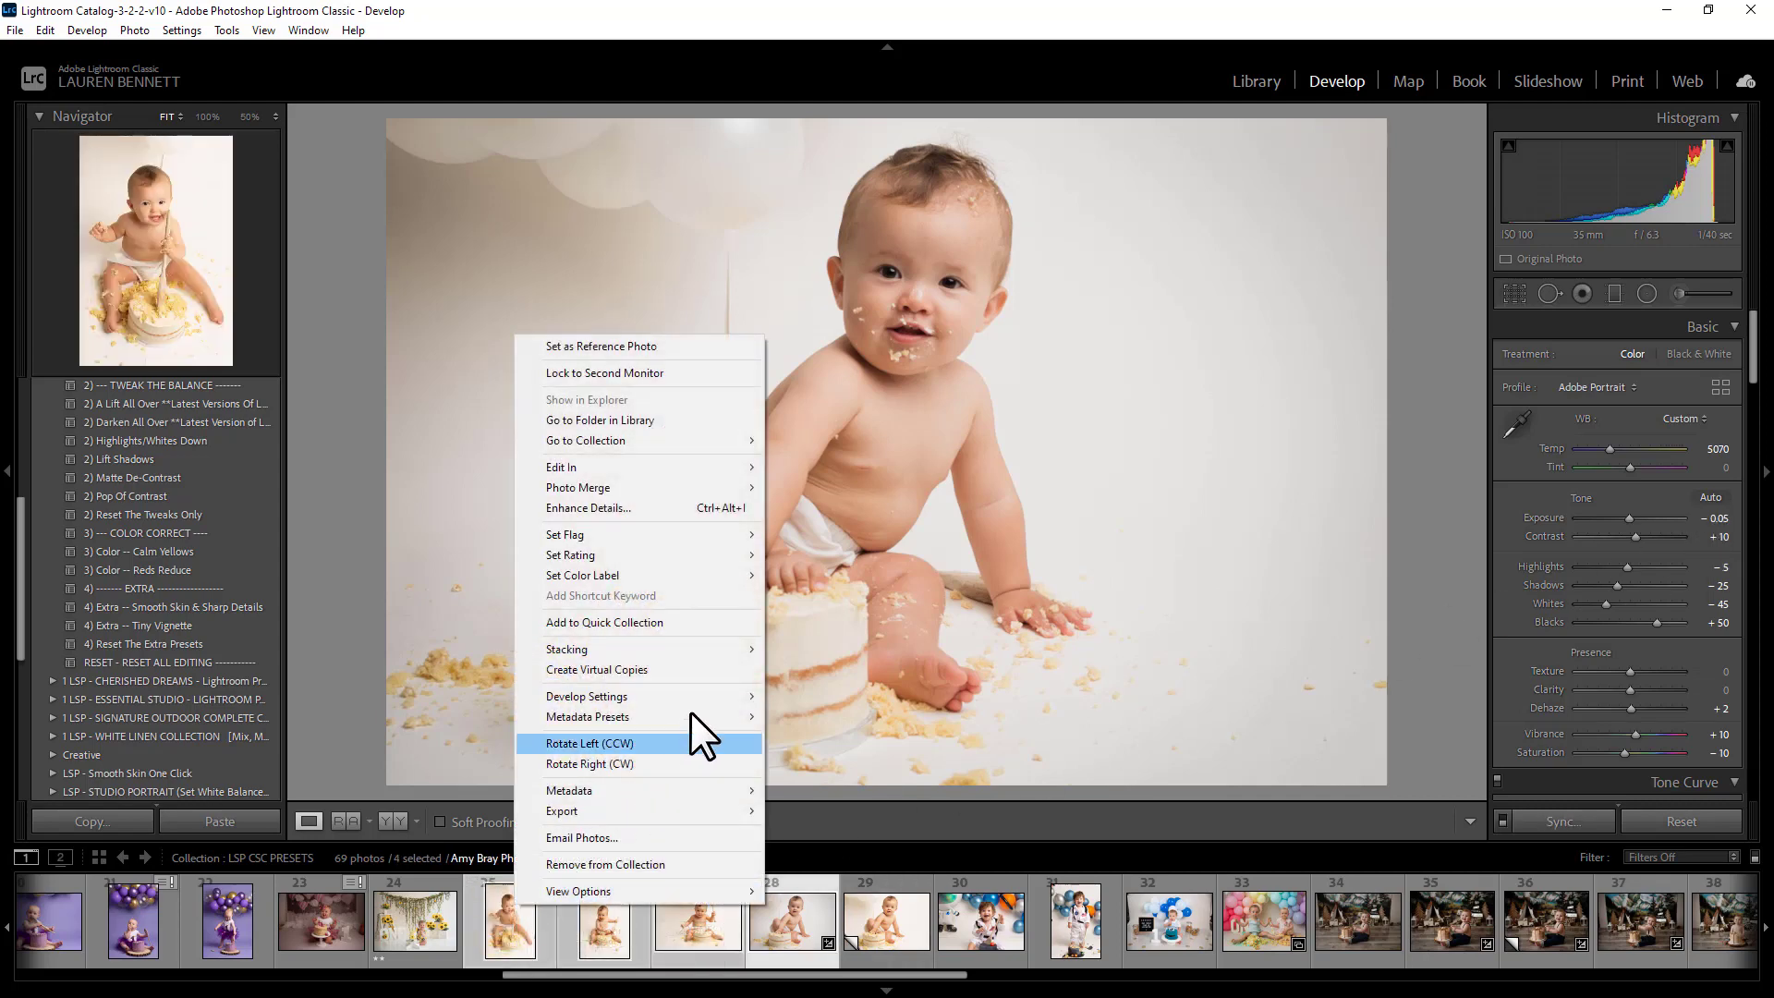
pyautogui.moveTo(693, 711)
pyautogui.click(903, 752)
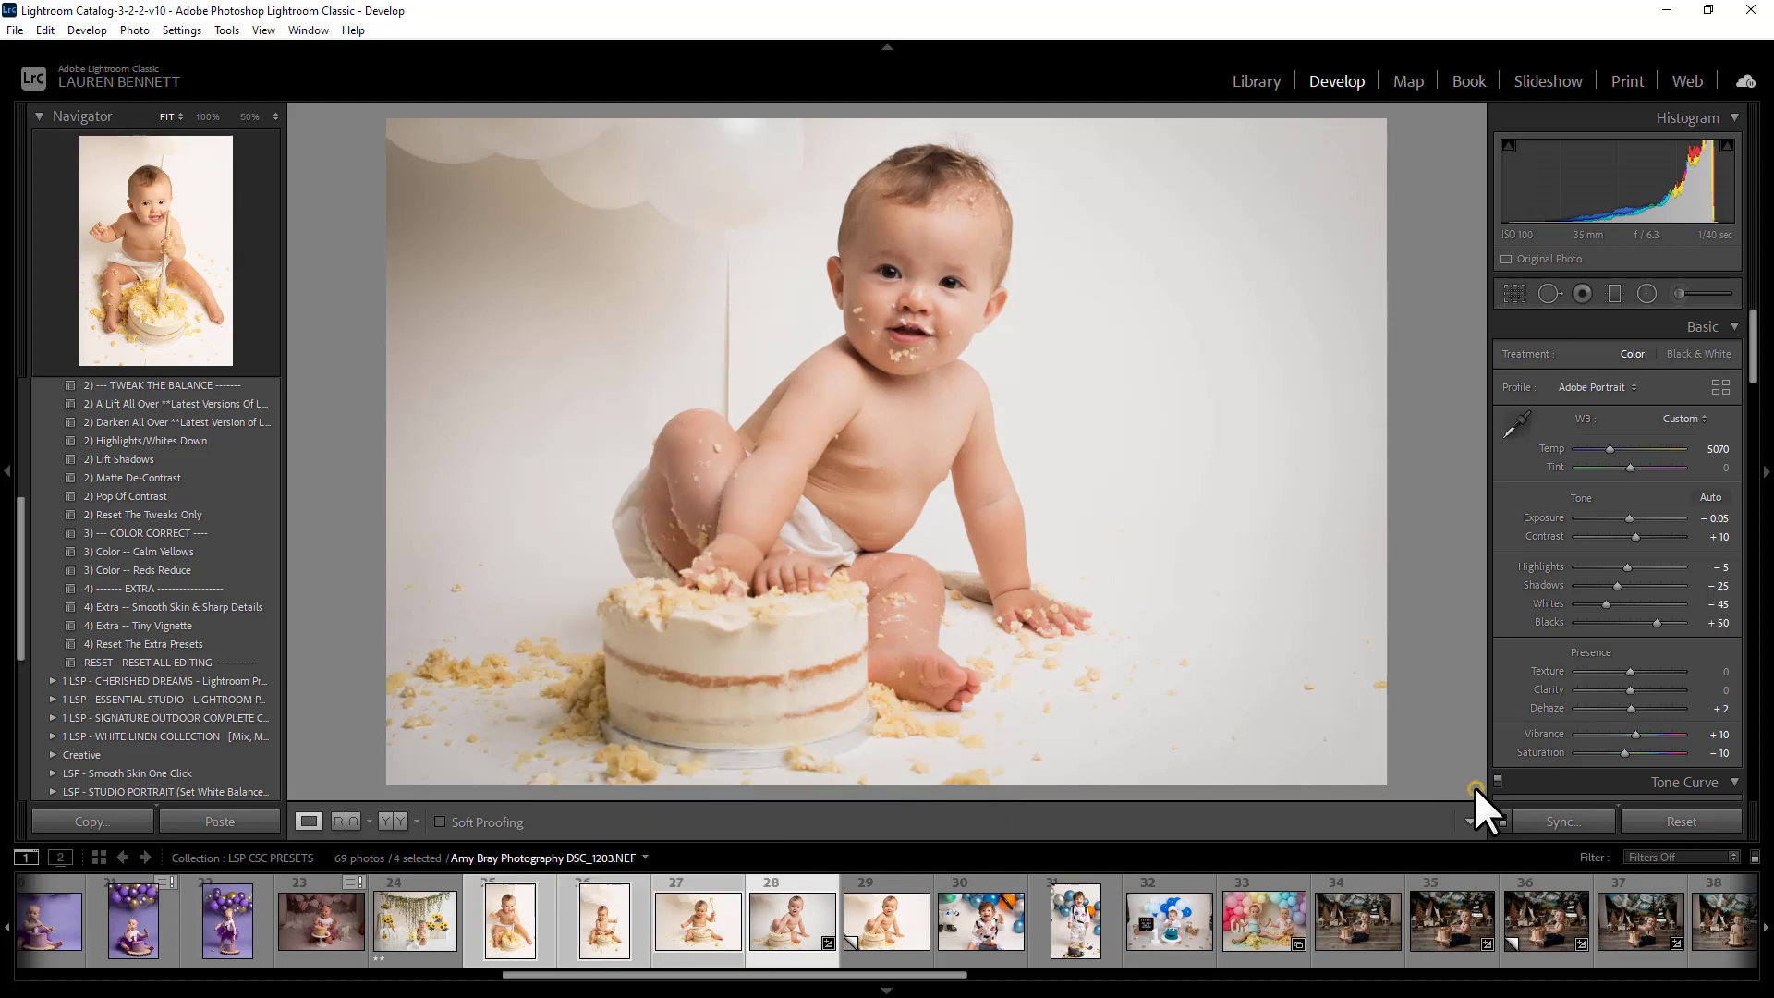
pyautogui.click(1544, 818)
pyautogui.click(1168, 641)
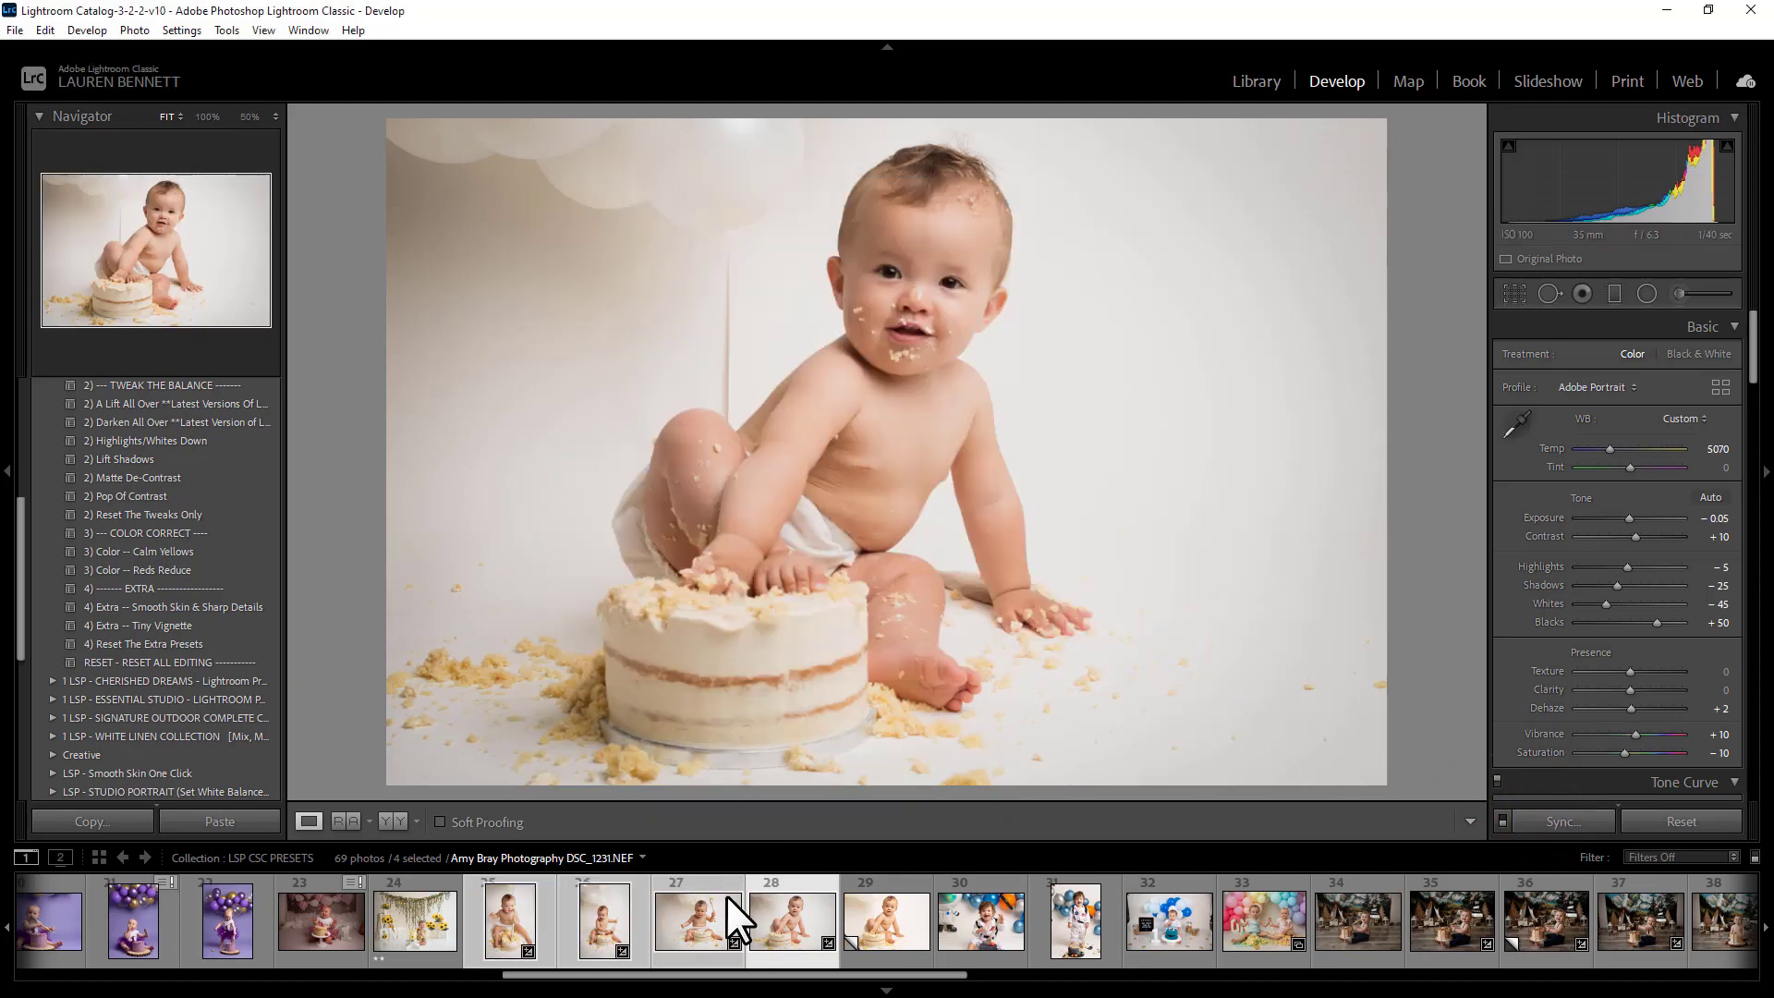
# Check the synced results on photos 27, 26 and 25
pyautogui.click(704, 923)
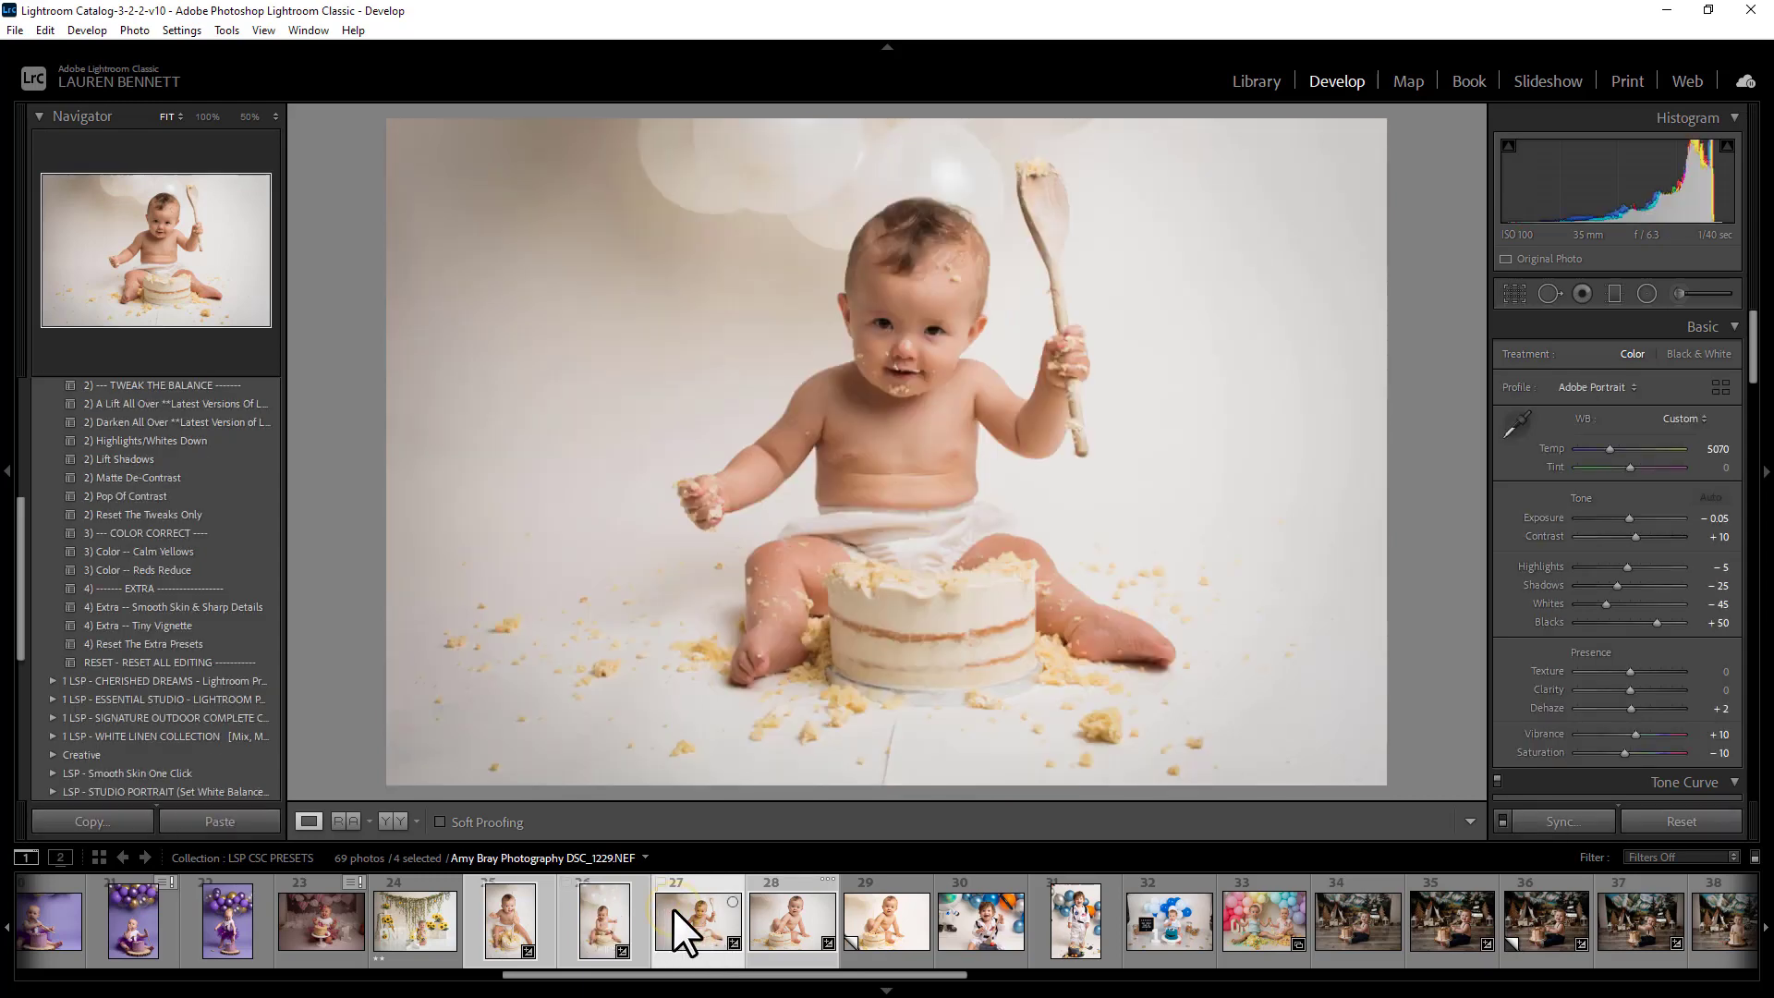
pyautogui.click(617, 917)
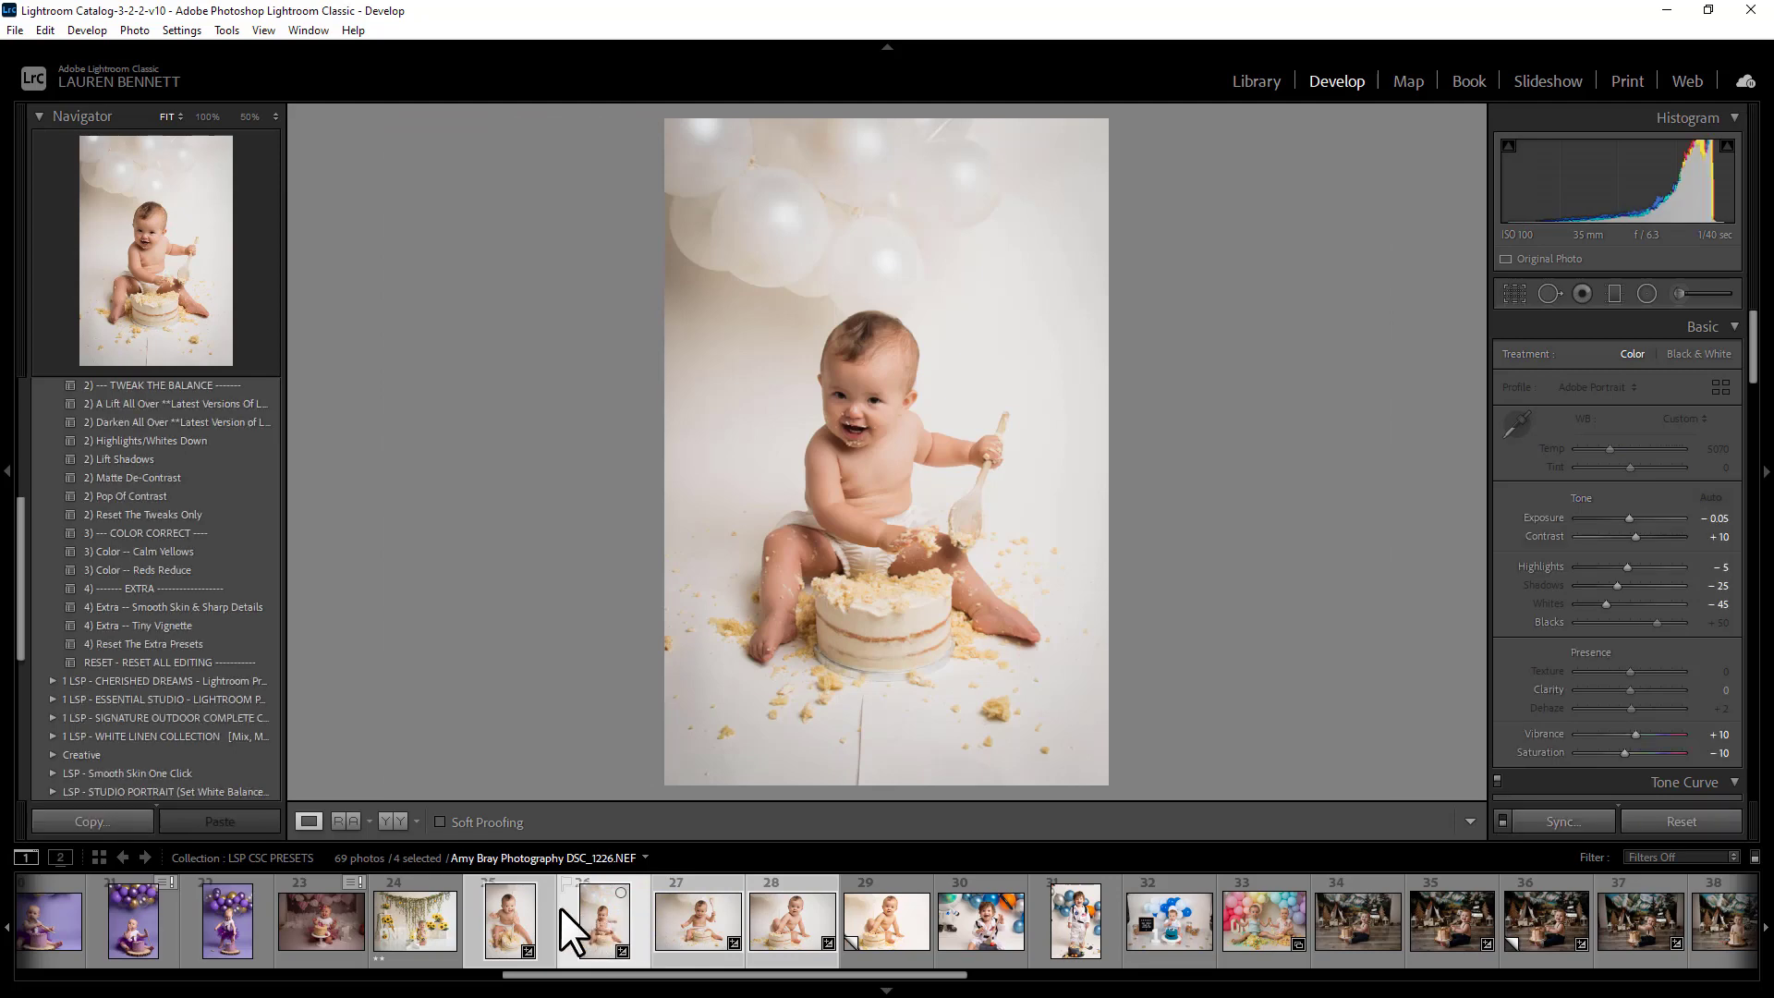
pyautogui.click(524, 901)
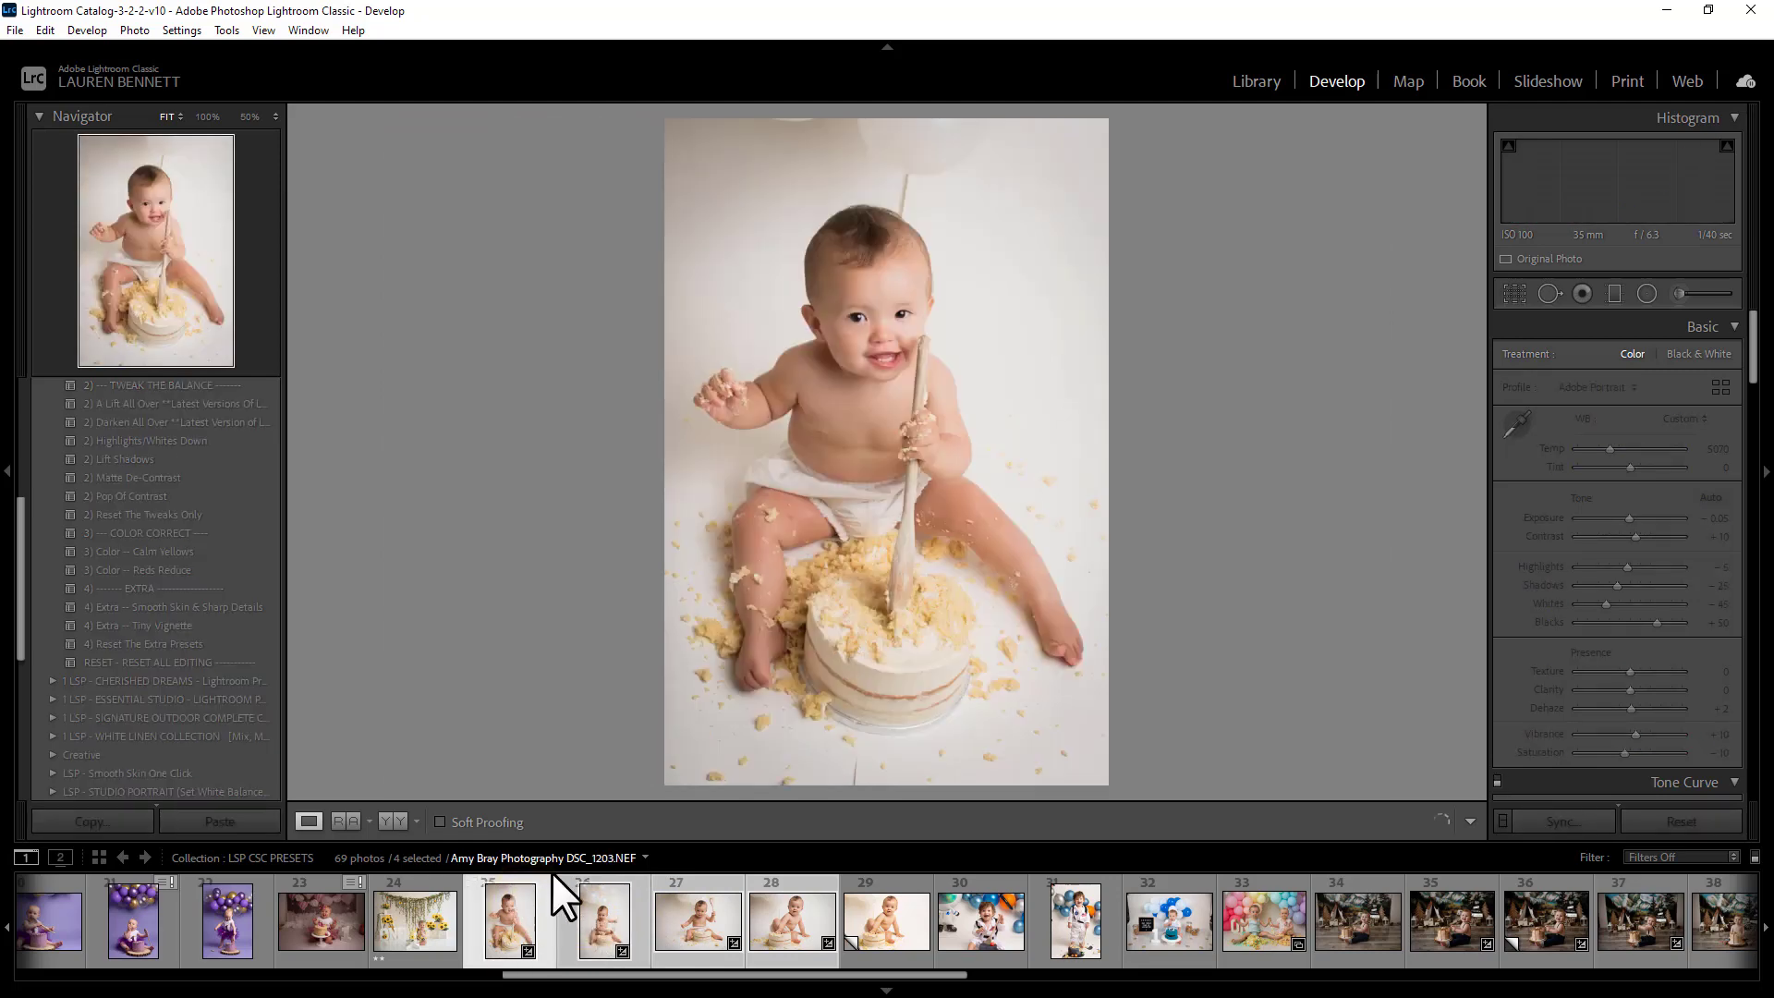
# Reopen photo 26 in Develop and scroll the Presets panel up to the Cake Smash Cutie folder
pyautogui.click(1255, 82)
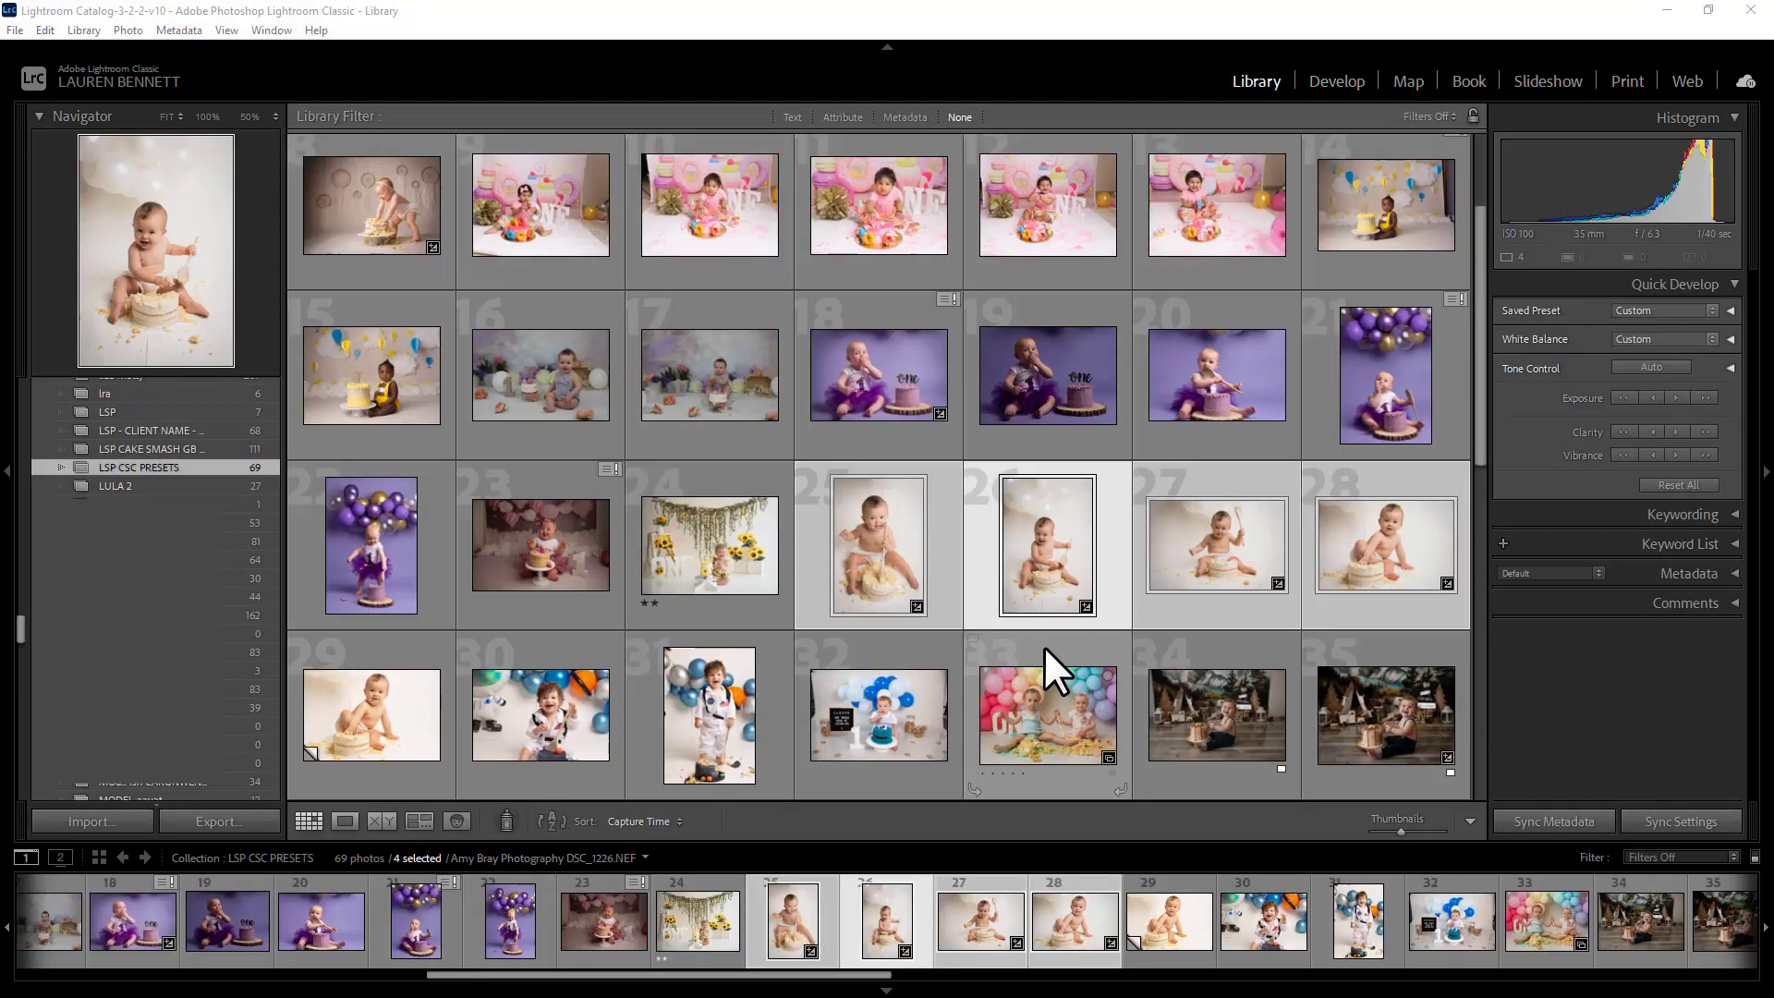
pyautogui.click(1333, 83)
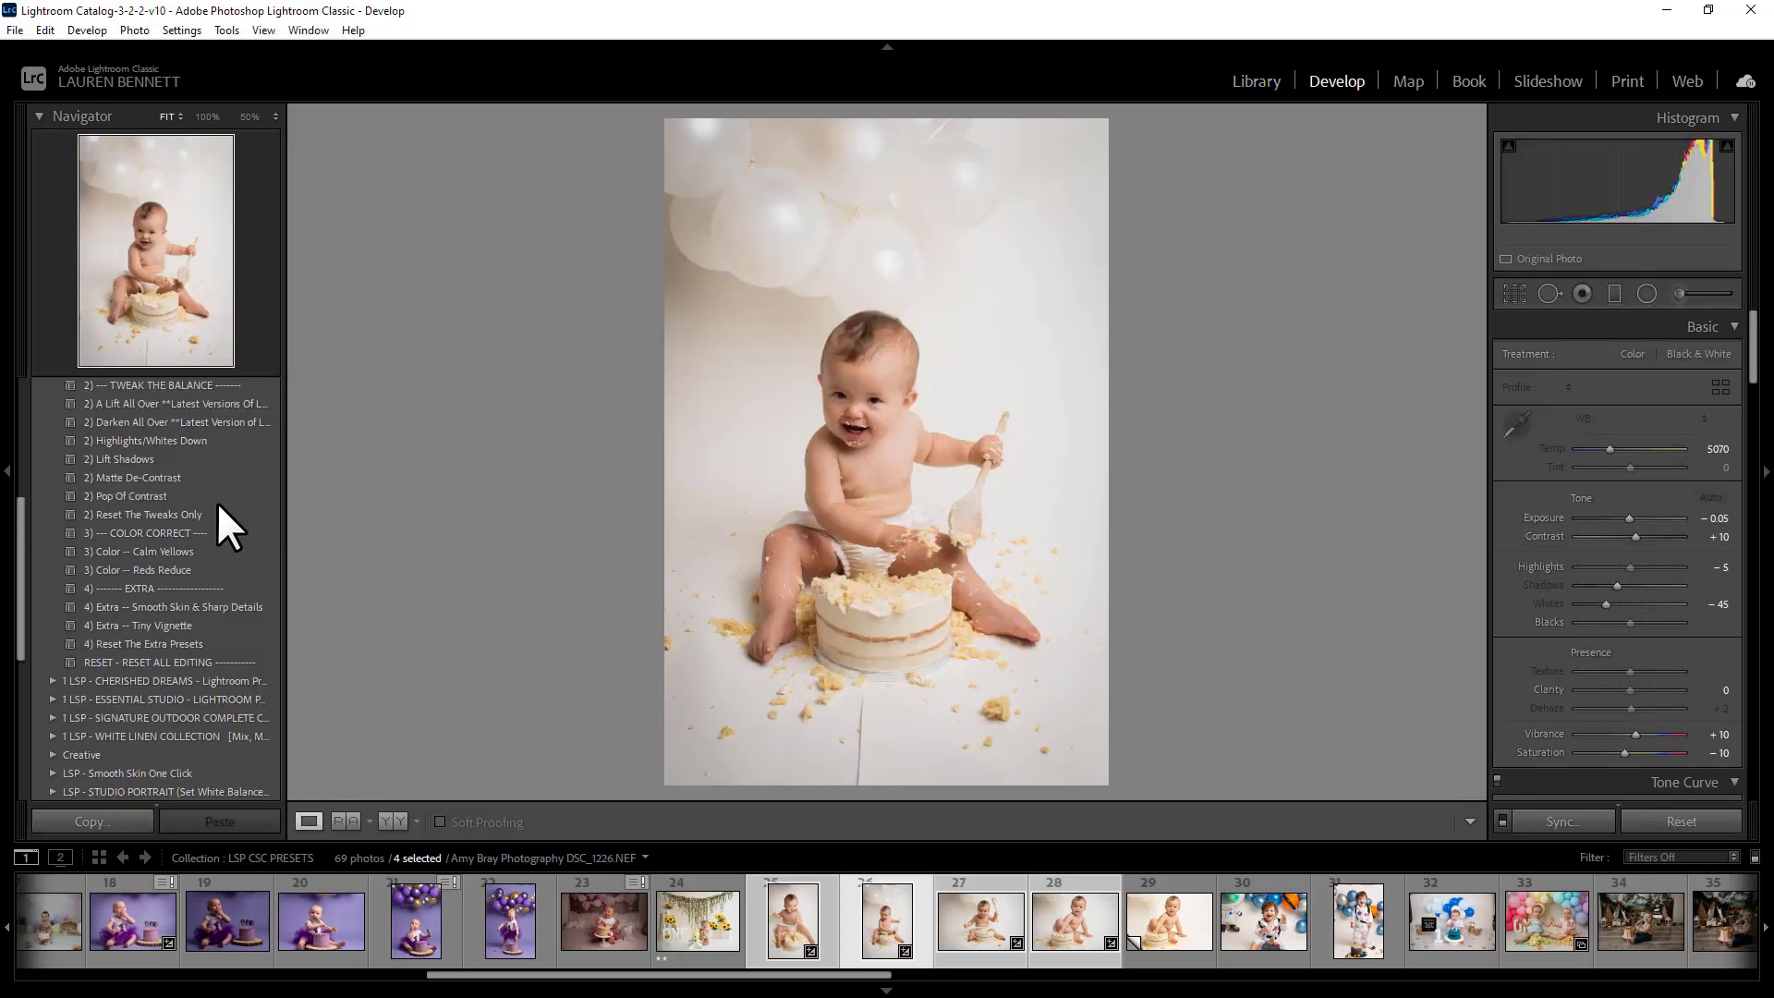
pyautogui.scroll(3, 216, 501)
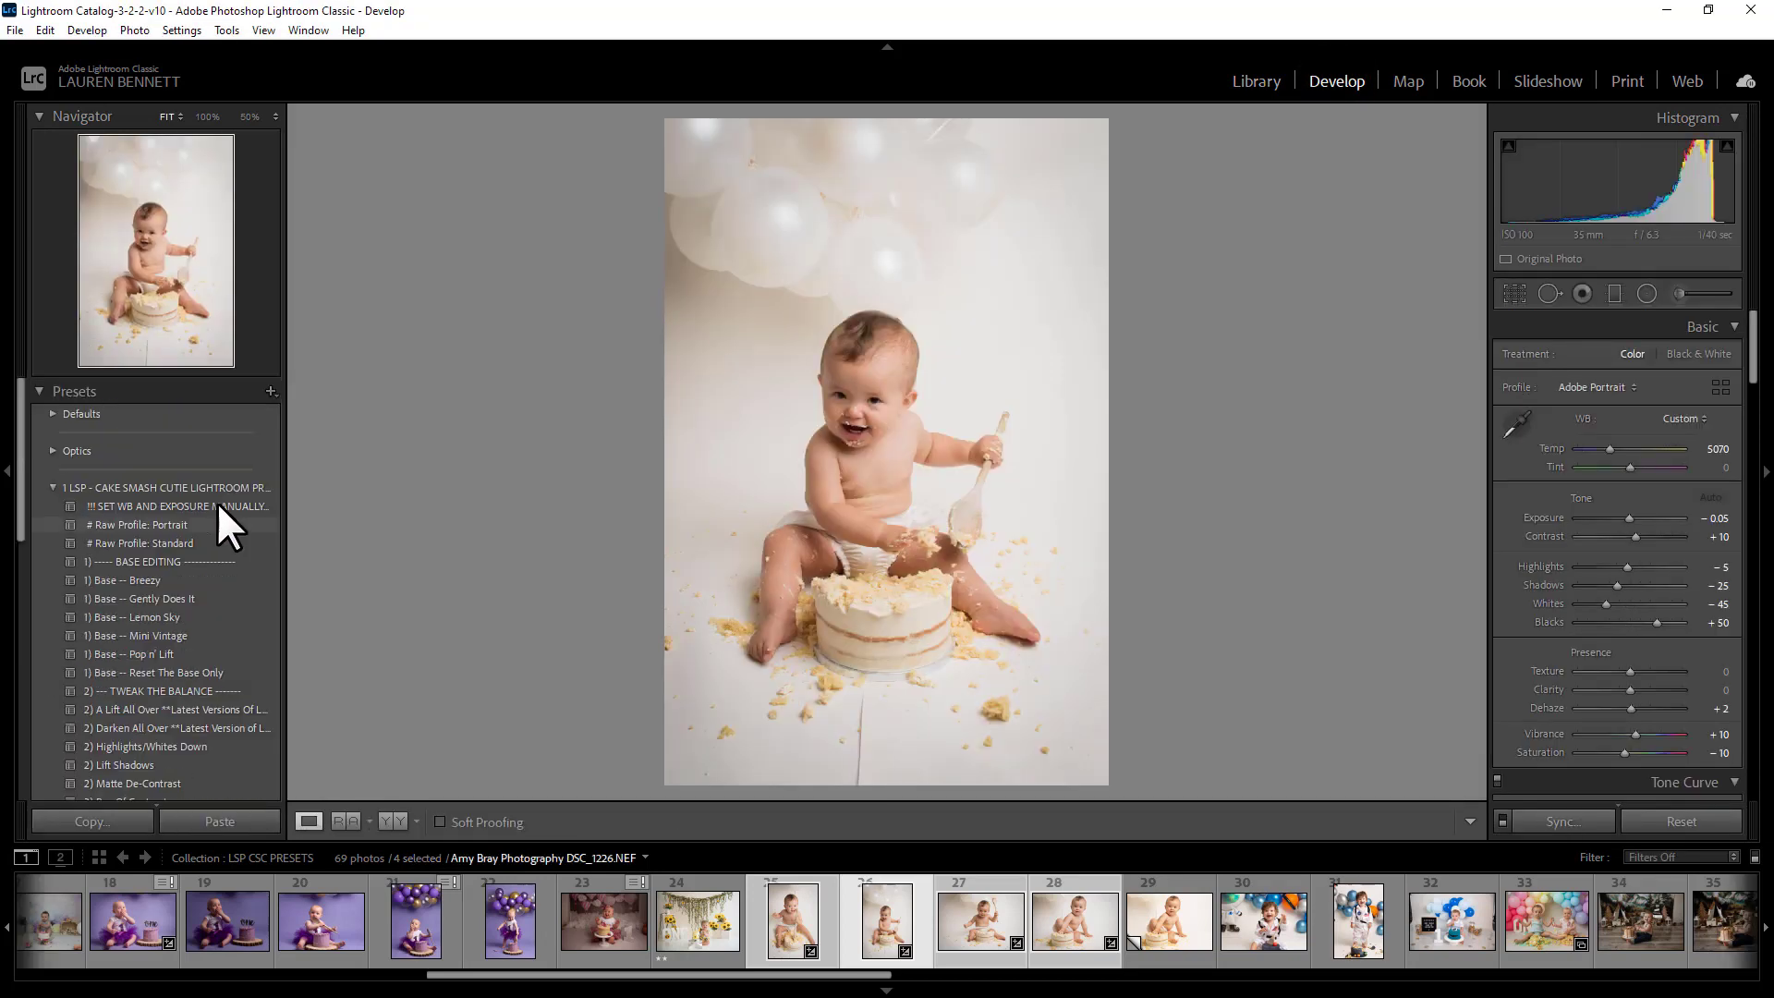